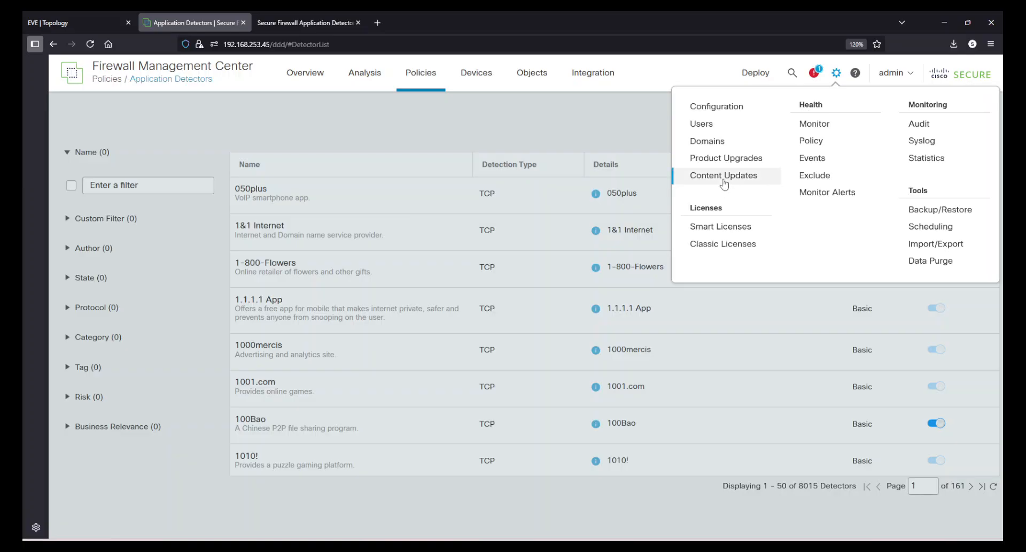
Check the installed Vulnerability Database version in the content updates, dismiss the login notice, and return to the Application Detectors list.
{"action": "left_click", "coordinate": [725, 176]}
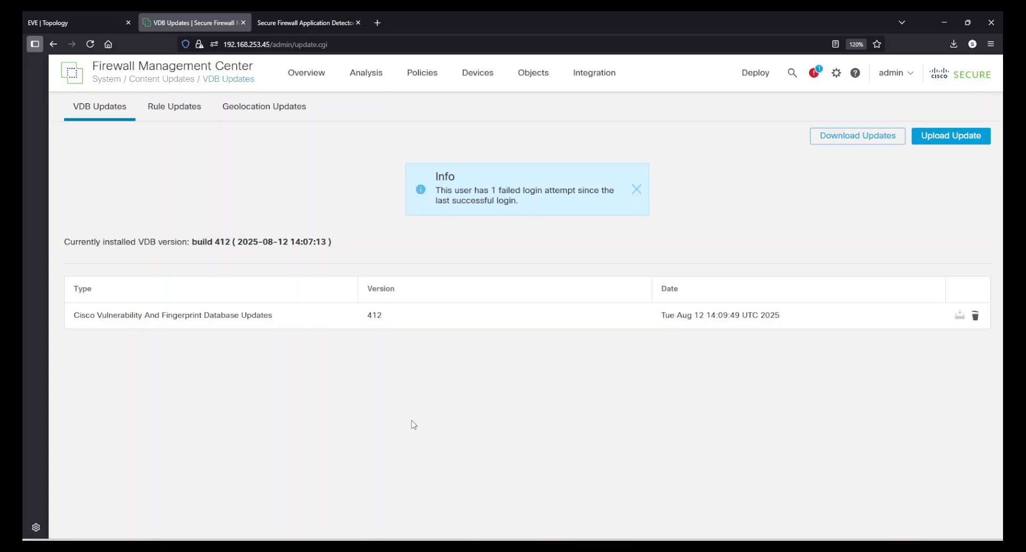
{"action": "double_click", "coordinate": [377, 315]}
{"action": "left_click", "coordinate": [399, 389]}
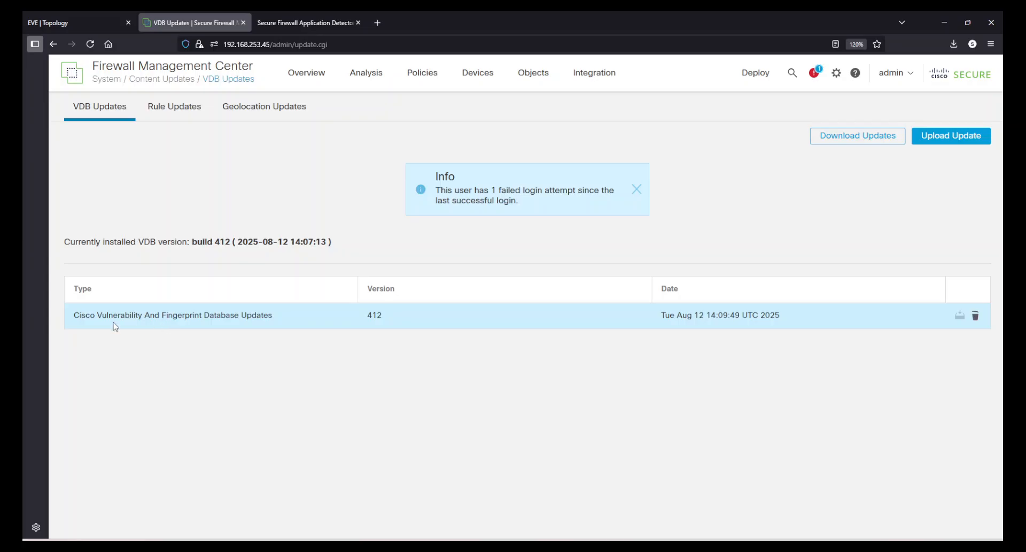
{"action": "left_click_drag", "start_coordinate": [87, 312], "coordinate": [236, 316]}
{"action": "left_click", "coordinate": [312, 401]}
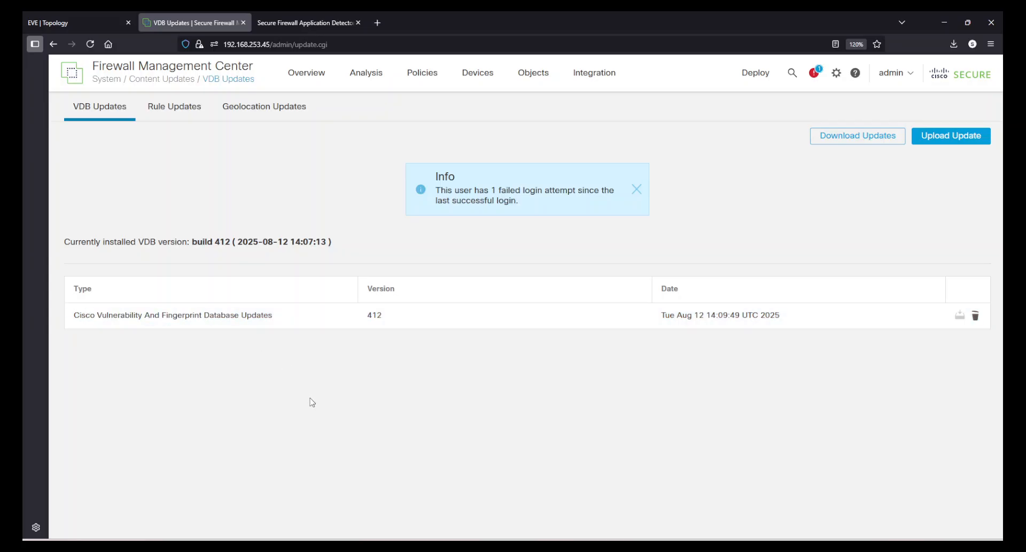
{"action": "left_click", "coordinate": [636, 189]}
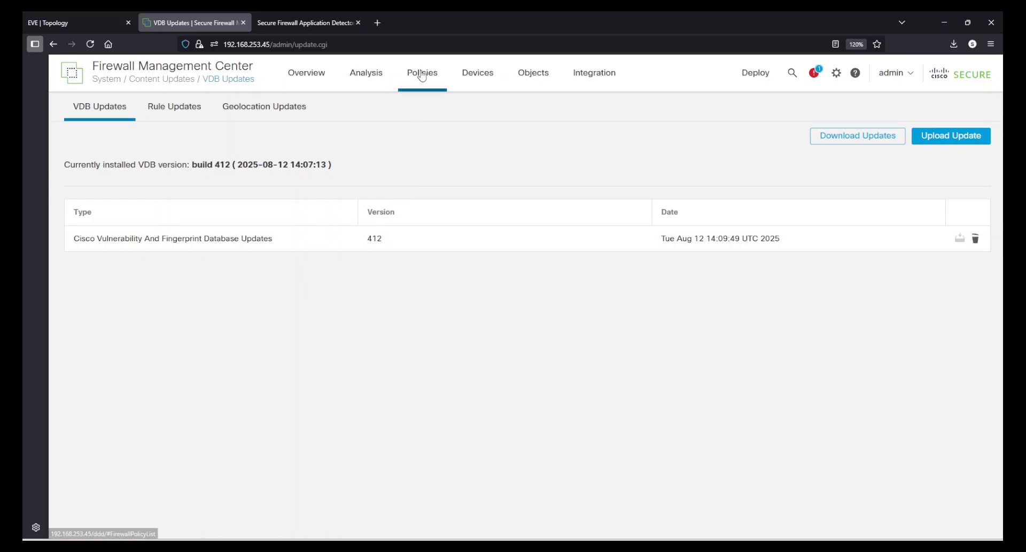
{"action": "mouse_move", "coordinate": [422, 72]}
{"action": "left_click", "coordinate": [551, 126]}
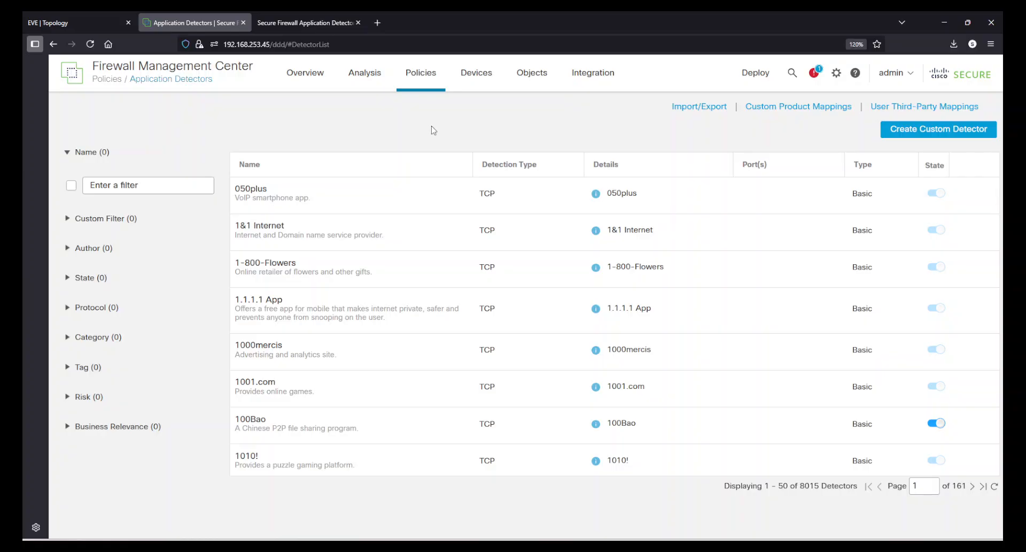
Switch to the Cisco Secure Firewall Application Detectors site and examine its application total, application list, and risk, tag and category summaries.
{"action": "left_click", "coordinate": [298, 22]}
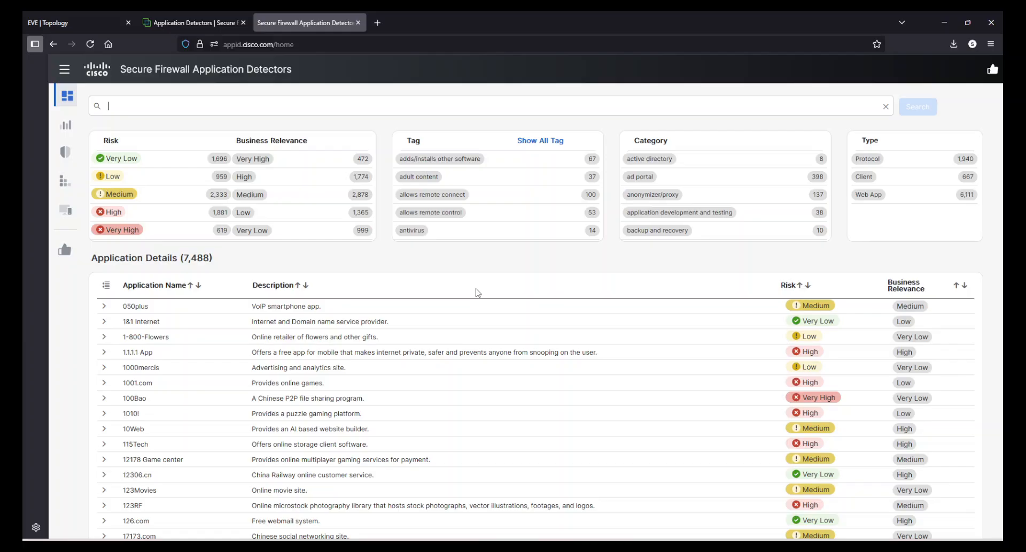
{"action": "scroll", "coordinate": [477, 292], "scroll_direction": "down", "scroll_amount": 1}
{"action": "scroll", "coordinate": [479, 303], "scroll_direction": "up", "scroll_amount": 1}
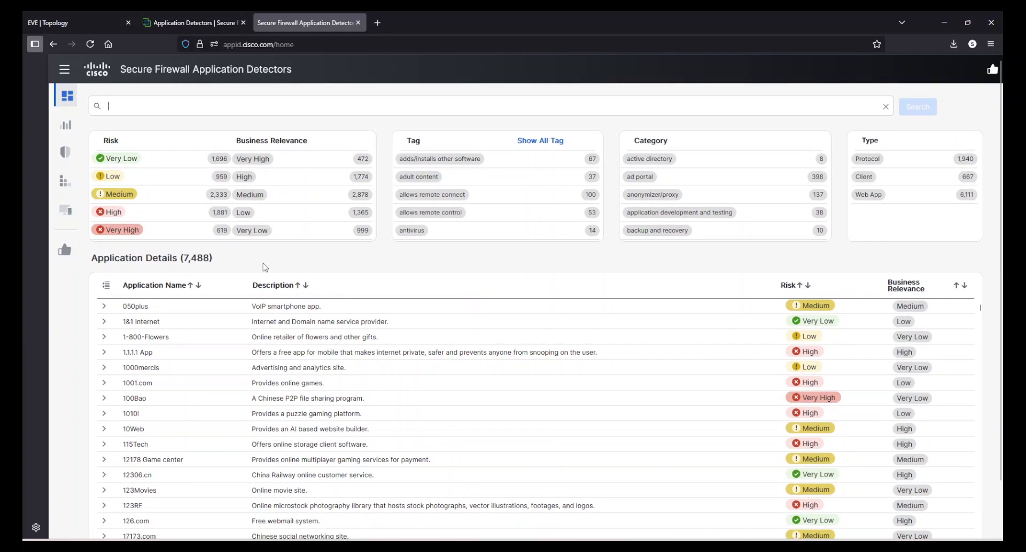
{"action": "left_click_drag", "start_coordinate": [185, 262], "coordinate": [211, 263]}
{"action": "left_click", "coordinate": [213, 262]}
{"action": "scroll", "coordinate": [510, 374], "scroll_direction": "down", "scroll_amount": 10}
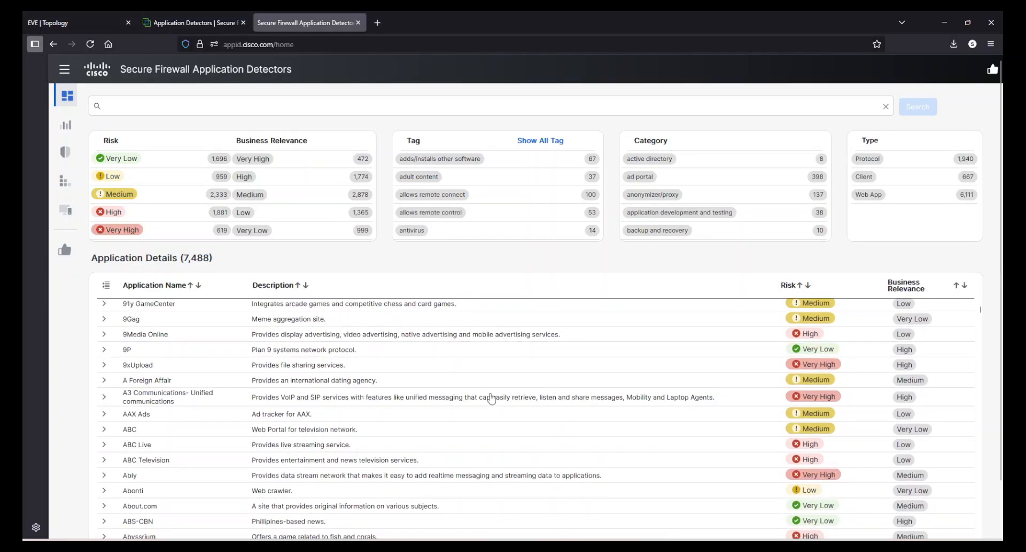
{"action": "scroll", "coordinate": [491, 398], "scroll_direction": "down", "scroll_amount": 3}
{"action": "scroll", "coordinate": [495, 403], "scroll_direction": "up", "scroll_amount": 13}
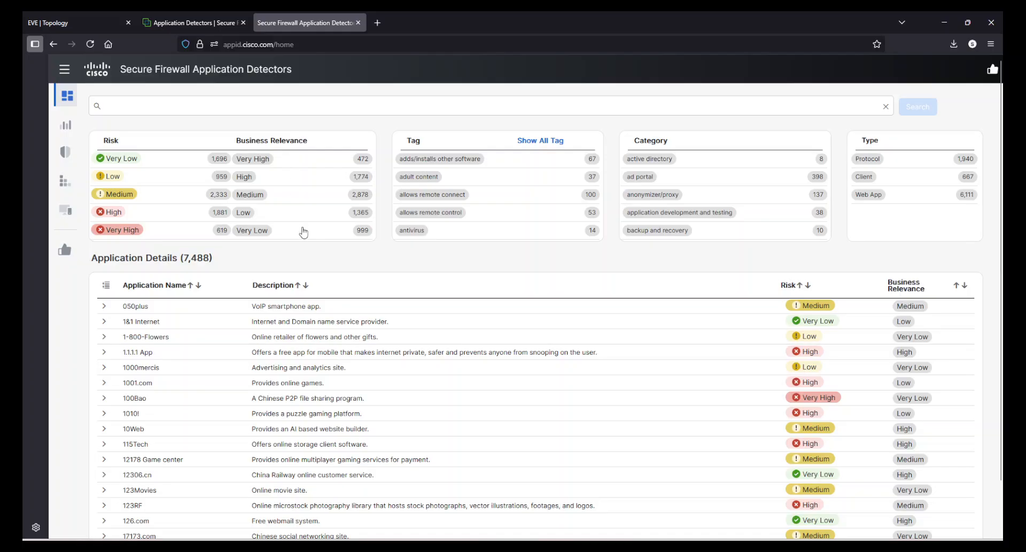
{"action": "scroll", "coordinate": [422, 186], "scroll_direction": "down", "scroll_amount": 1}
{"action": "scroll", "coordinate": [762, 138], "scroll_direction": "down", "scroll_amount": 1}
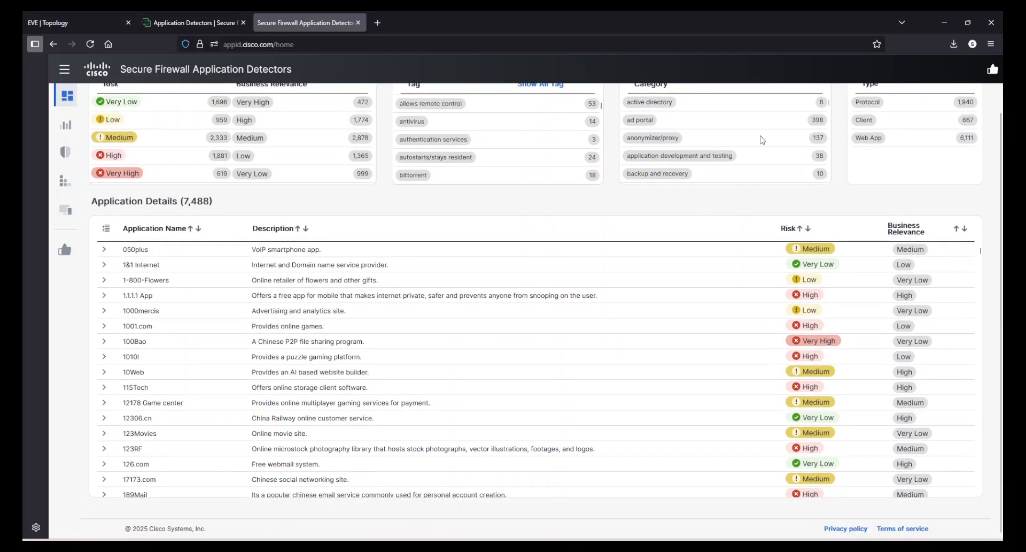
{"action": "scroll", "coordinate": [780, 132], "scroll_direction": "up", "scroll_amount": 1}
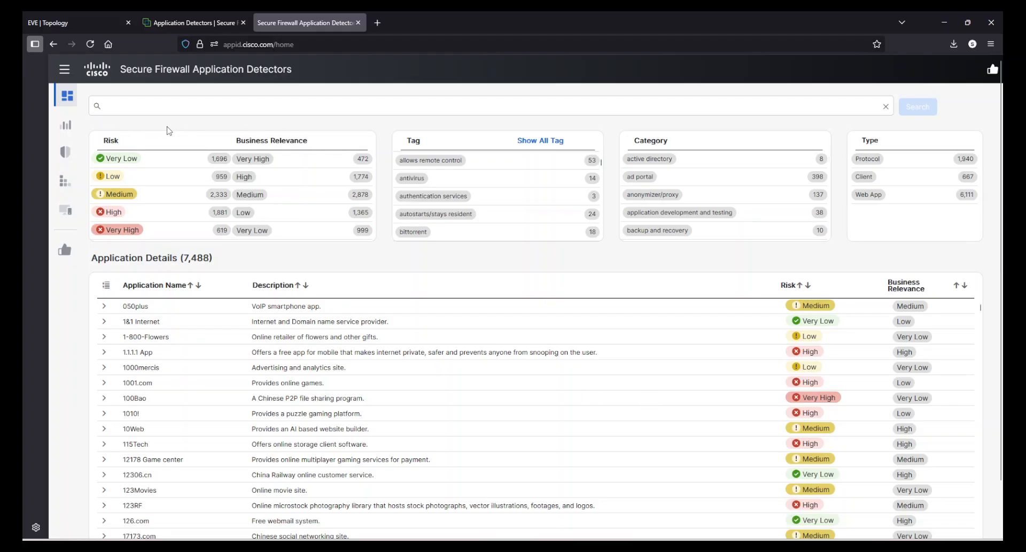
Open the VDB release notes and examine the selected release number and the range of releases available.
{"action": "left_click", "coordinate": [65, 129]}
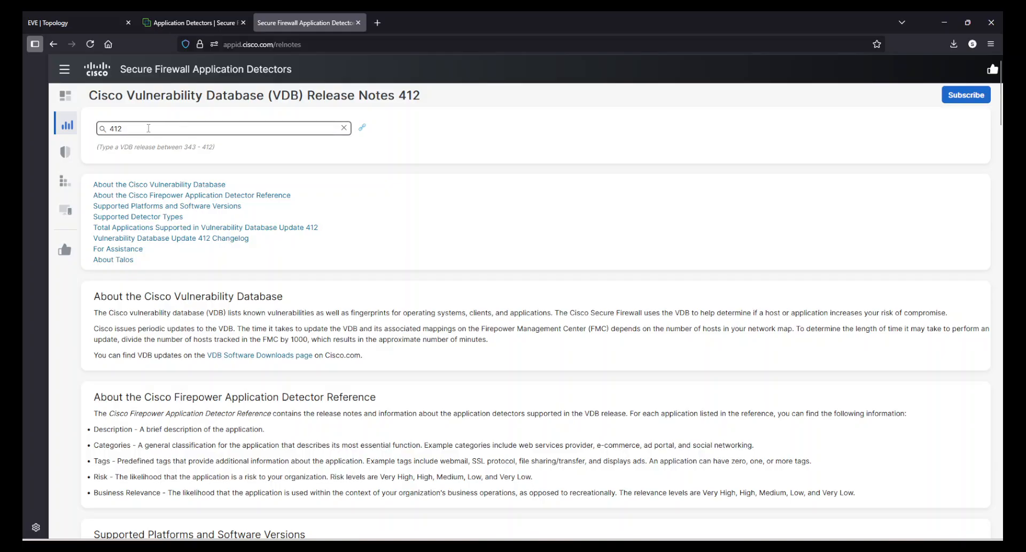
{"action": "left_click_drag", "start_coordinate": [155, 128], "coordinate": [82, 129]}
{"action": "left_click", "coordinate": [168, 130]}
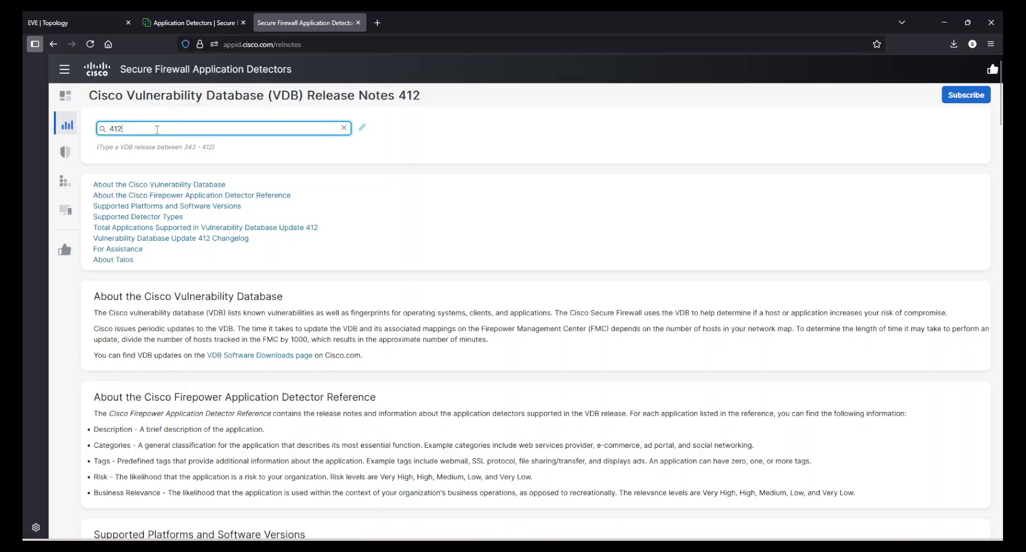
{"action": "left_click_drag", "start_coordinate": [157, 130], "coordinate": [108, 144]}
{"action": "left_click", "coordinate": [225, 154]}
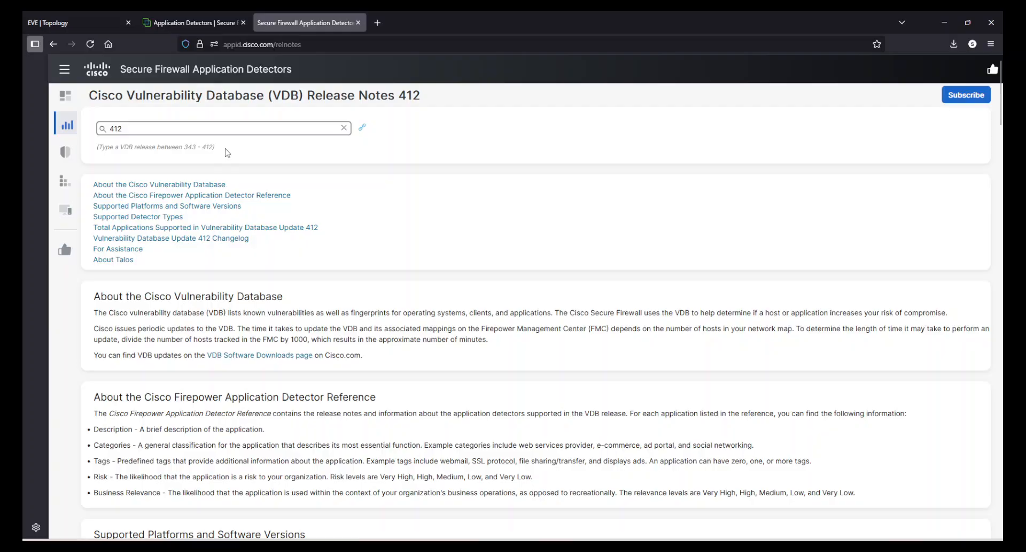
{"action": "left_click_drag", "start_coordinate": [226, 150], "coordinate": [129, 153]}
{"action": "left_click", "coordinate": [157, 154]}
{"action": "double_click", "coordinate": [416, 98]}
{"action": "left_click", "coordinate": [433, 188]}
Go through the supported detector types and new features to the Vulnerability Database Update 412 Changelog section.
{"action": "scroll", "coordinate": [476, 254], "scroll_direction": "down", "scroll_amount": 10}
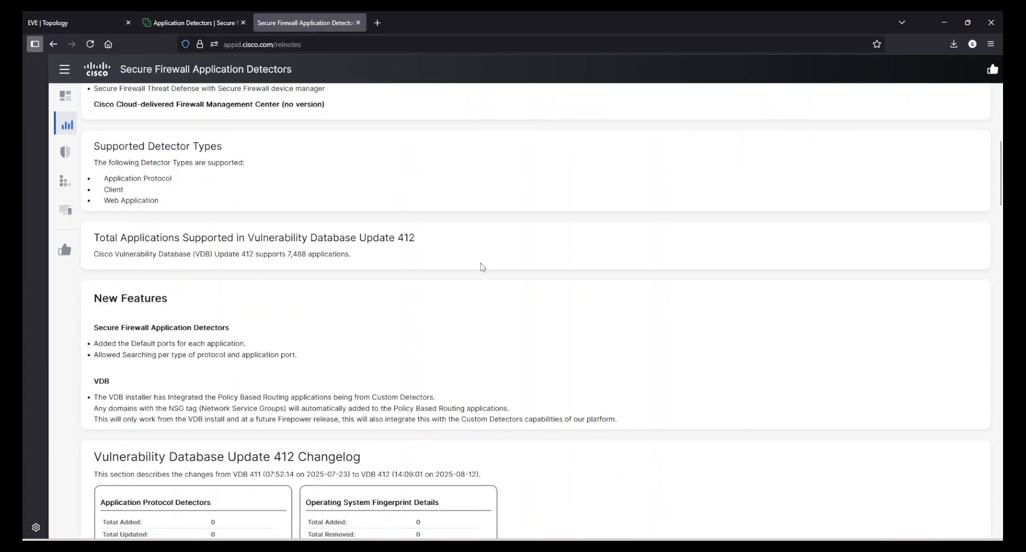
{"action": "scroll", "coordinate": [483, 267], "scroll_direction": "down", "scroll_amount": 4}
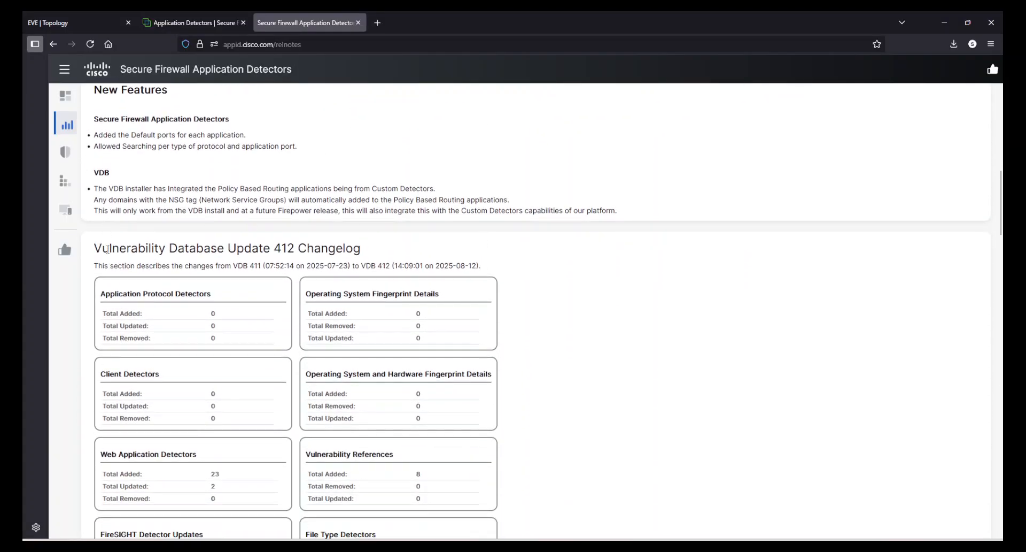
{"action": "left_click_drag", "start_coordinate": [108, 249], "coordinate": [342, 249]}
{"action": "double_click", "coordinate": [341, 248]}
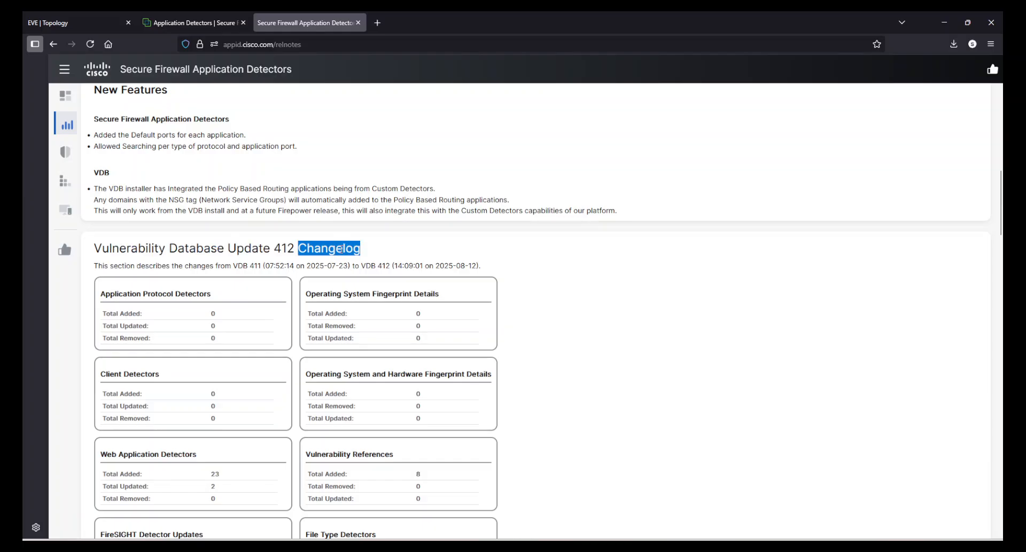
Examine the changelog's summary cards for protocol and web application detectors, operating system fingerprints and business relevance updates.
{"action": "left_click_drag", "start_coordinate": [98, 294], "coordinate": [219, 300]}
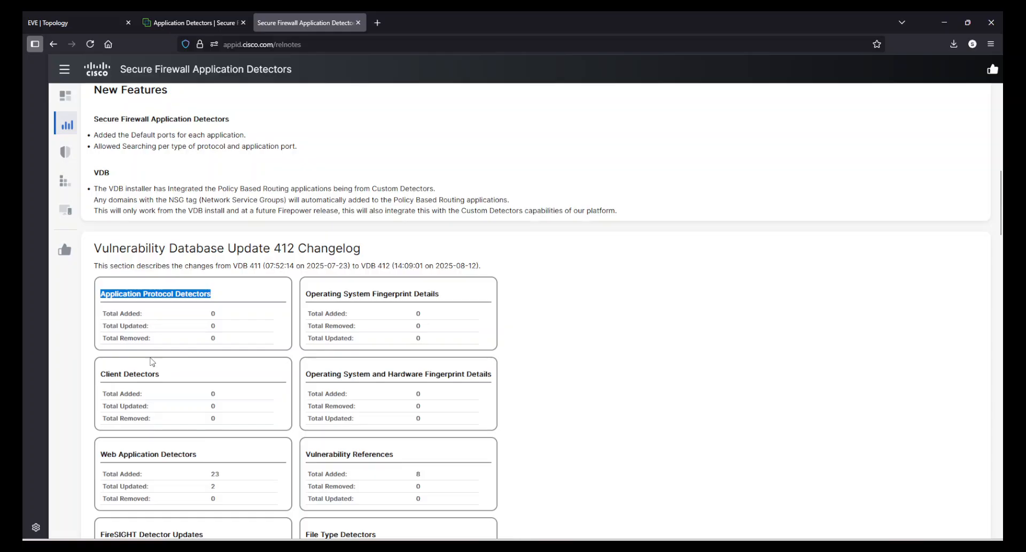
{"action": "left_click_drag", "start_coordinate": [320, 294], "coordinate": [420, 302]}
{"action": "left_click", "coordinate": [683, 364]}
{"action": "scroll", "coordinate": [698, 365], "scroll_direction": "down", "scroll_amount": 3}
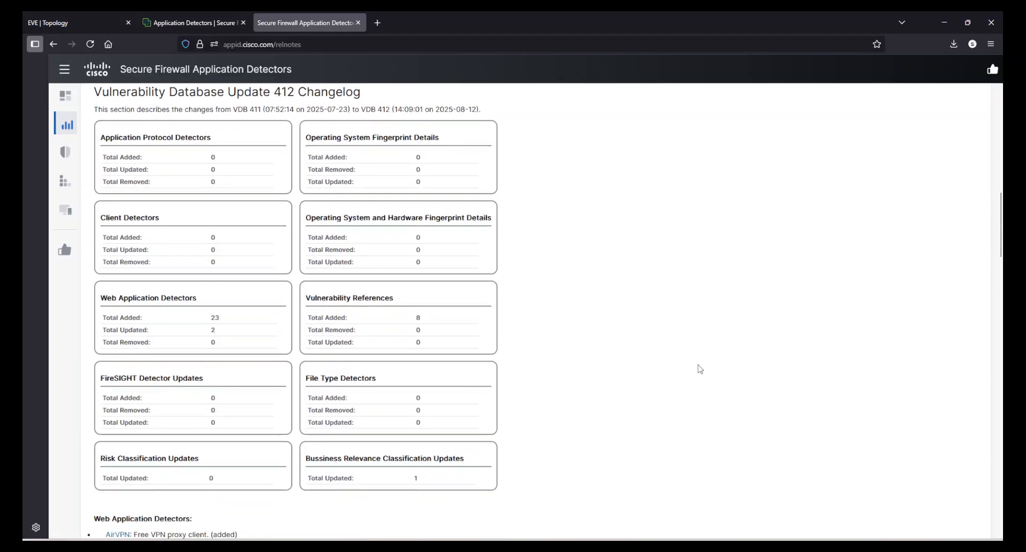
{"action": "left_click_drag", "start_coordinate": [306, 217], "coordinate": [484, 219]}
{"action": "left_click", "coordinate": [485, 227]}
{"action": "left_click_drag", "start_coordinate": [305, 457], "coordinate": [454, 459]}
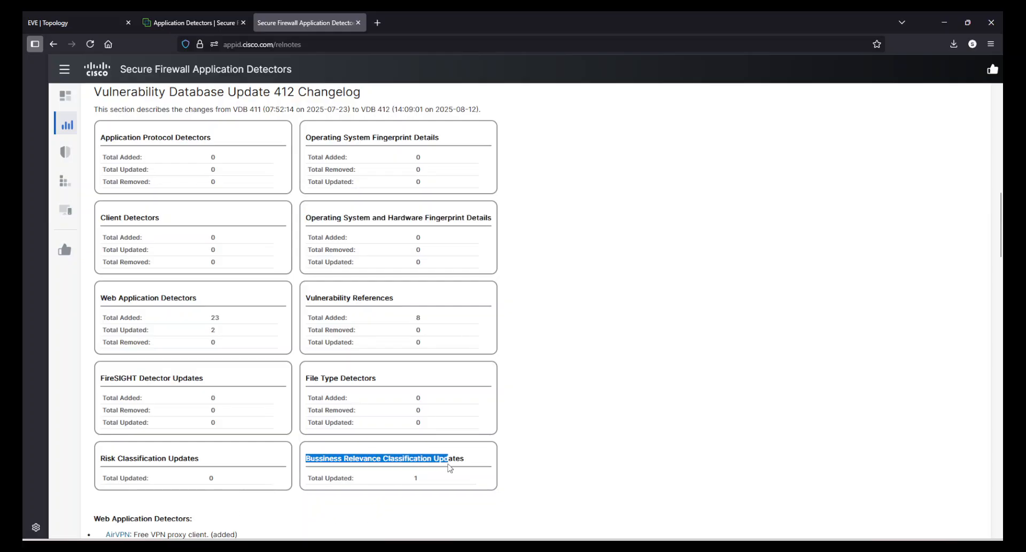
{"action": "left_click", "coordinate": [436, 457]}
{"action": "left_click_drag", "start_coordinate": [103, 298], "coordinate": [192, 316]}
{"action": "left_click", "coordinate": [226, 318]}
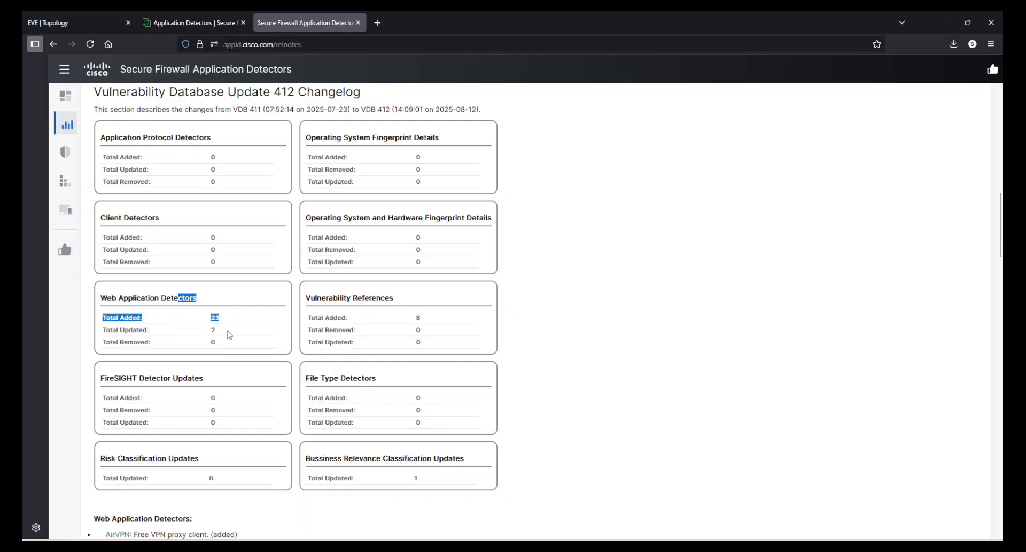
{"action": "left_click", "coordinate": [227, 333]}
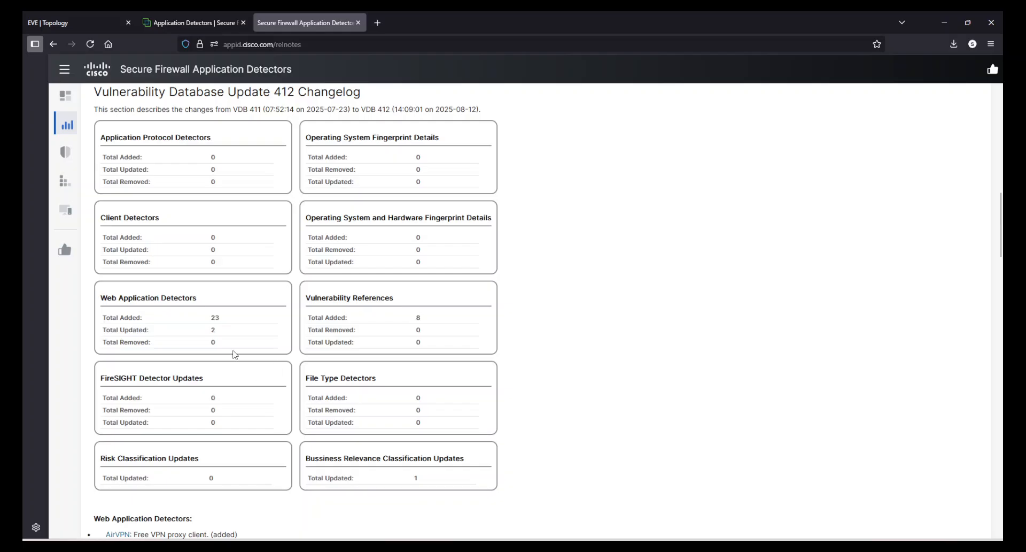
Review the list of added and updated web application detectors and the detector and classification sections below it.
{"action": "scroll", "coordinate": [235, 354], "scroll_direction": "down", "scroll_amount": 4}
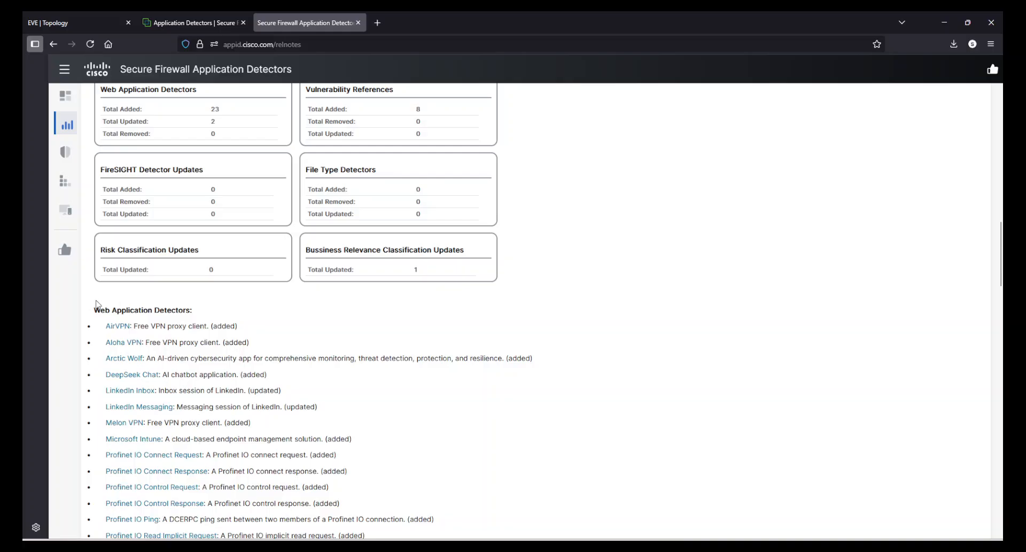
{"action": "left_click_drag", "start_coordinate": [91, 312], "coordinate": [206, 311]}
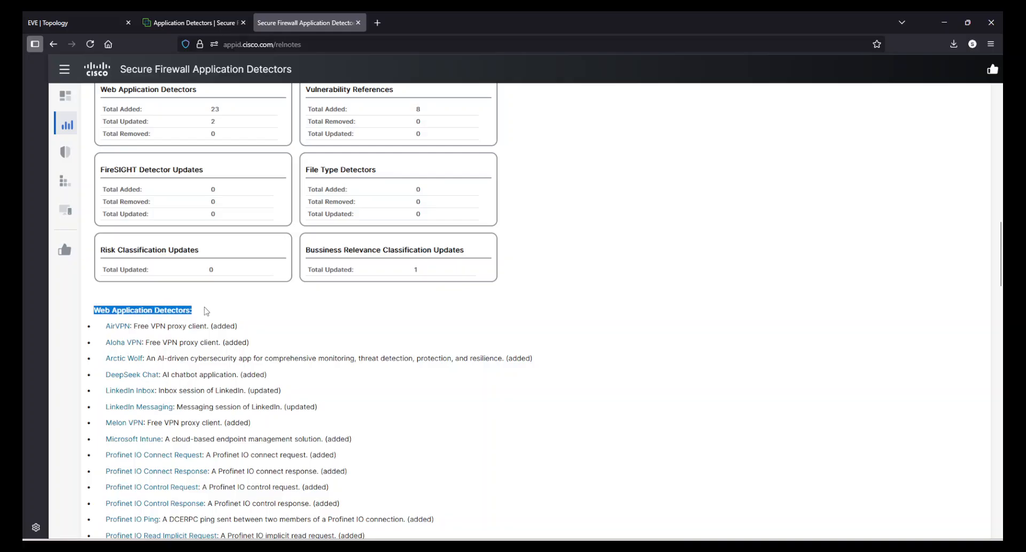
{"action": "left_click", "coordinate": [328, 311]}
{"action": "scroll", "coordinate": [366, 359], "scroll_direction": "down", "scroll_amount": 6}
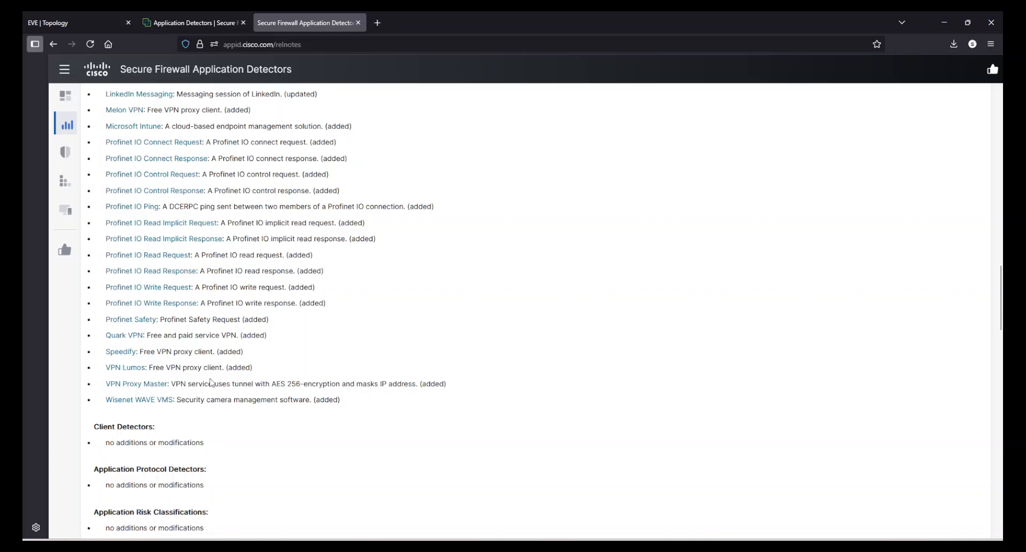
{"action": "scroll", "coordinate": [383, 451], "scroll_direction": "up", "scroll_amount": 2}
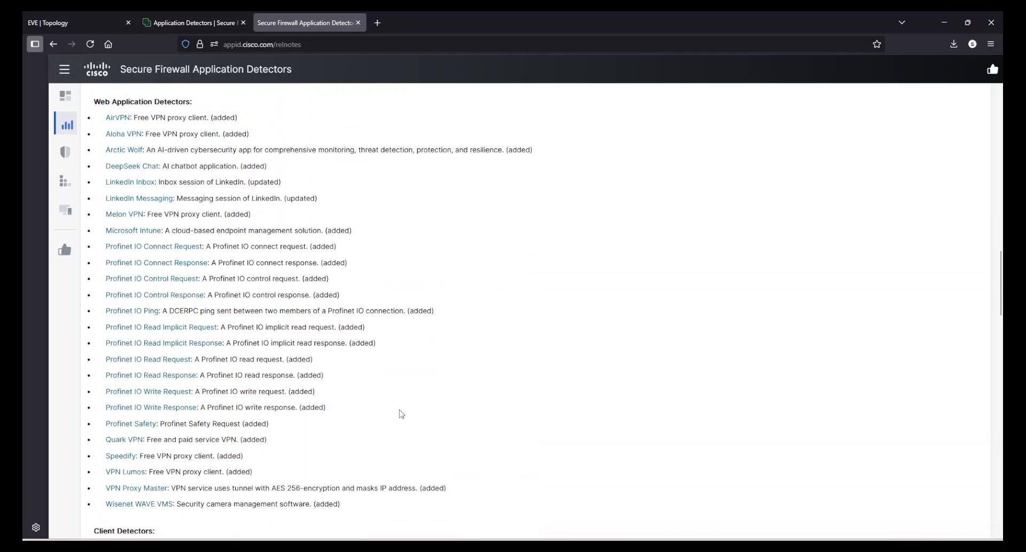
{"action": "scroll", "coordinate": [399, 415], "scroll_direction": "down", "scroll_amount": 5}
{"action": "scroll", "coordinate": [367, 395], "scroll_direction": "down", "scroll_amount": 4}
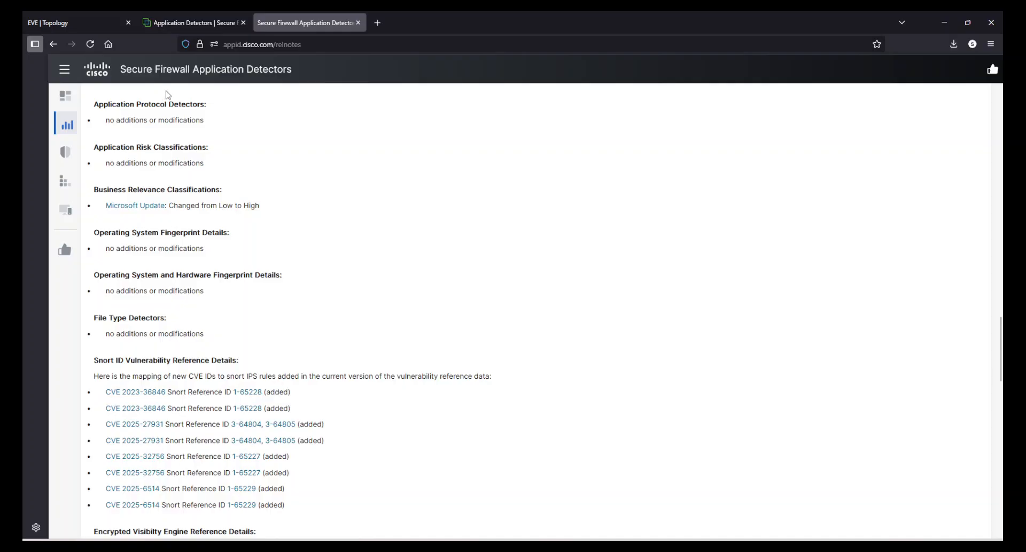
Examine the Snort ID Vulnerability Reference Details, including the mapping of new CVE IDs to Snort IPS rules.
{"action": "scroll", "coordinate": [402, 484], "scroll_direction": "down", "scroll_amount": 2}
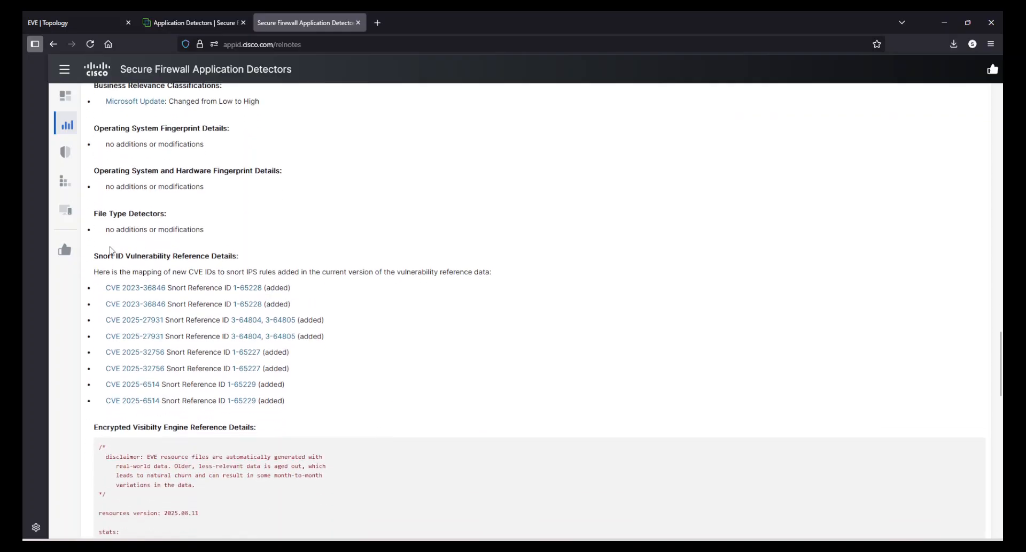
{"action": "left_click_drag", "start_coordinate": [99, 252], "coordinate": [242, 256]}
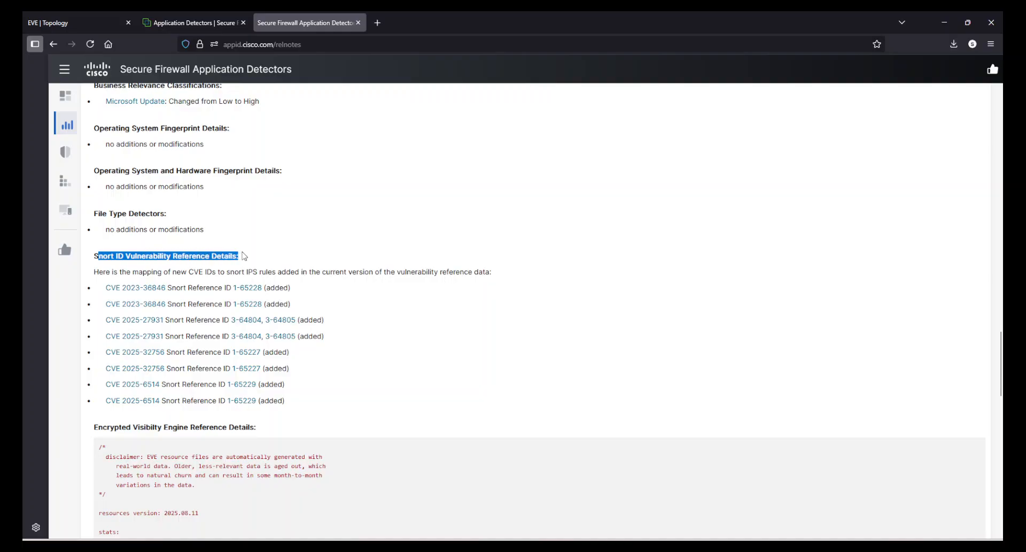
{"action": "left_click", "coordinate": [390, 240]}
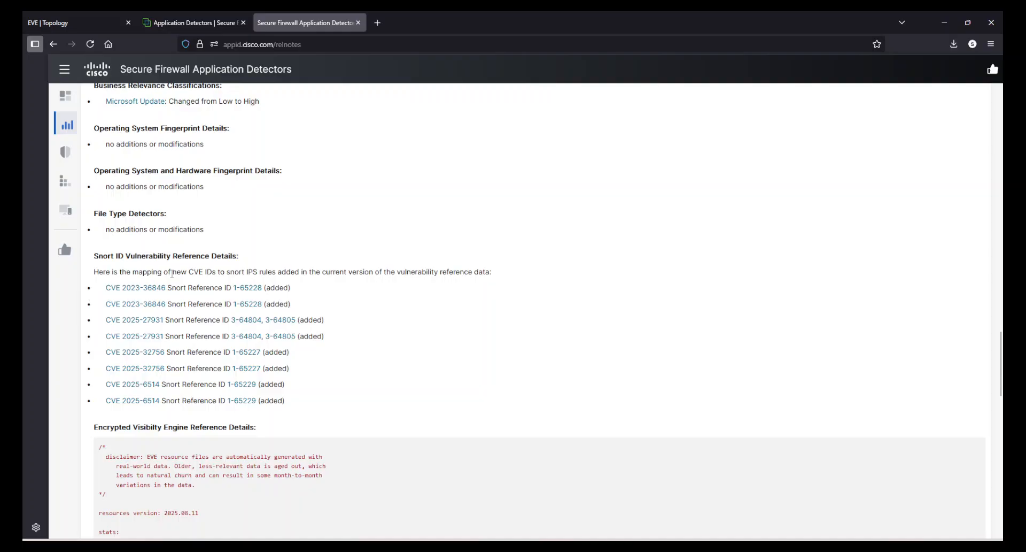
{"action": "left_click_drag", "start_coordinate": [172, 274], "coordinate": [299, 271]}
{"action": "left_click", "coordinate": [300, 270]}
Look through the Encrypted Visibility Engine reference details, and return to the Update 412 Changelog heading and release overview.
{"action": "scroll", "coordinate": [417, 330], "scroll_direction": "down", "scroll_amount": 3}
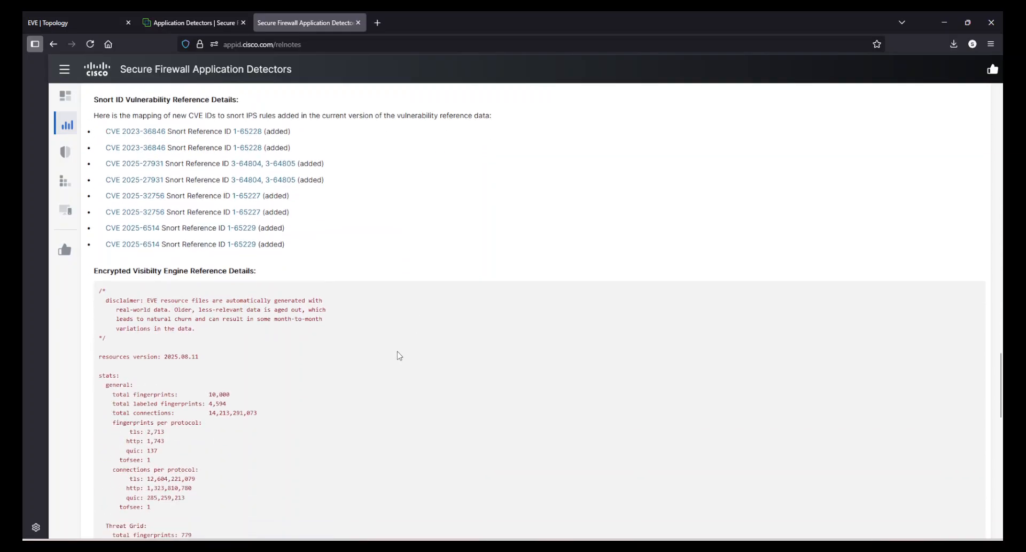
{"action": "scroll", "coordinate": [279, 332], "scroll_direction": "down", "scroll_amount": 15}
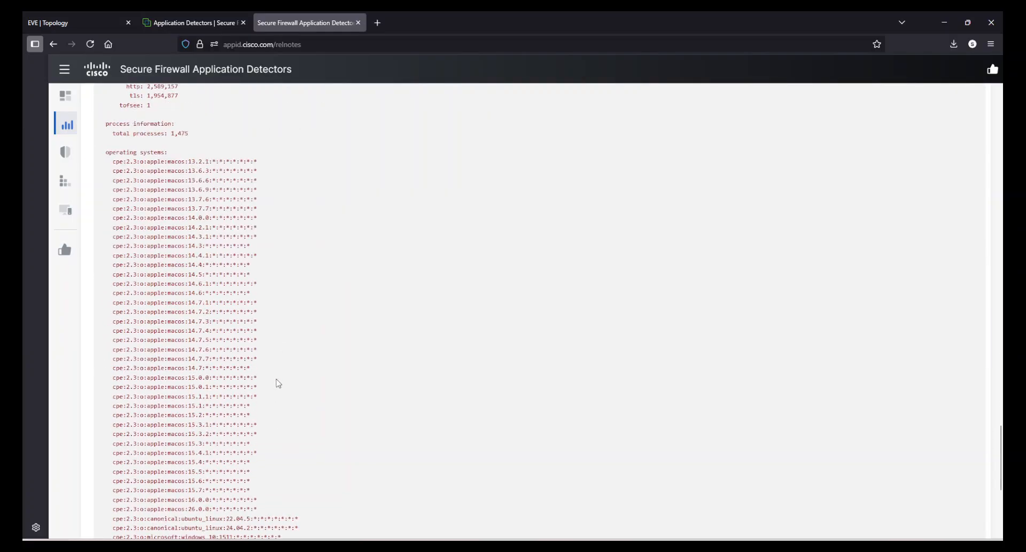
{"action": "scroll", "coordinate": [295, 384], "scroll_direction": "up", "scroll_amount": 20}
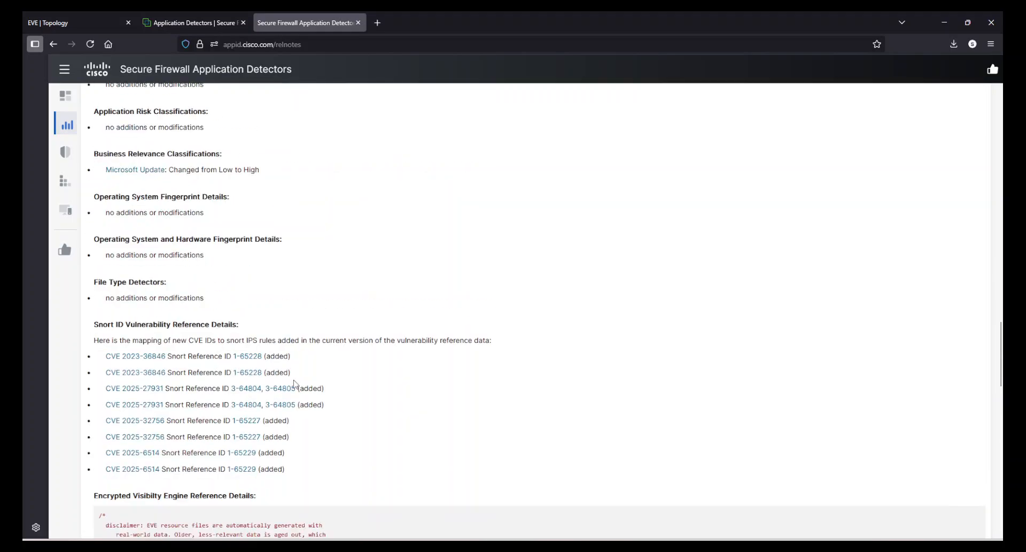
{"action": "scroll", "coordinate": [295, 384], "scroll_direction": "up", "scroll_amount": 3}
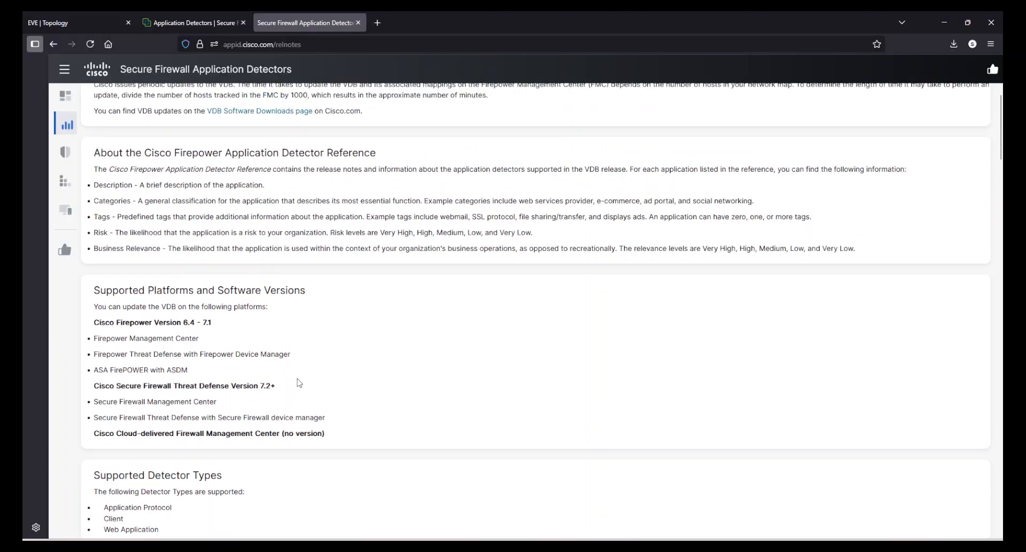
{"action": "scroll", "coordinate": [299, 384], "scroll_direction": "down", "scroll_amount": 7}
{"action": "left_click_drag", "start_coordinate": [145, 420], "coordinate": [352, 435]}
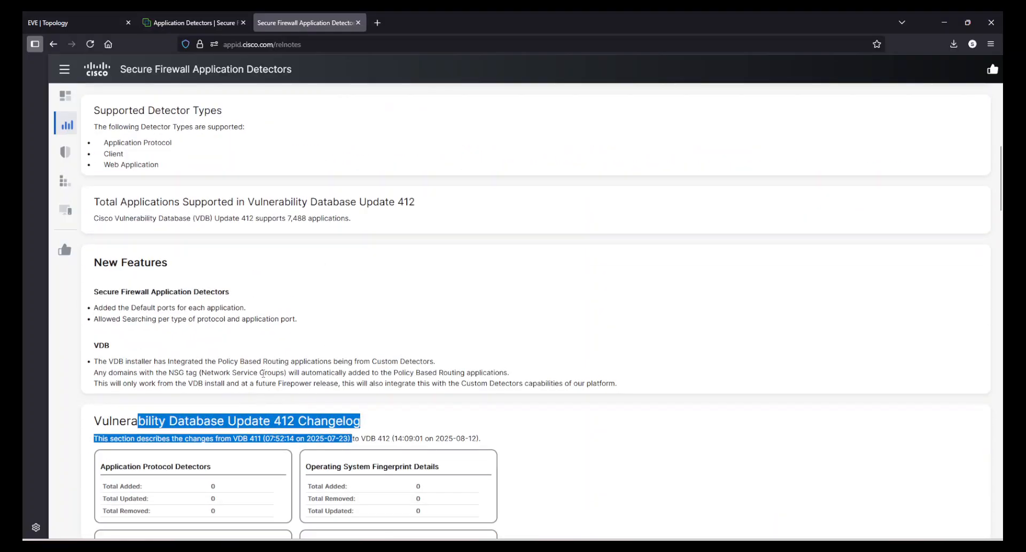
{"action": "left_click", "coordinate": [263, 372]}
{"action": "scroll", "coordinate": [263, 372], "scroll_direction": "up", "scroll_amount": 3}
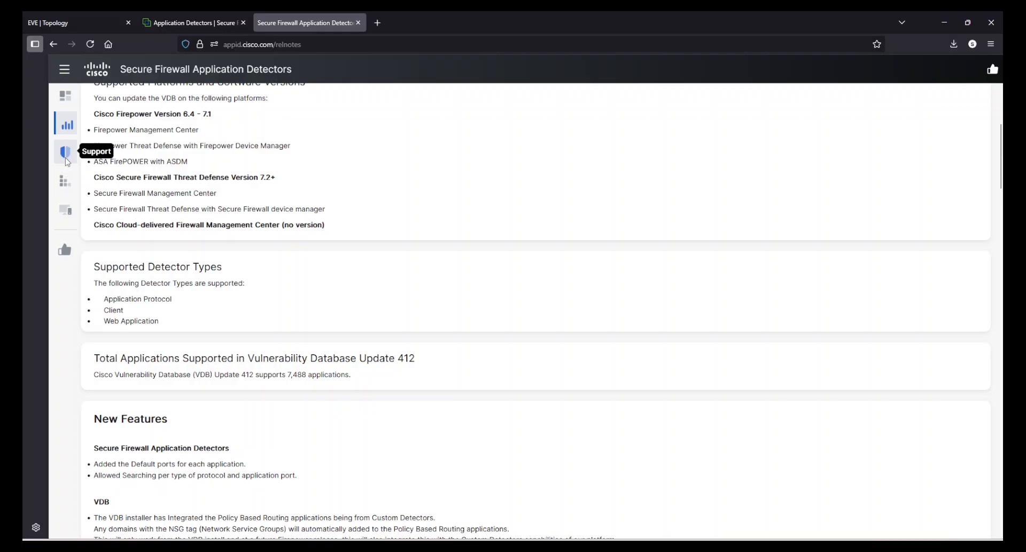
Open the Encrypted Visibility Engine documentation from the detectors portal and skim its introduction, About EVE and machine learning sections.
{"action": "left_click", "coordinate": [66, 157]}
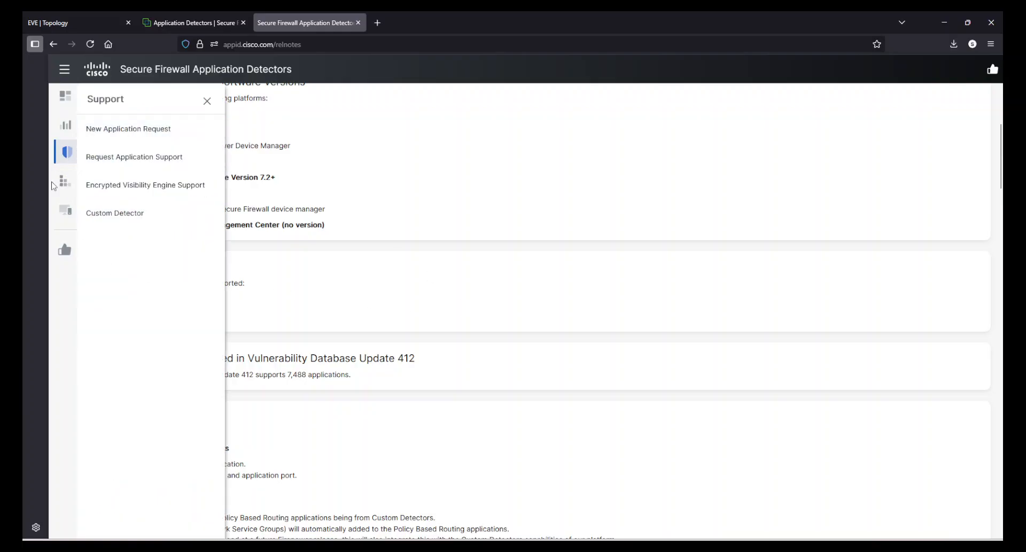
{"action": "left_click", "coordinate": [69, 181]}
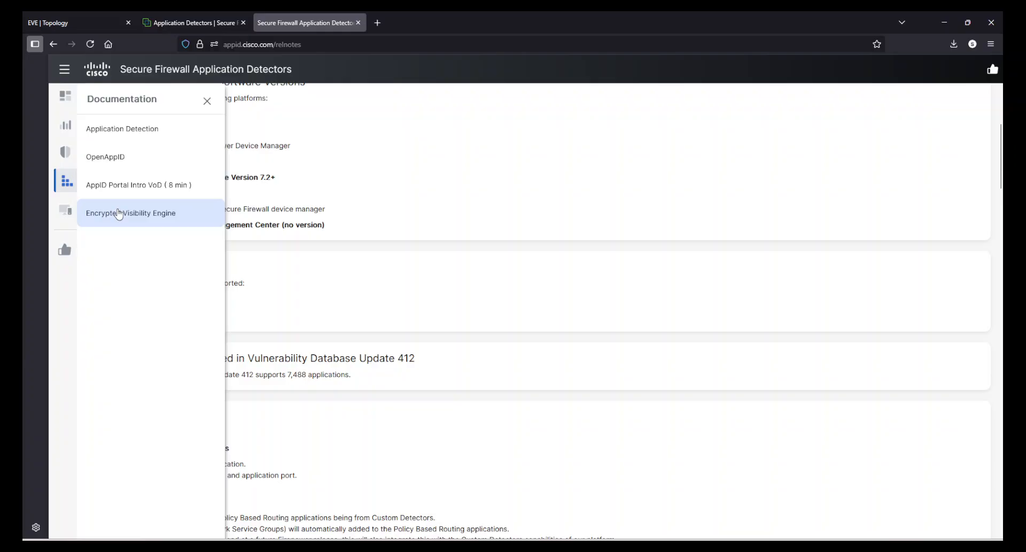
{"action": "left_click", "coordinate": [118, 213]}
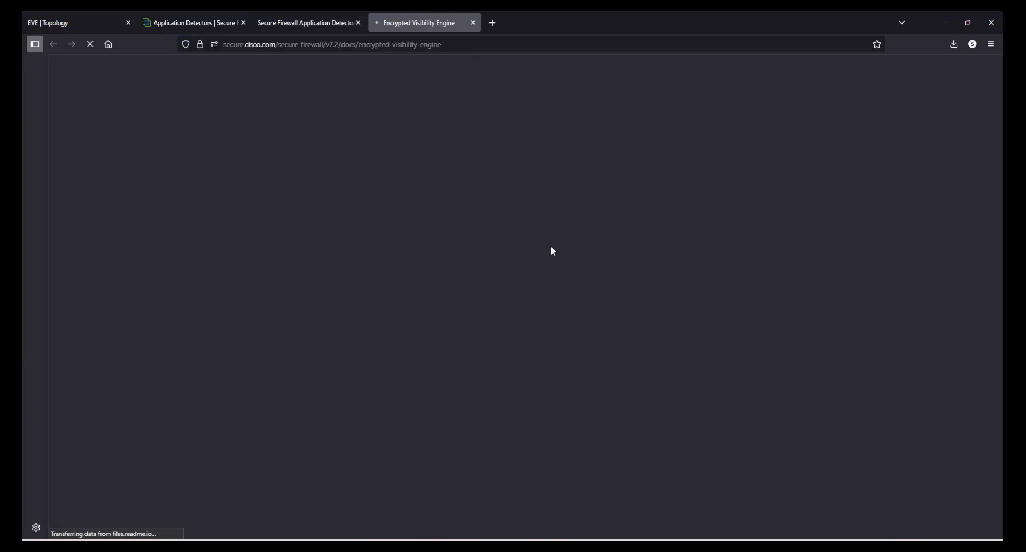
{"action": "scroll", "coordinate": [521, 343], "scroll_direction": "down", "scroll_amount": 15}
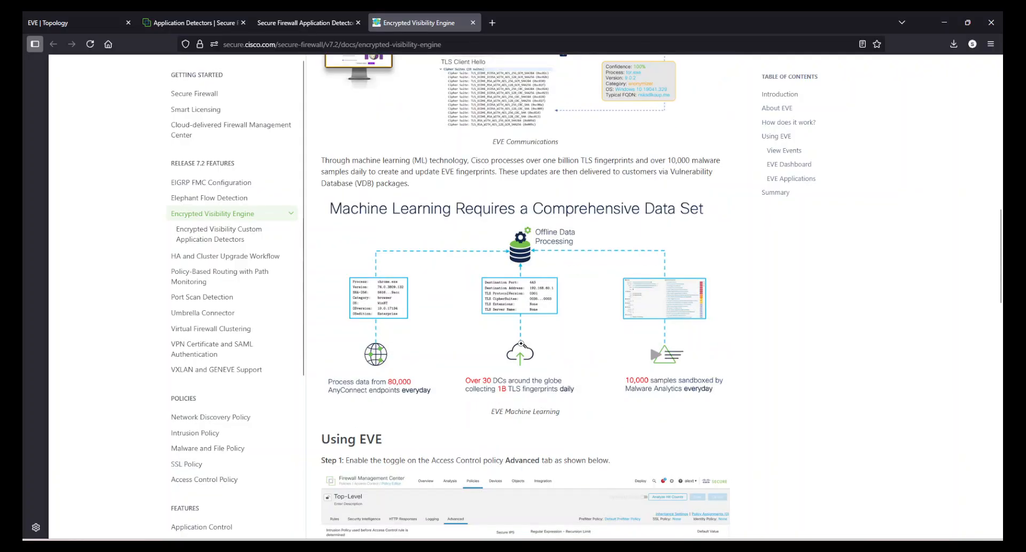
{"action": "scroll", "coordinate": [521, 343], "scroll_direction": "up", "scroll_amount": 7}
{"action": "scroll", "coordinate": [477, 248], "scroll_direction": "up", "scroll_amount": 6}
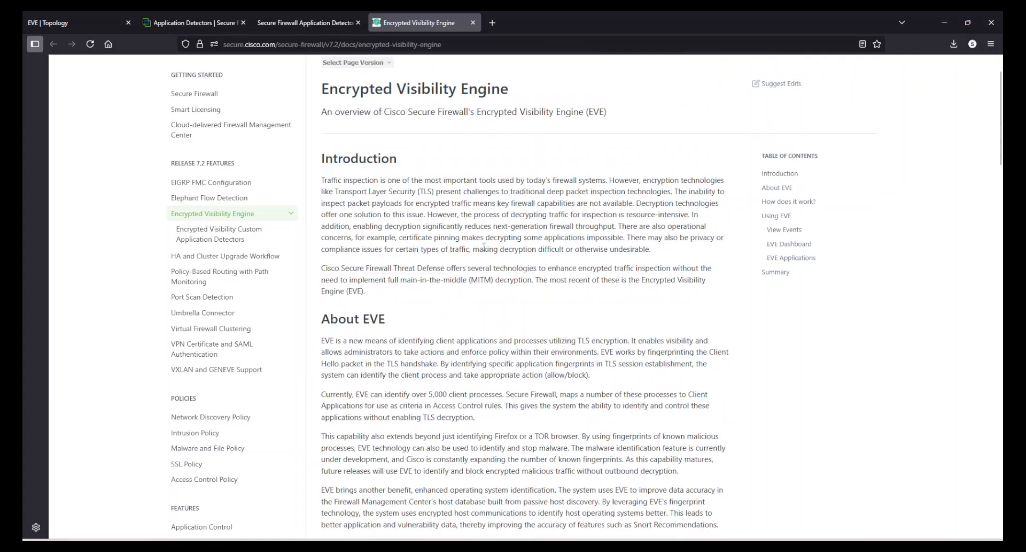
{"action": "scroll", "coordinate": [501, 248], "scroll_direction": "down", "scroll_amount": 5}
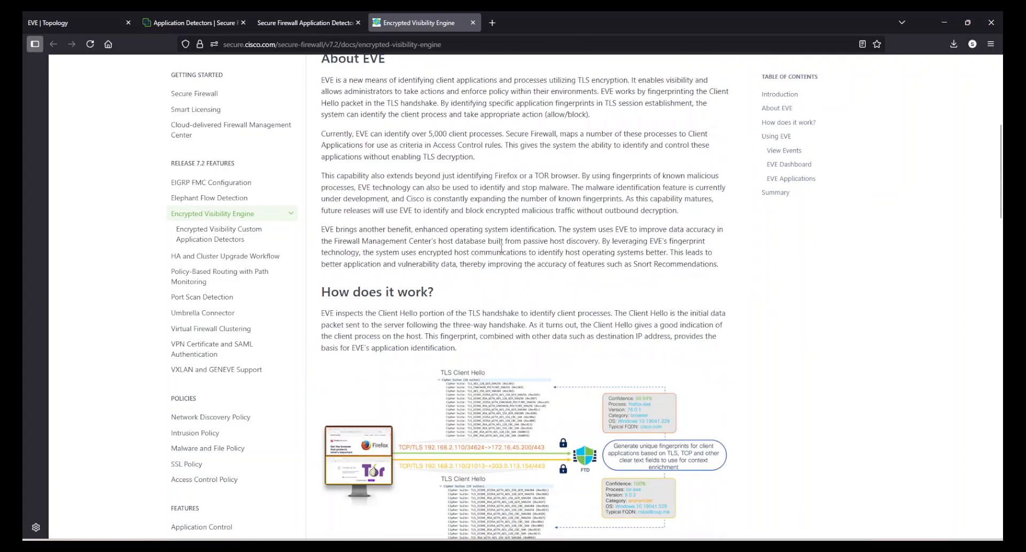
Close the Encrypted Visibility Engine documentation and the release notes site, returning to the firewall's Application Detectors list.
{"action": "left_click", "coordinate": [473, 22]}
{"action": "left_click", "coordinate": [206, 99]}
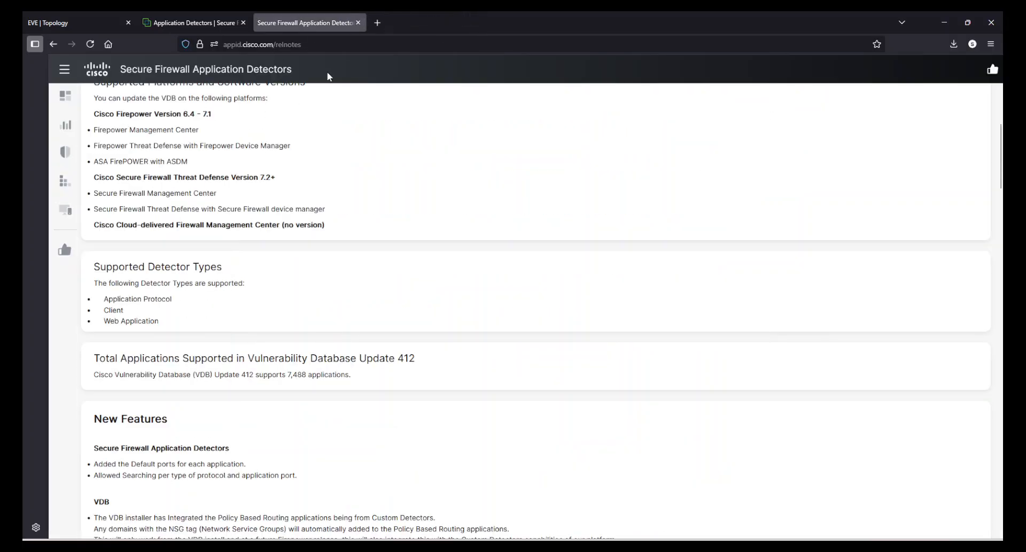
{"action": "left_click", "coordinate": [358, 23]}
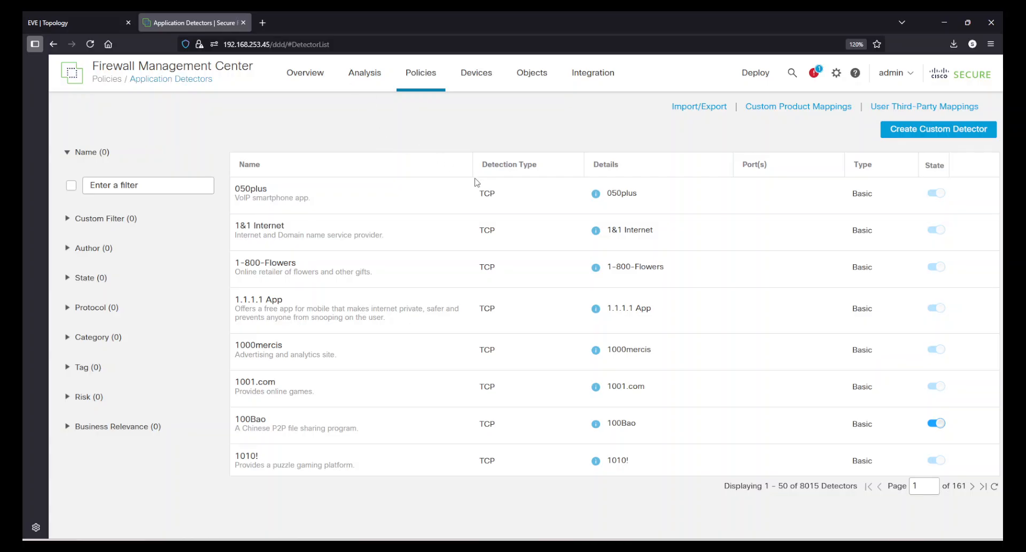
{"action": "scroll", "coordinate": [453, 264], "scroll_direction": "down", "scroll_amount": 5}
{"action": "scroll", "coordinate": [453, 265], "scroll_direction": "up", "scroll_amount": 5}
Open FTDvR_Access_Policy in the access control policy editor and check all applications allowed by its only mandatory rule.
{"action": "left_click", "coordinate": [442, 83]}
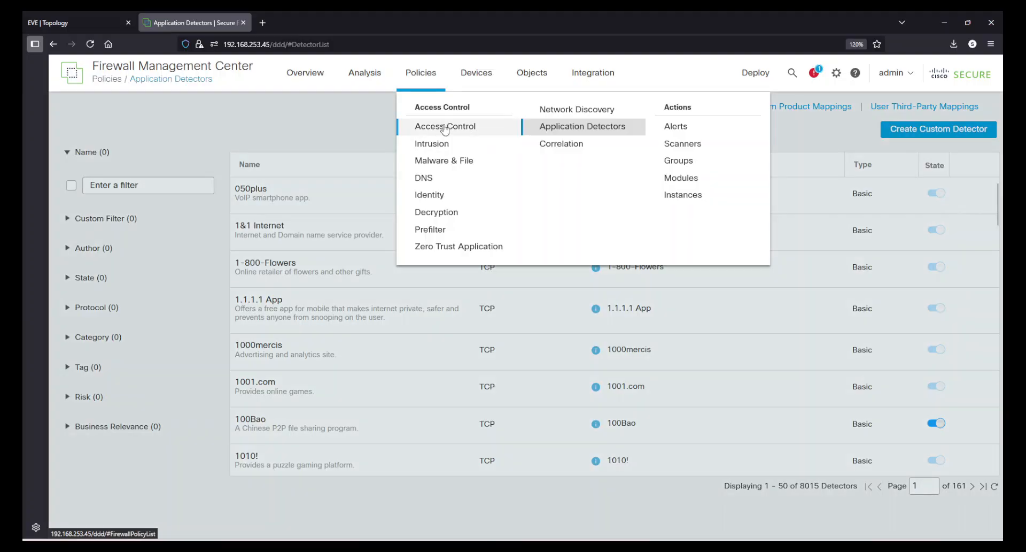
{"action": "left_click", "coordinate": [444, 128]}
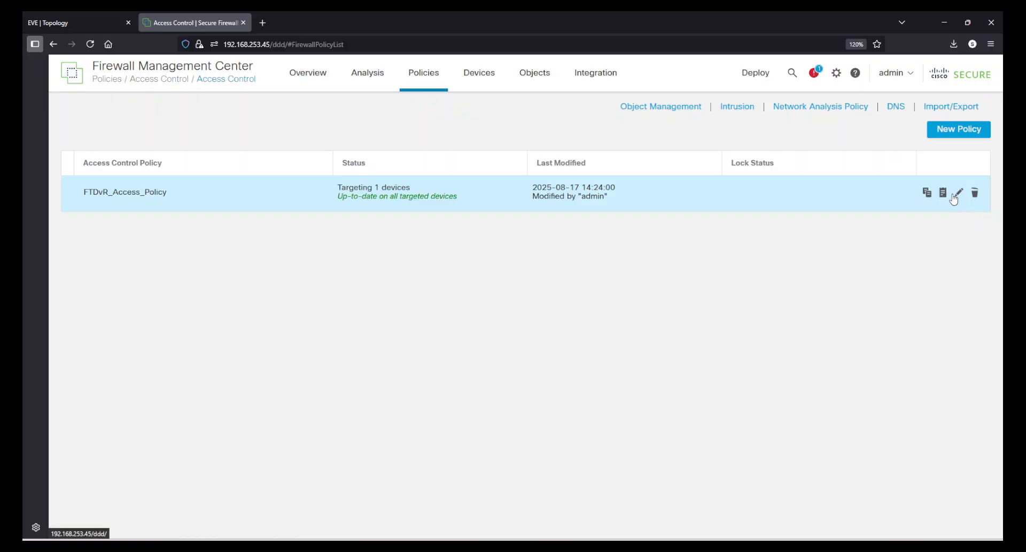
{"action": "left_click", "coordinate": [953, 196]}
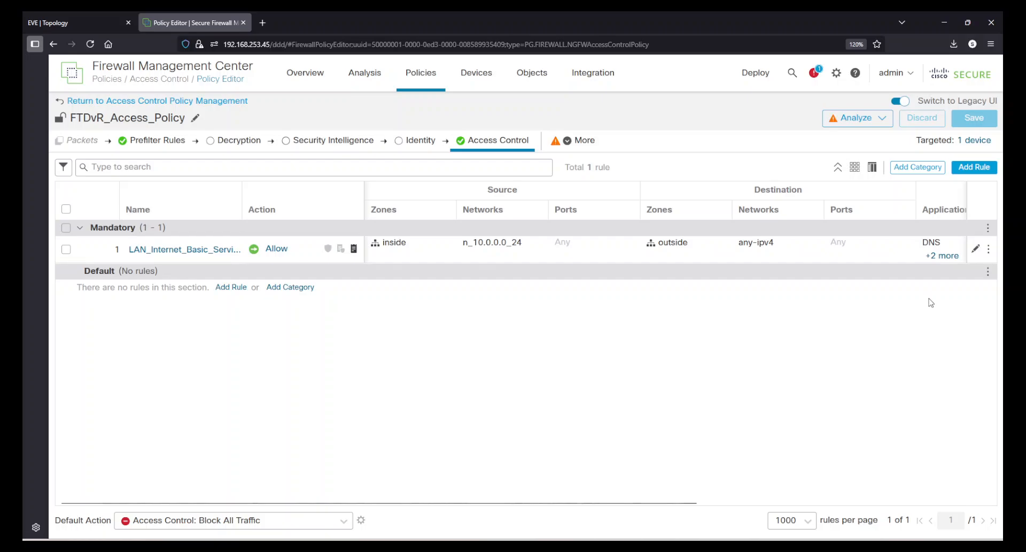
{"action": "mouse_move", "coordinate": [941, 257]}
{"action": "mouse_move", "coordinate": [962, 282]}
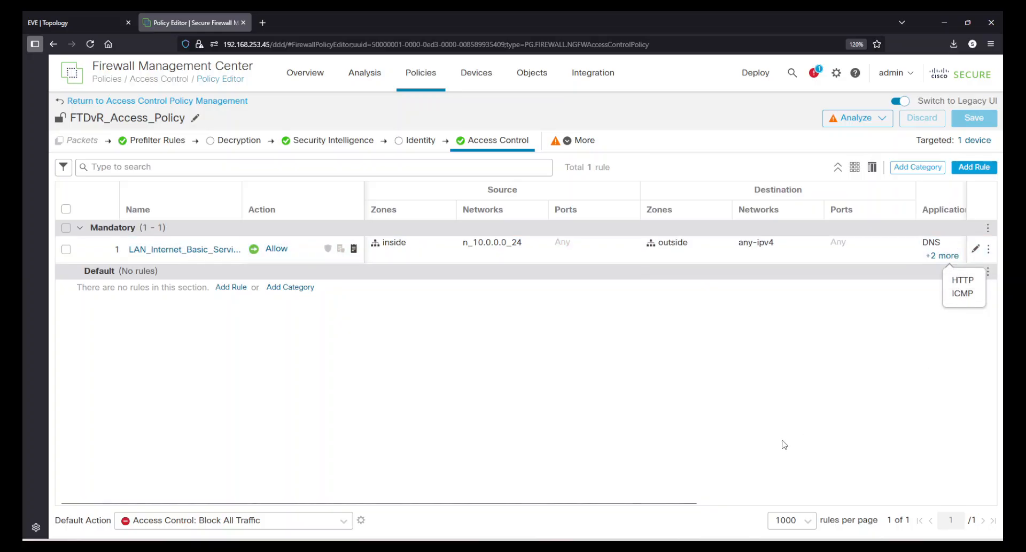
Open the connection events and apply a sliding time window that shows the last 2 days.
{"action": "mouse_move", "coordinate": [364, 72]}
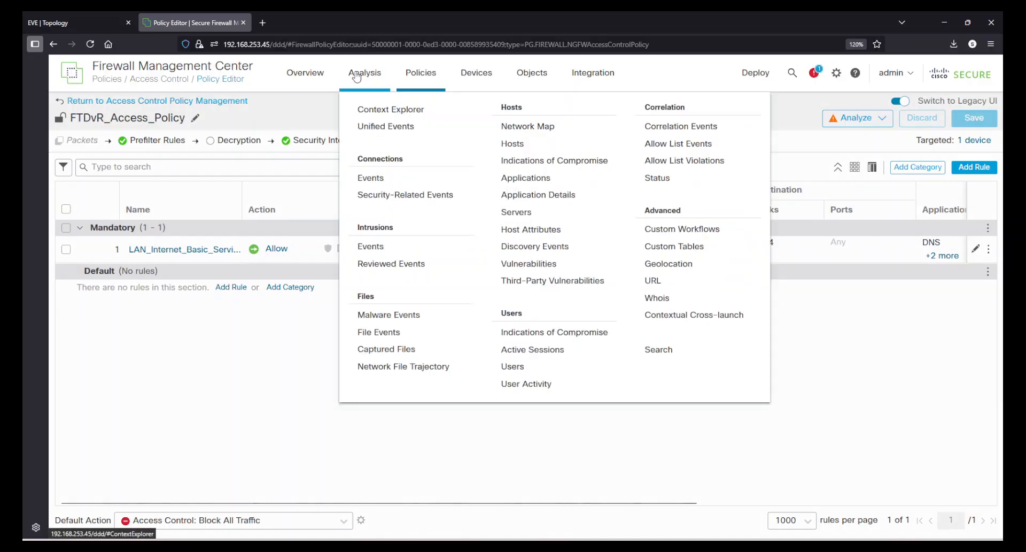
{"action": "left_click", "coordinate": [386, 178]}
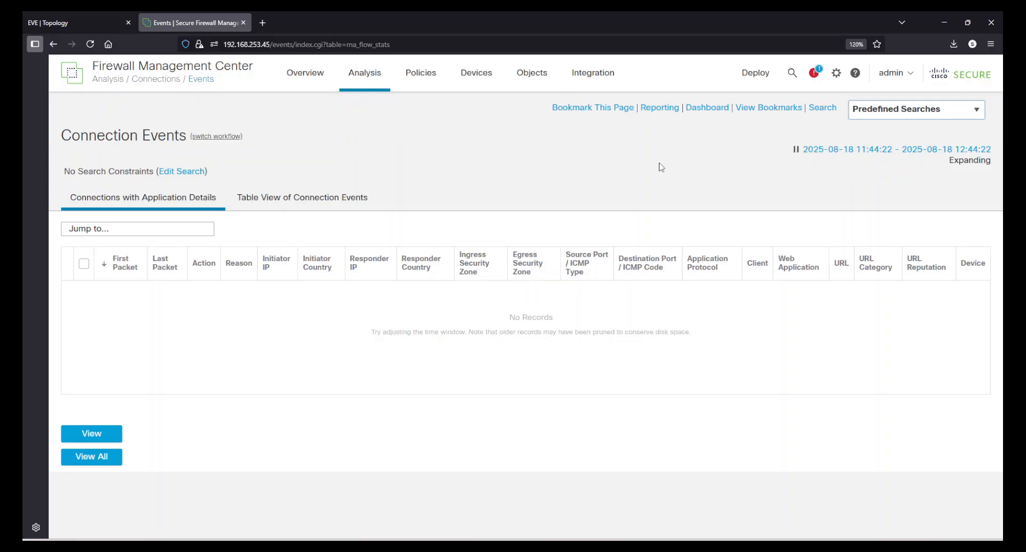
{"action": "left_click", "coordinate": [827, 150]}
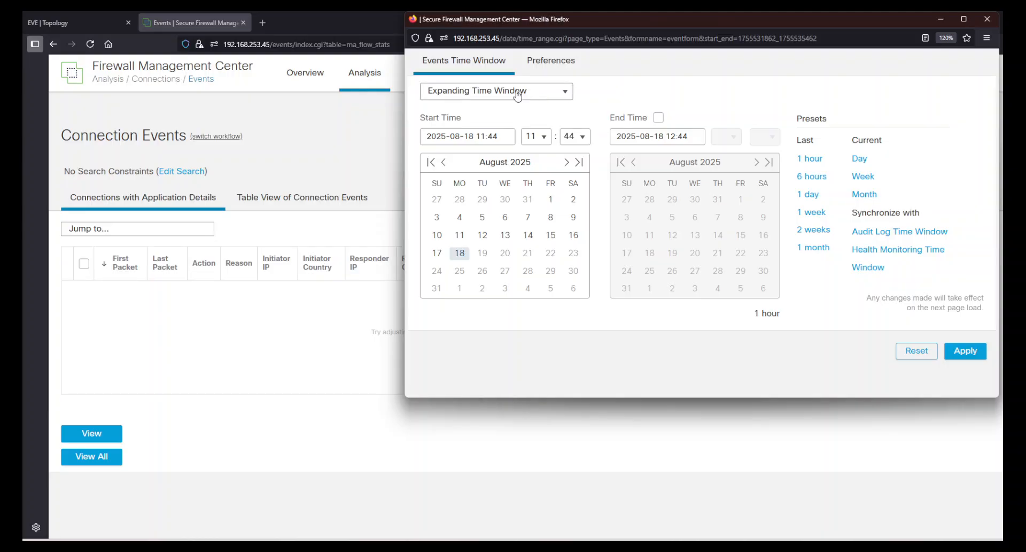
{"action": "left_click", "coordinate": [484, 90]}
{"action": "left_click", "coordinate": [481, 143]}
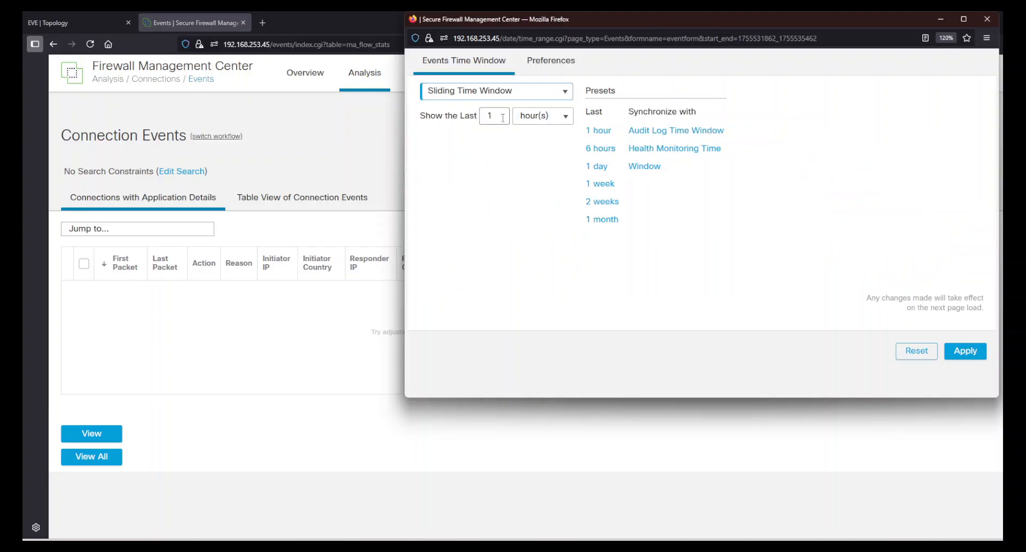
{"action": "left_click", "coordinate": [540, 116]}
{"action": "left_click", "coordinate": [539, 167]}
{"action": "key", "text": "shift+Tab"}
{"action": "type", "text": "2"}
{"action": "left_click", "coordinate": [968, 352]}
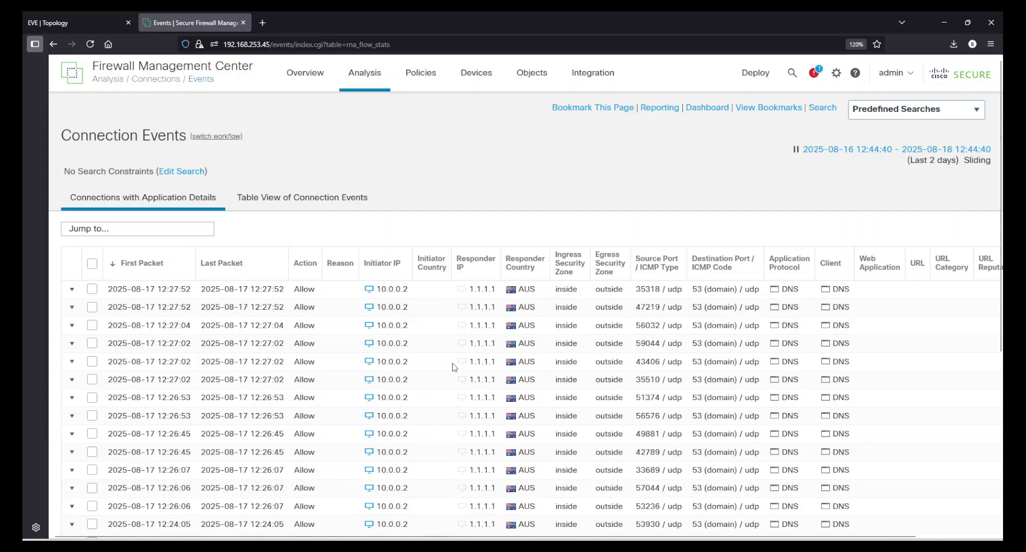
Browse the first three pages of connection events for their application protocol, client and web application entries.
{"action": "scroll", "coordinate": [422, 374], "scroll_direction": "down", "scroll_amount": 5}
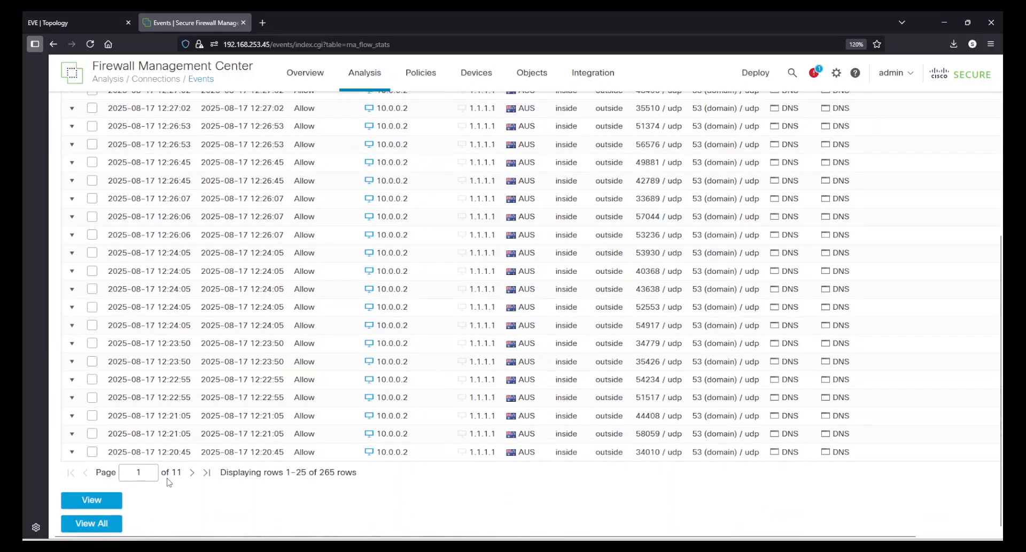
{"action": "left_click", "coordinate": [194, 473]}
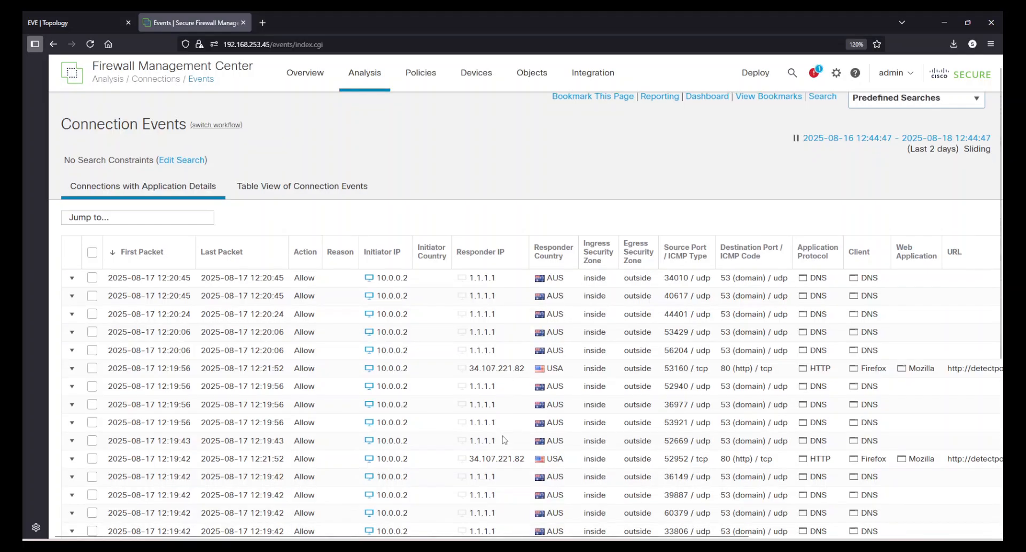
{"action": "scroll", "coordinate": [532, 439], "scroll_direction": "down", "scroll_amount": 5}
{"action": "scroll", "coordinate": [531, 439], "scroll_direction": "down", "scroll_amount": 3}
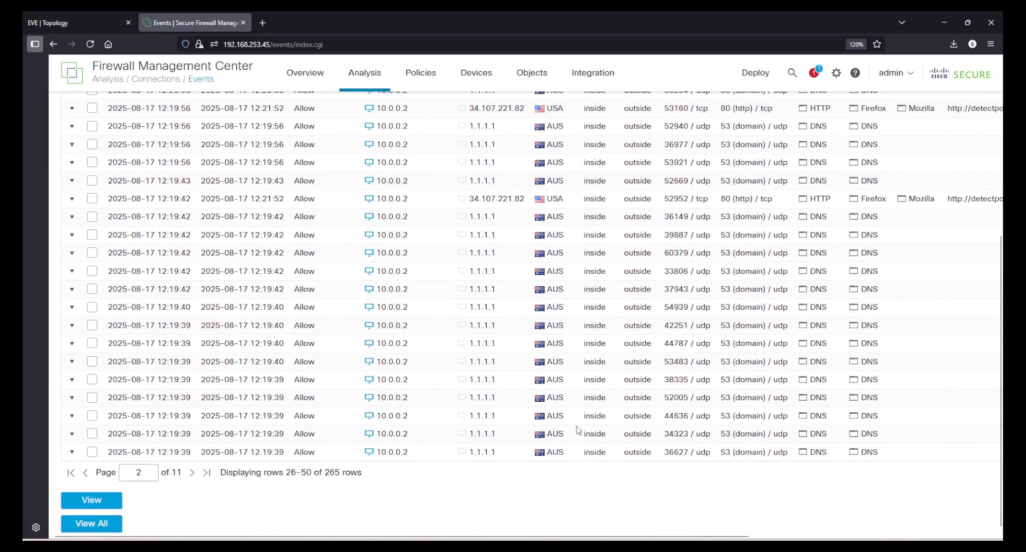
{"action": "left_click", "coordinate": [193, 473]}
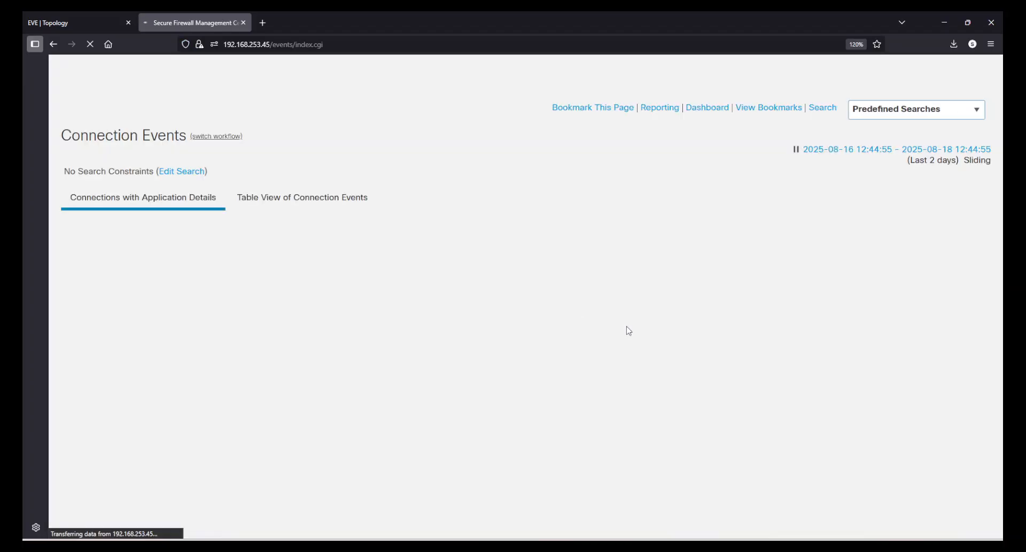
{"action": "scroll", "coordinate": [599, 313], "scroll_direction": "down", "scroll_amount": 5}
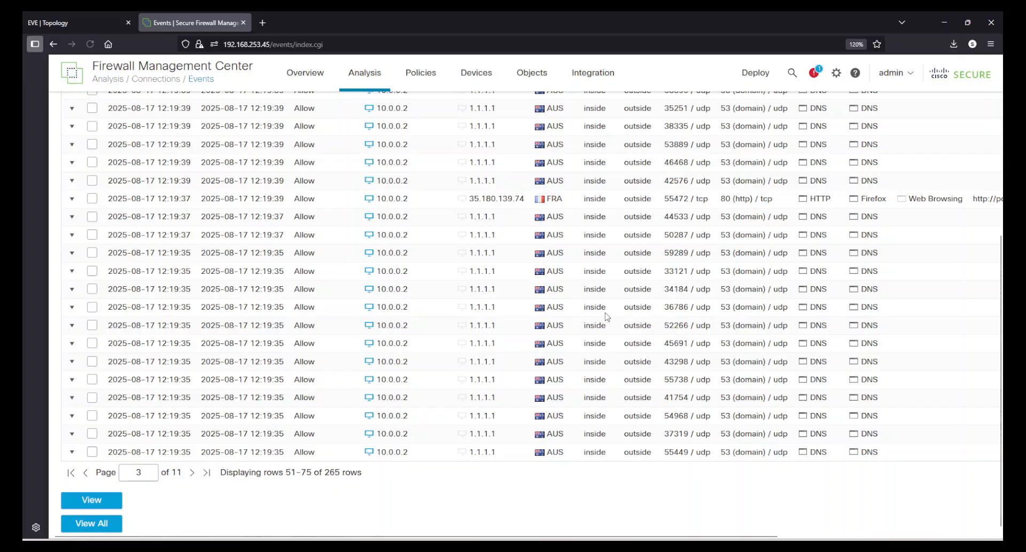
Filter the connection events to responder 35.180.139.74 and examine their application protocol, client, web application and risk columns.
{"action": "left_click", "coordinate": [496, 203]}
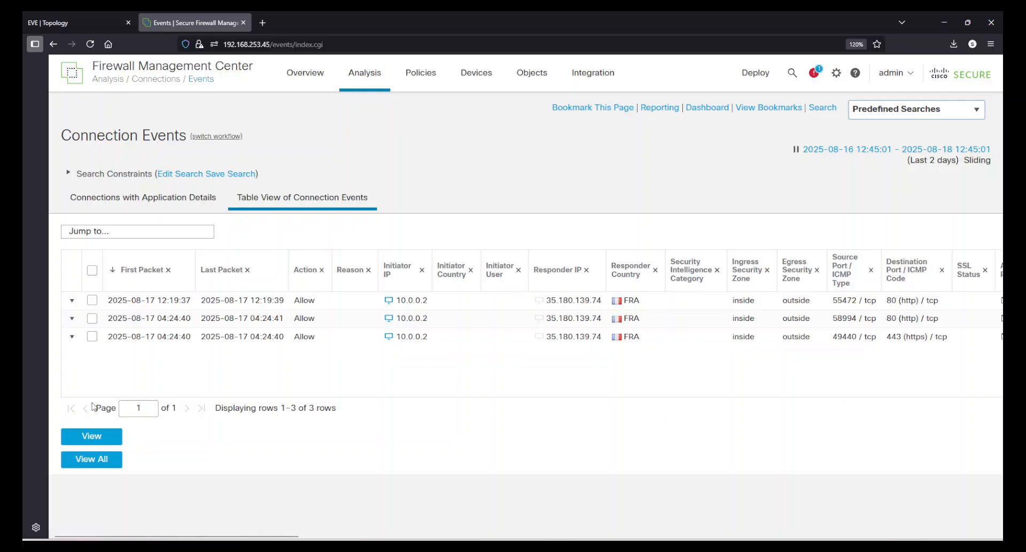
{"action": "left_click_drag", "start_coordinate": [249, 535], "coordinate": [372, 536]}
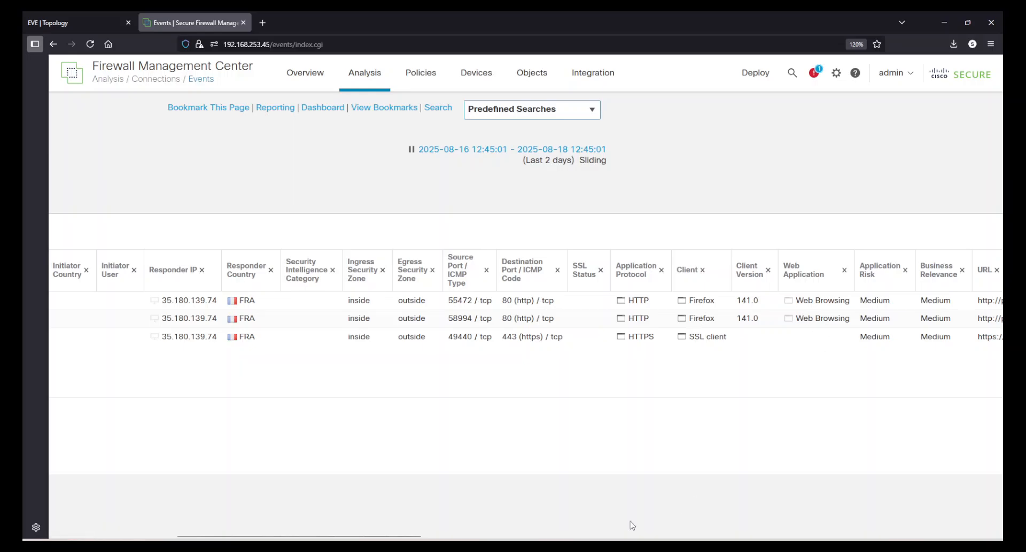
{"action": "left_click_drag", "start_coordinate": [397, 536], "coordinate": [273, 536]}
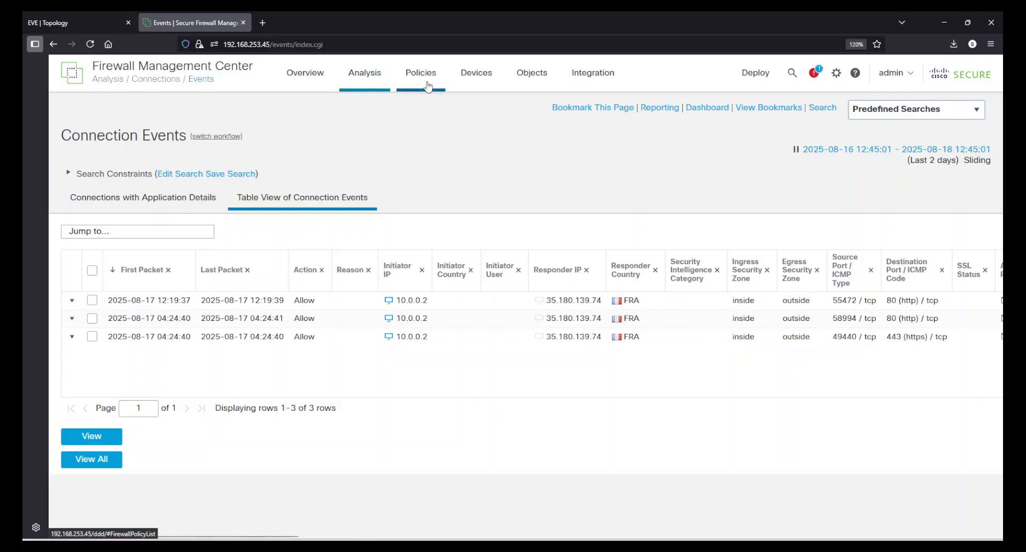
Start a custom application detector from the Application Detectors page and name it PQ_App_Detector.
{"action": "mouse_move", "coordinate": [423, 81]}
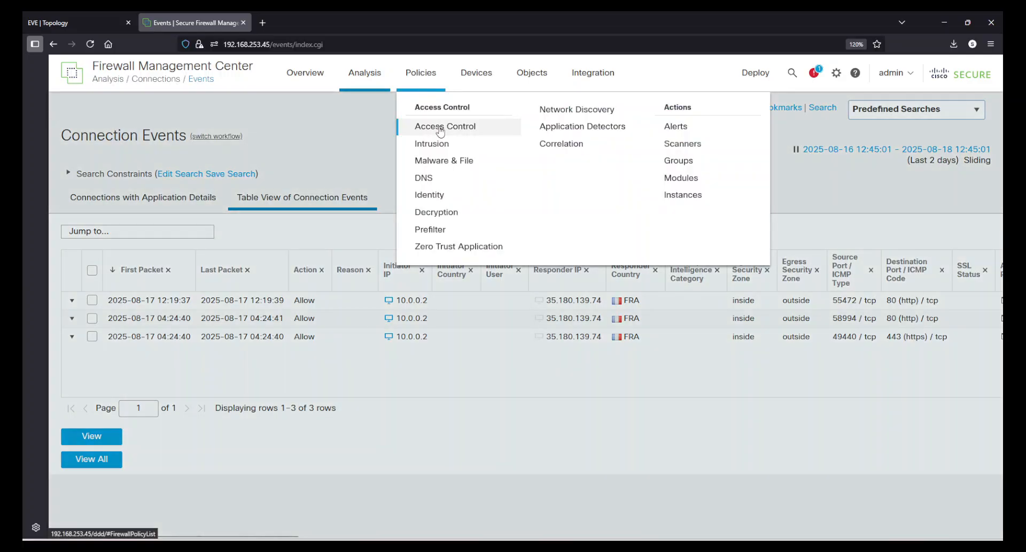
{"action": "left_click", "coordinate": [553, 131]}
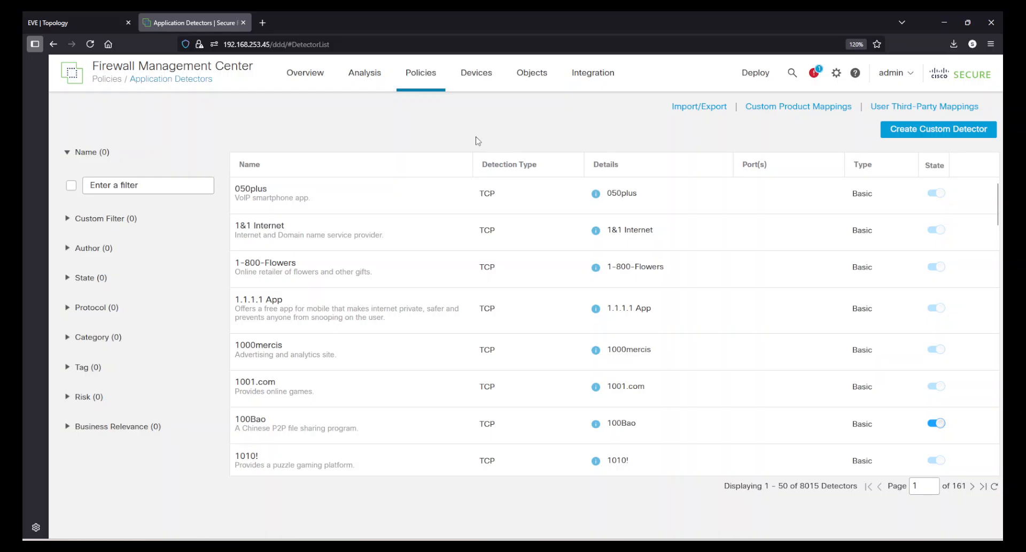
{"action": "left_click", "coordinate": [939, 130]}
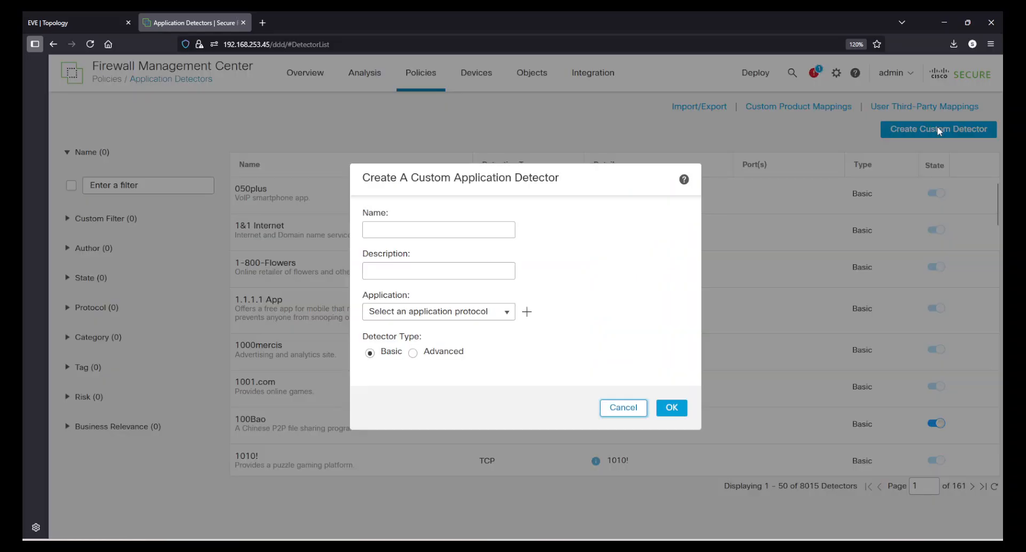
{"action": "left_click", "coordinate": [418, 227]}
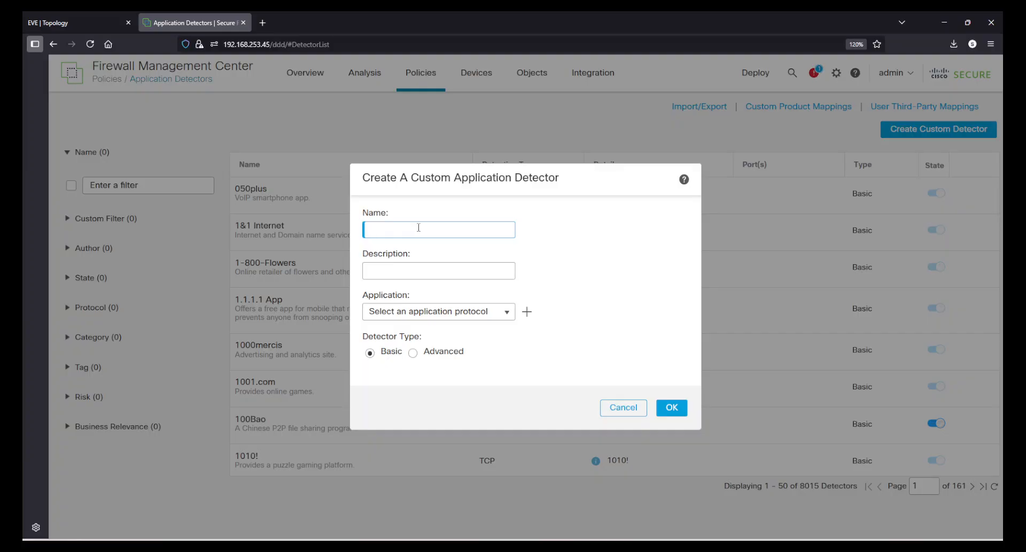
{"action": "type", "text": "PQ_PP"}
Copy the detector's name into its description so that it reads PQ_App_Detector.
{"action": "left_click_drag", "start_coordinate": [449, 229], "coordinate": [283, 219]}
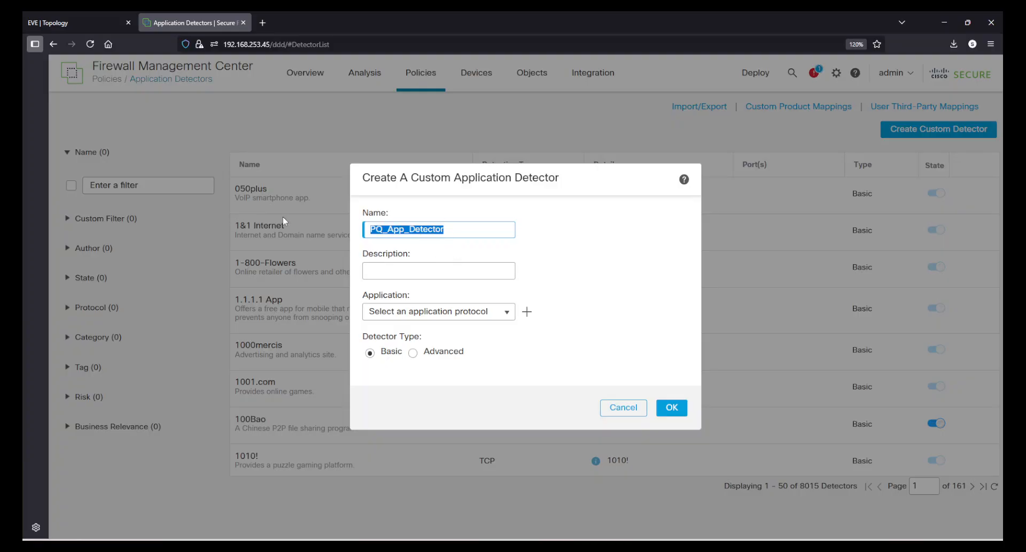
{"action": "type", "text": "c"}
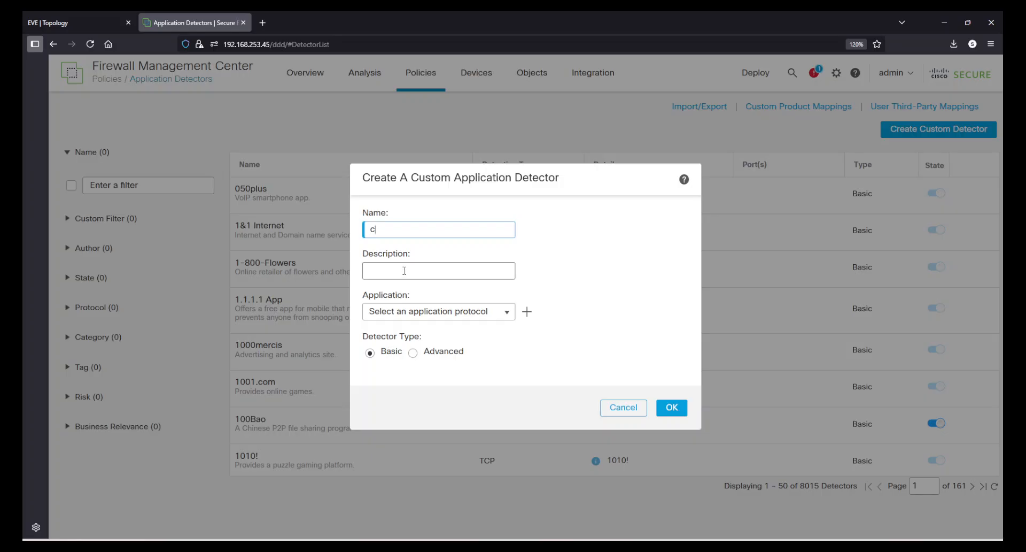
{"action": "key", "text": "ctrl+z"}
{"action": "key", "text": "ctrl+c"}
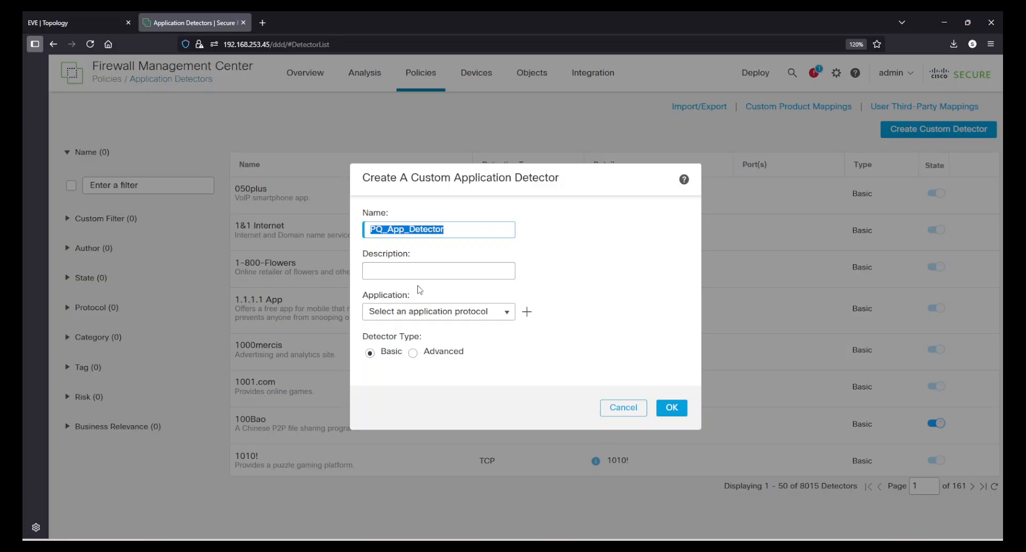
{"action": "left_click", "coordinate": [410, 289]}
{"action": "left_click", "coordinate": [406, 272]}
{"action": "key", "text": "ctrl+v"}
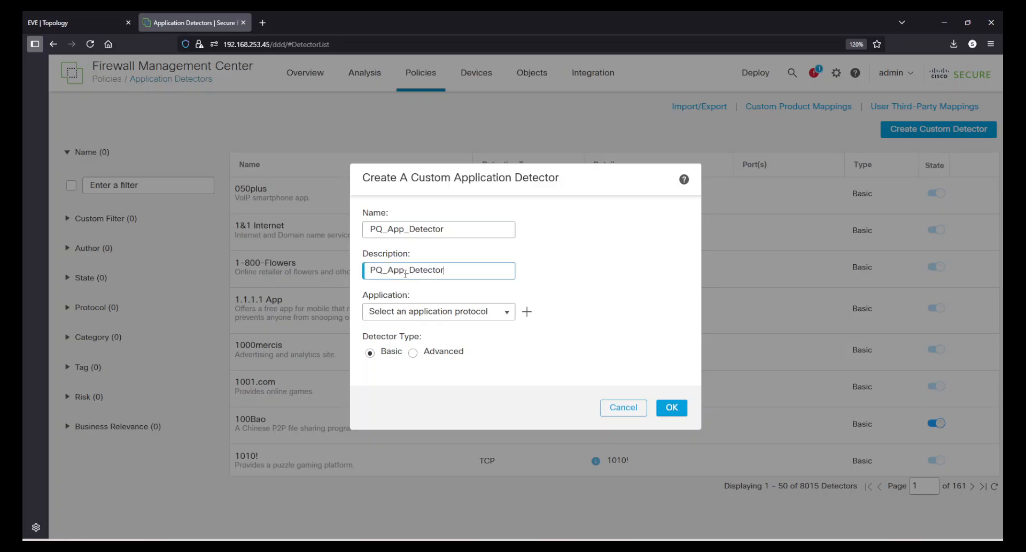
{"action": "left_click", "coordinate": [490, 313]}
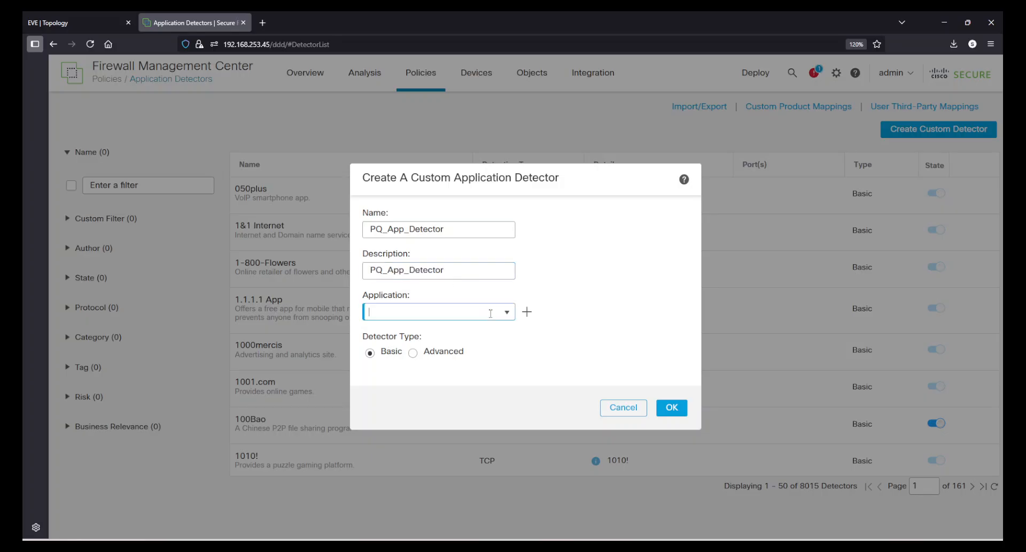
{"action": "left_click", "coordinate": [507, 315]}
{"action": "left_click", "coordinate": [480, 315]}
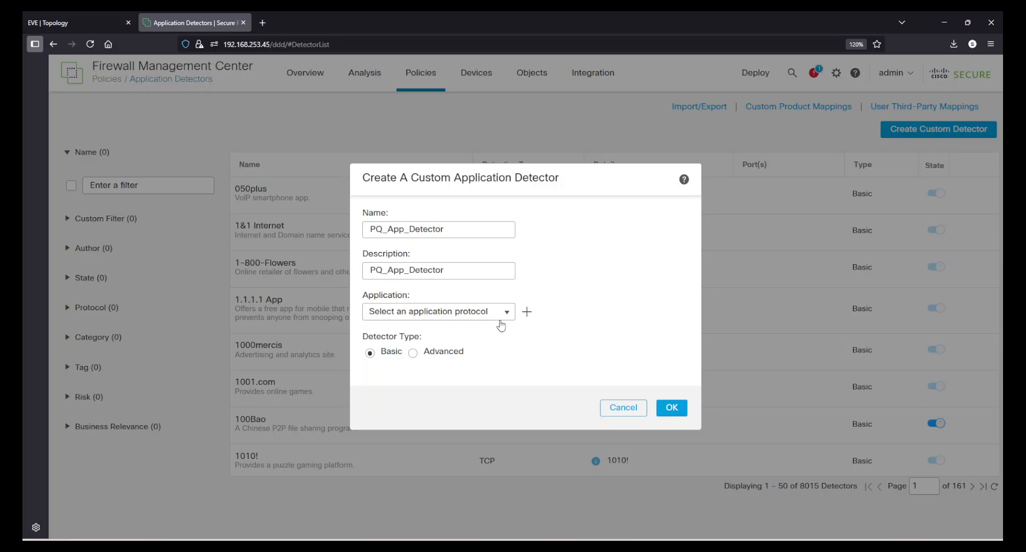
{"action": "left_click", "coordinate": [463, 313]}
{"action": "left_click", "coordinate": [633, 231]}
Start a new application for the detector and enter PQ_App as both its name and its description.
{"action": "left_click", "coordinate": [526, 318]}
{"action": "left_click", "coordinate": [489, 174]}
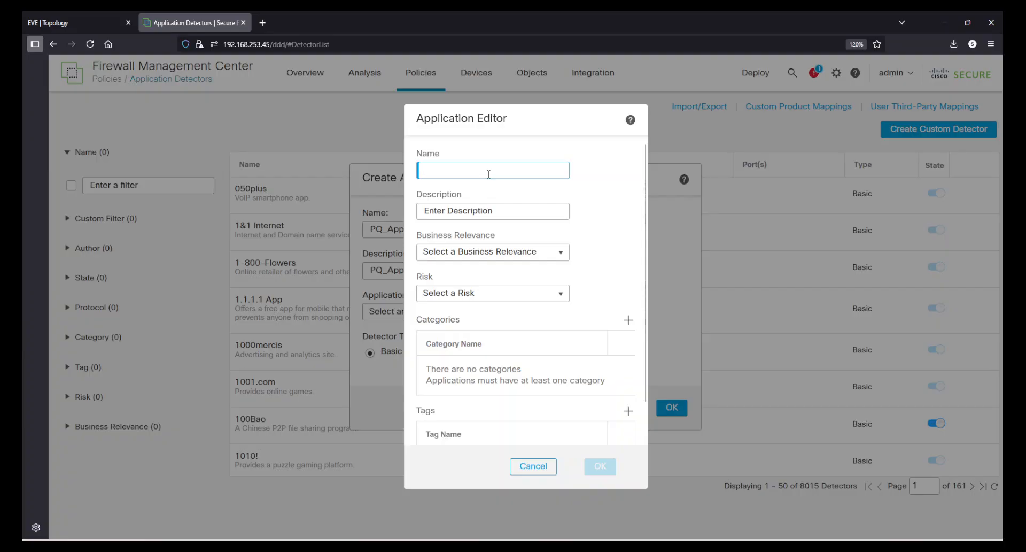
{"action": "type", "text": "PQ"}
{"action": "key", "text": "Home"}
{"action": "key", "text": "BackSpace"}
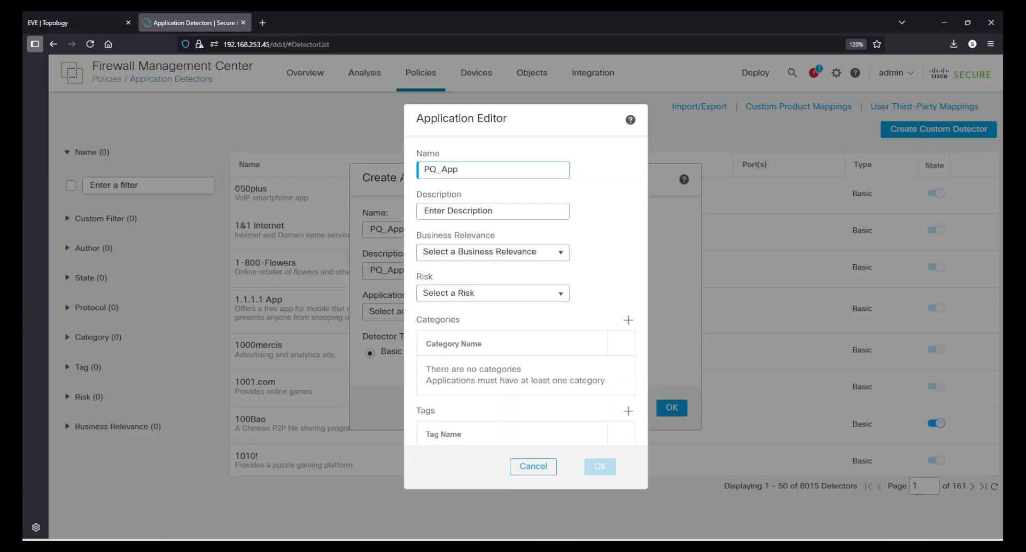
{"action": "key", "text": "ctrl+a"}
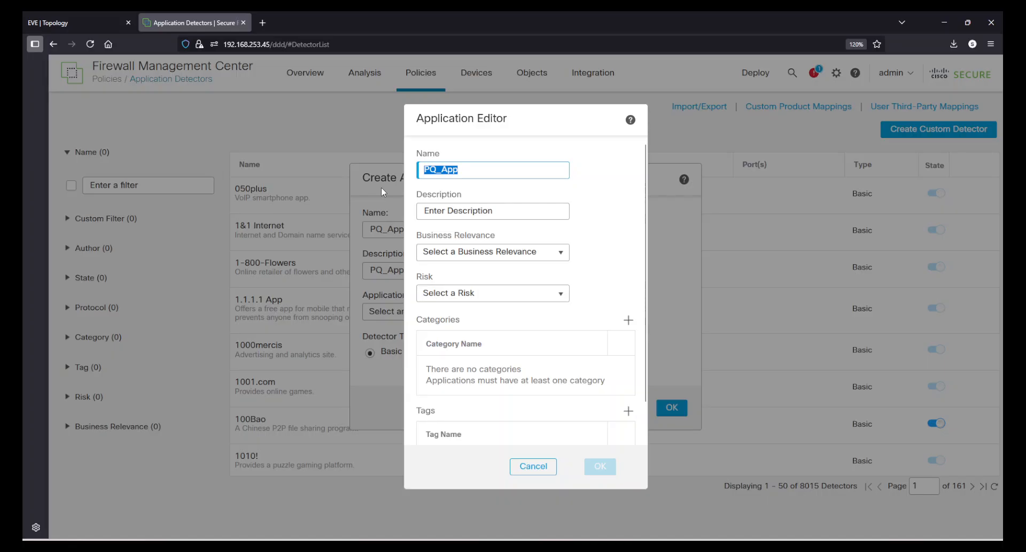
{"action": "key", "text": "ctrl+c"}
{"action": "key", "text": "Tab"}
{"action": "key", "text": "ctrl+v"}
Set the new application's business relevance to Low and its risk to Very Low.
{"action": "left_click", "coordinate": [503, 257]}
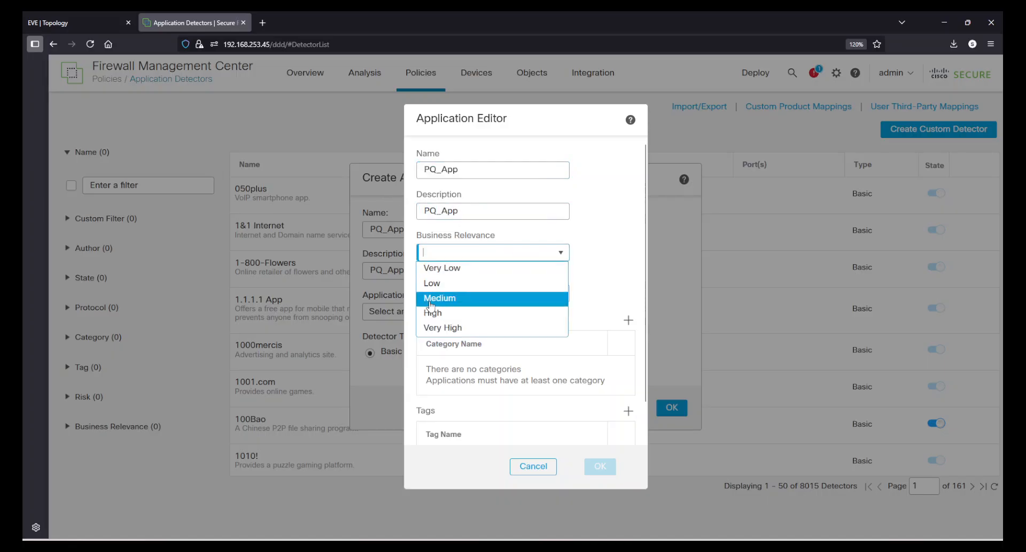
{"action": "left_click", "coordinate": [436, 283]}
{"action": "left_click", "coordinate": [484, 294]}
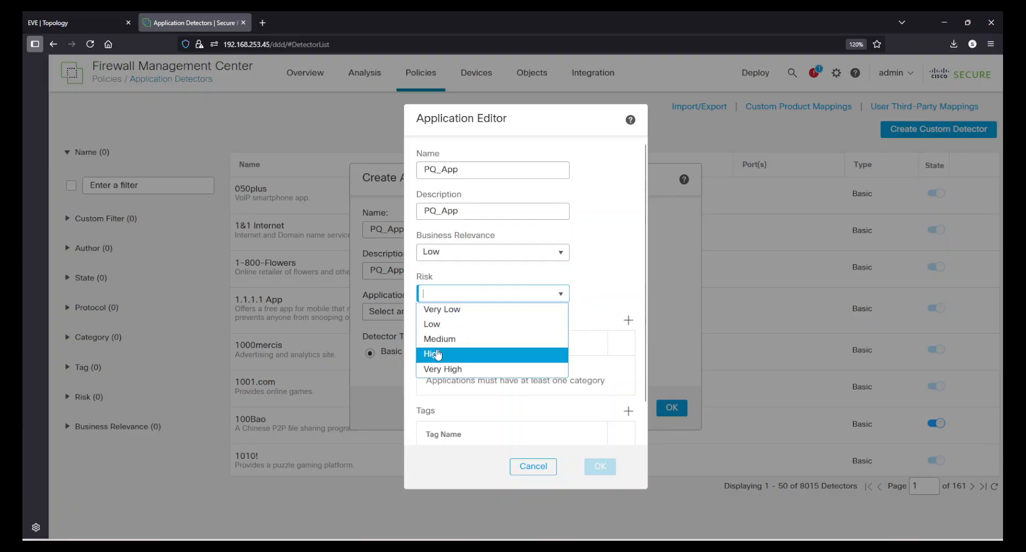
{"action": "left_click", "coordinate": [439, 310]}
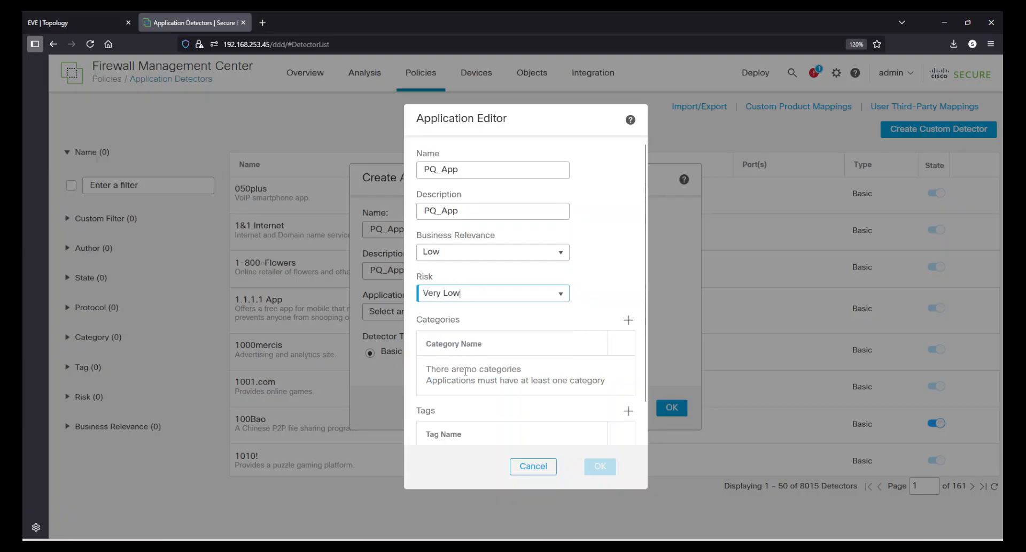
Add the category others to the PQ_App application.
{"action": "left_click", "coordinate": [629, 319]}
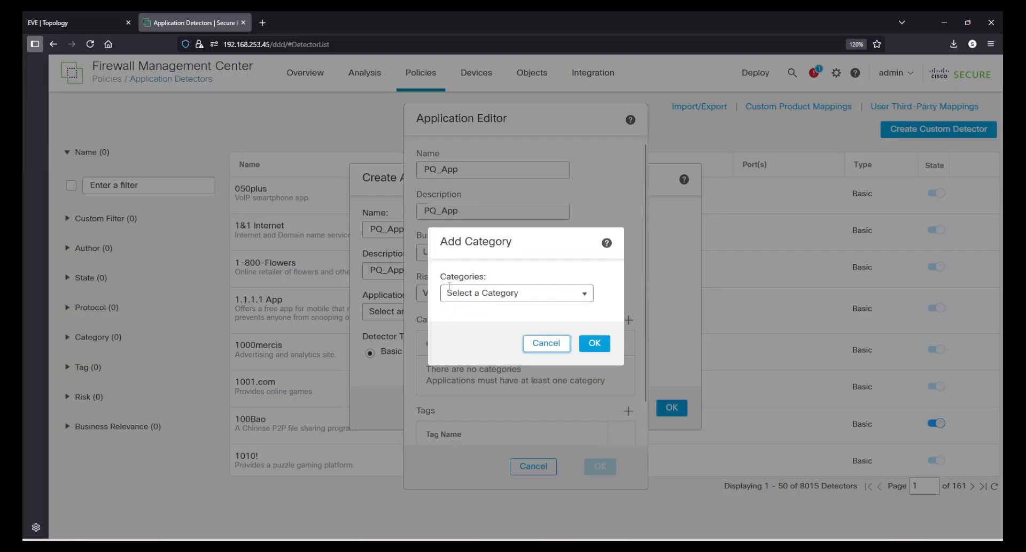
{"action": "left_click", "coordinate": [540, 299]}
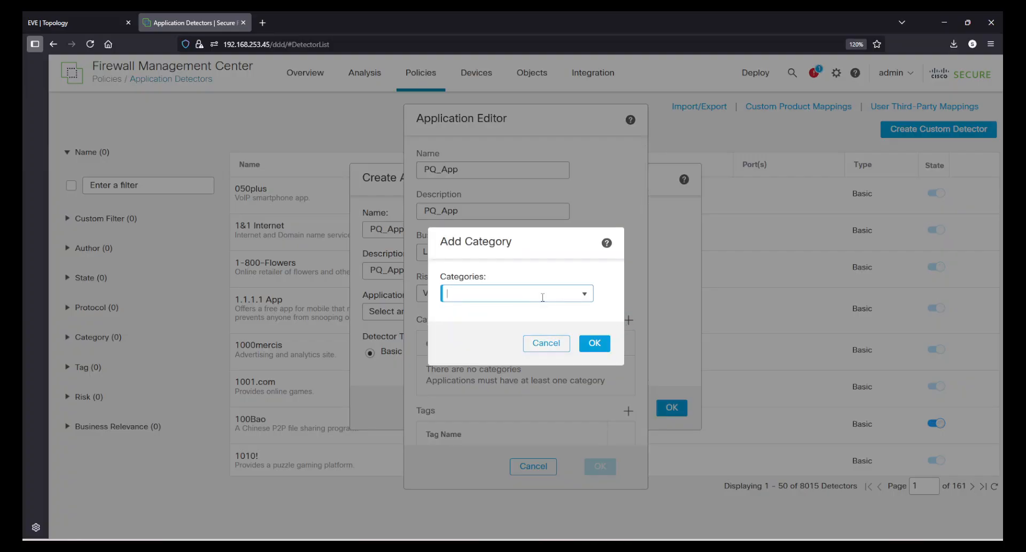
{"action": "type", "text": "other"}
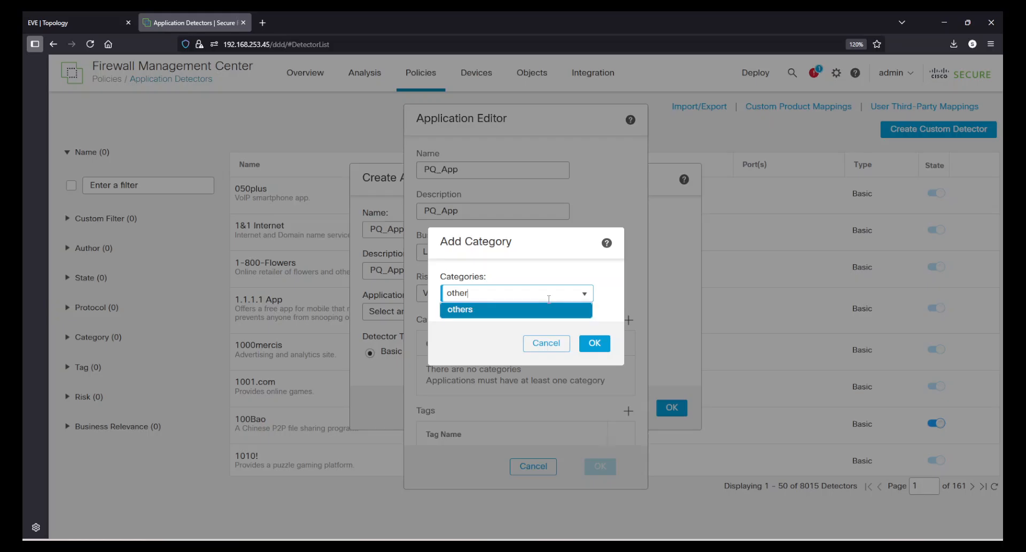
{"action": "left_click", "coordinate": [492, 322]}
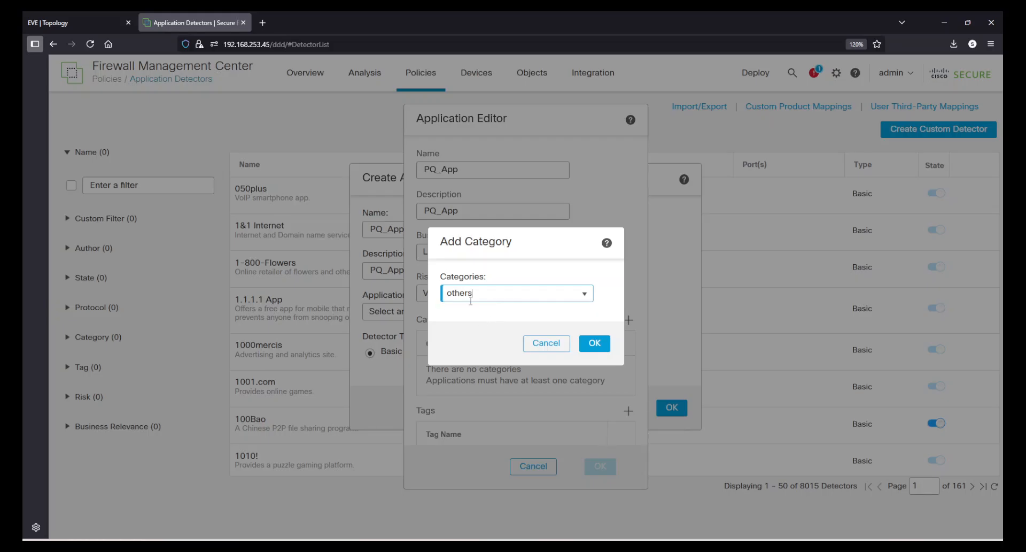
{"action": "left_click", "coordinate": [584, 294]}
{"action": "left_click", "coordinate": [609, 289]}
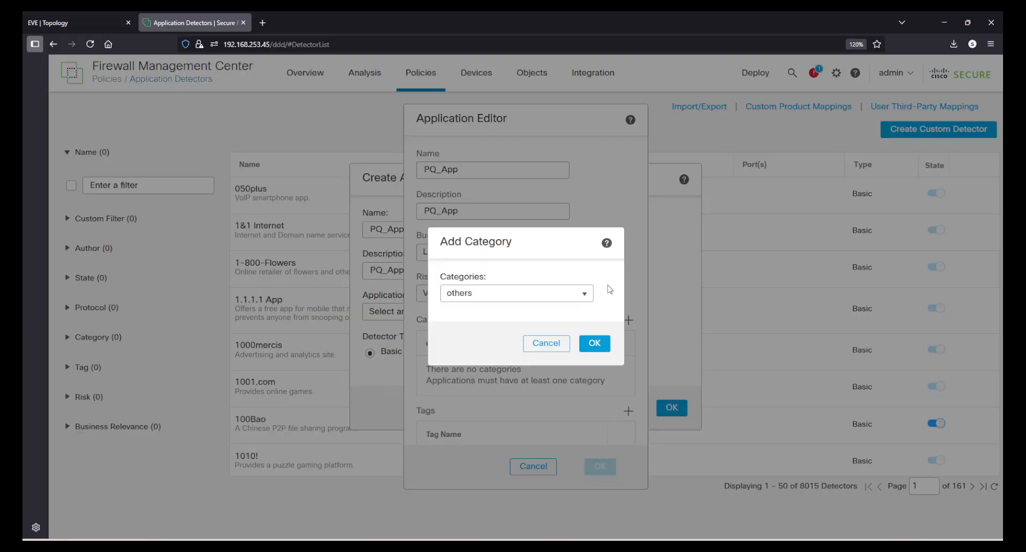
{"action": "left_click", "coordinate": [593, 346]}
Add the tag PQ_Tag to the PQ_App application and confirm the new application.
{"action": "scroll", "coordinate": [489, 398], "scroll_direction": "down", "scroll_amount": 1}
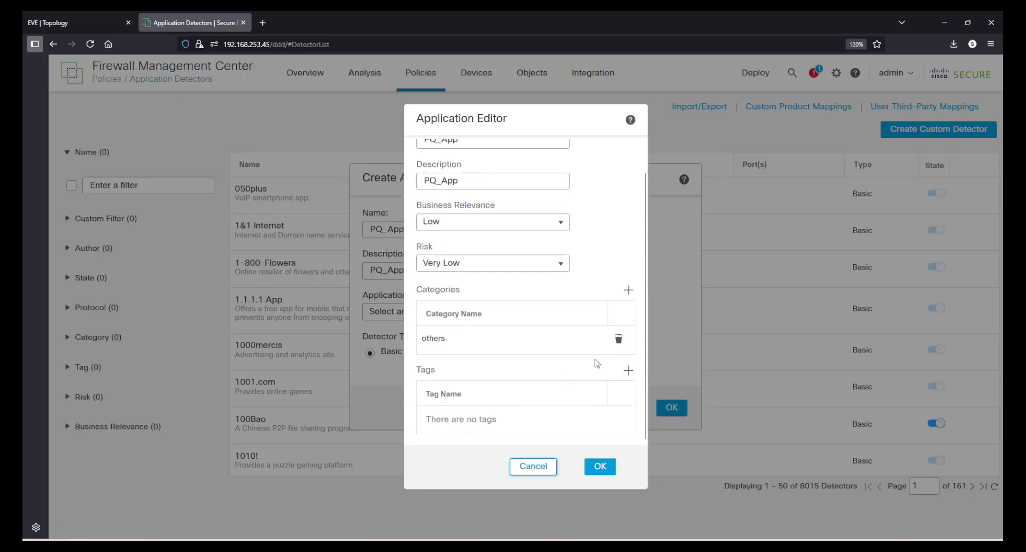
{"action": "left_click", "coordinate": [629, 374]}
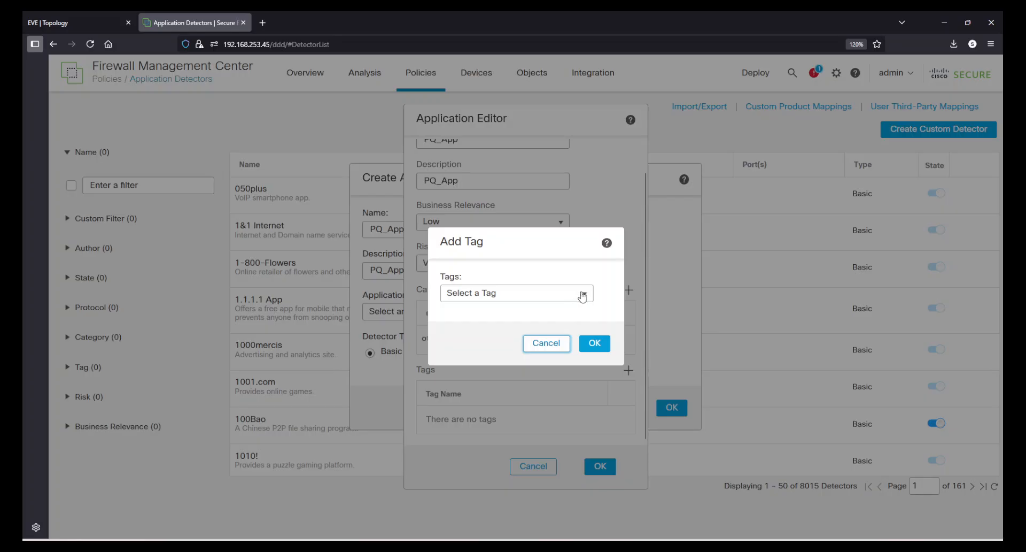
{"action": "left_click", "coordinate": [583, 293]}
{"action": "scroll", "coordinate": [497, 438], "scroll_direction": "down", "scroll_amount": 3}
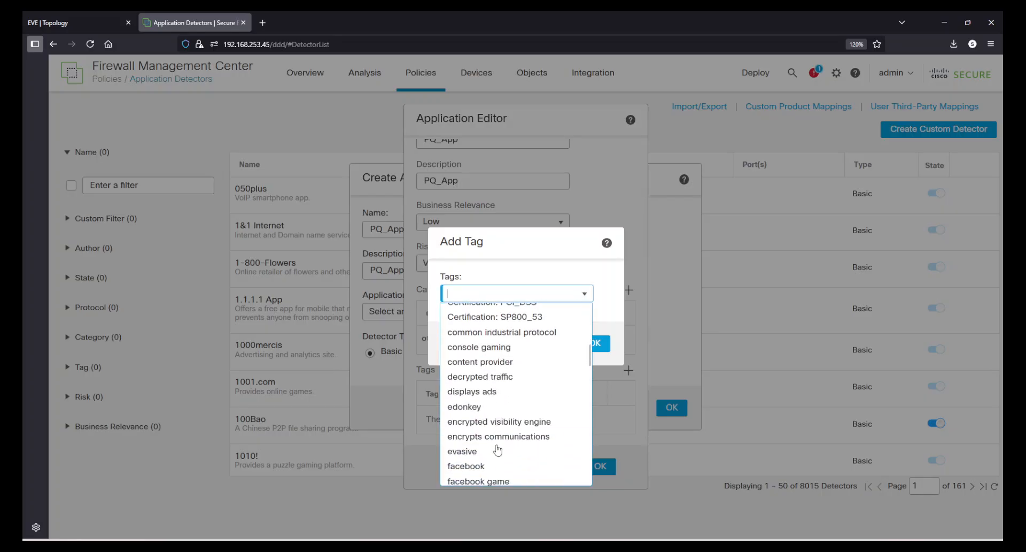
{"action": "scroll", "coordinate": [500, 453], "scroll_direction": "down", "scroll_amount": 10}
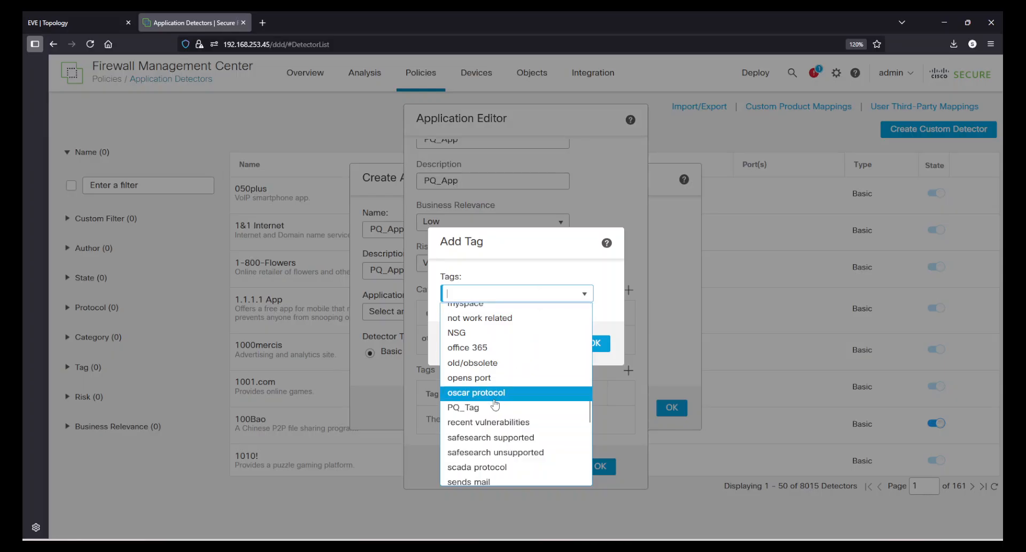
{"action": "left_click", "coordinate": [471, 407]}
{"action": "left_click", "coordinate": [596, 343]}
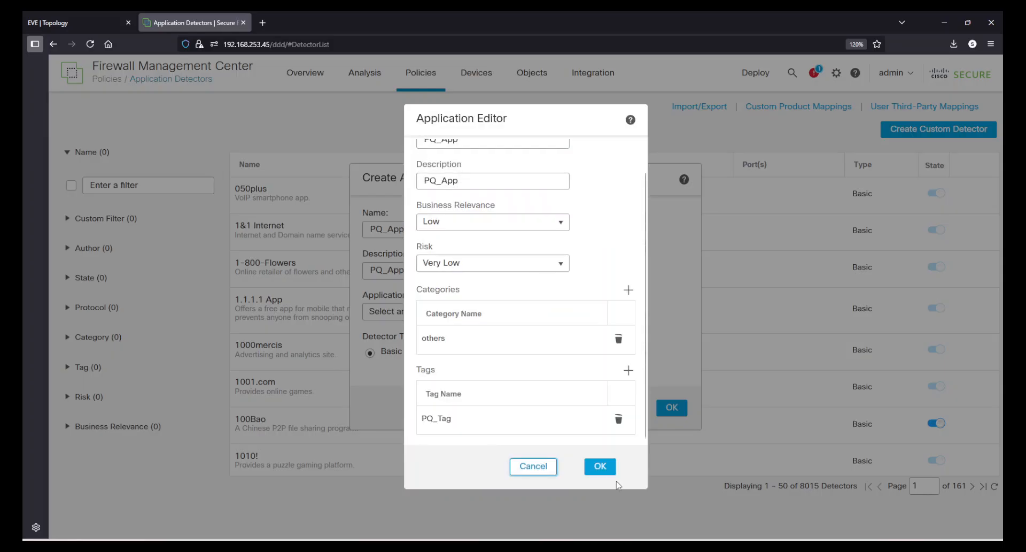
{"action": "left_click", "coordinate": [592, 463]}
{"action": "left_click", "coordinate": [631, 403]}
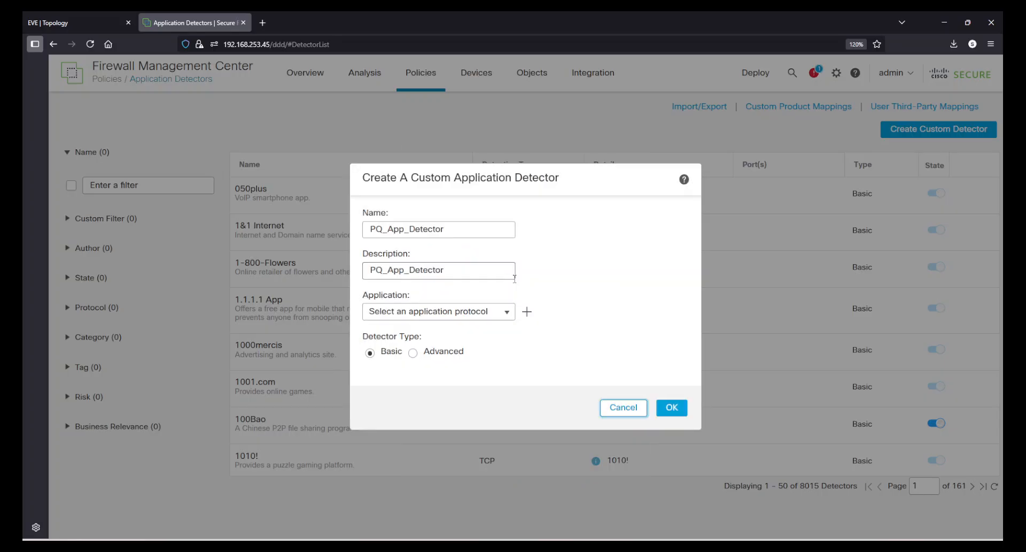
Assign the PQ_App application to the custom detector, keep the Basic detector type and create it.
{"action": "left_click", "coordinate": [423, 312]}
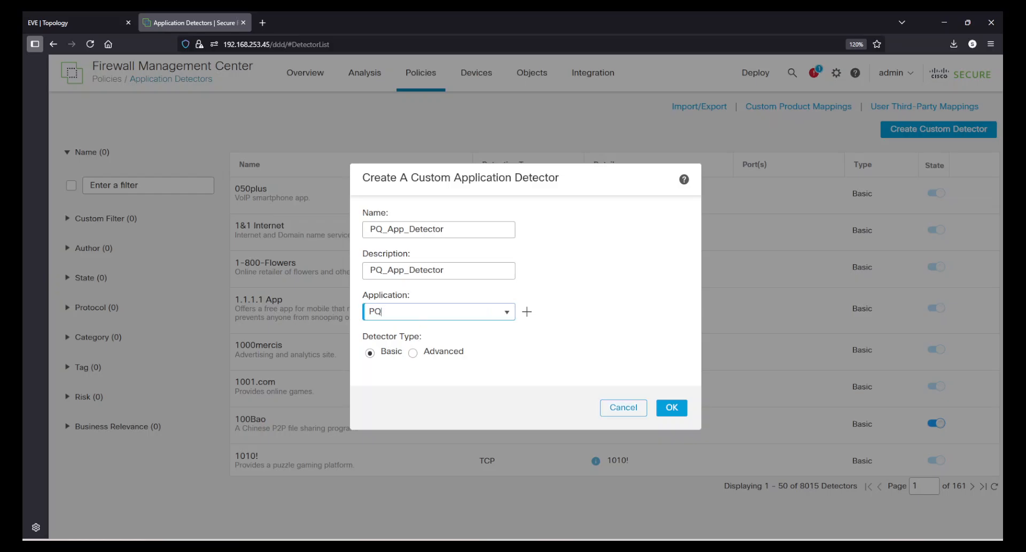
{"action": "left_click", "coordinate": [413, 330]}
{"action": "left_click", "coordinate": [452, 394]}
{"action": "left_click", "coordinate": [671, 408]}
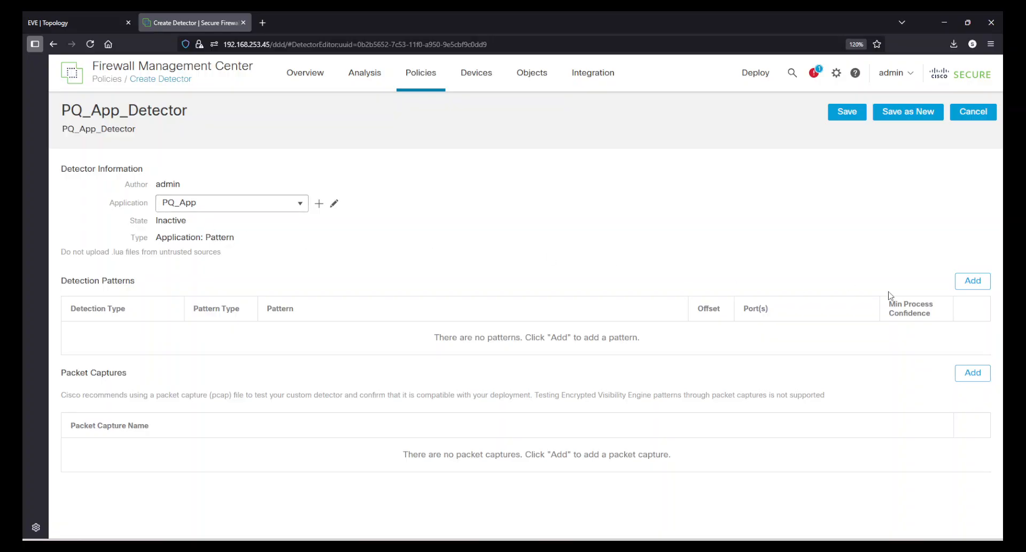
Add a detection pattern to PQ_App_Detector with application HTTP, type URL and pattern string poqrtuiz.net.
{"action": "left_click", "coordinate": [971, 280]}
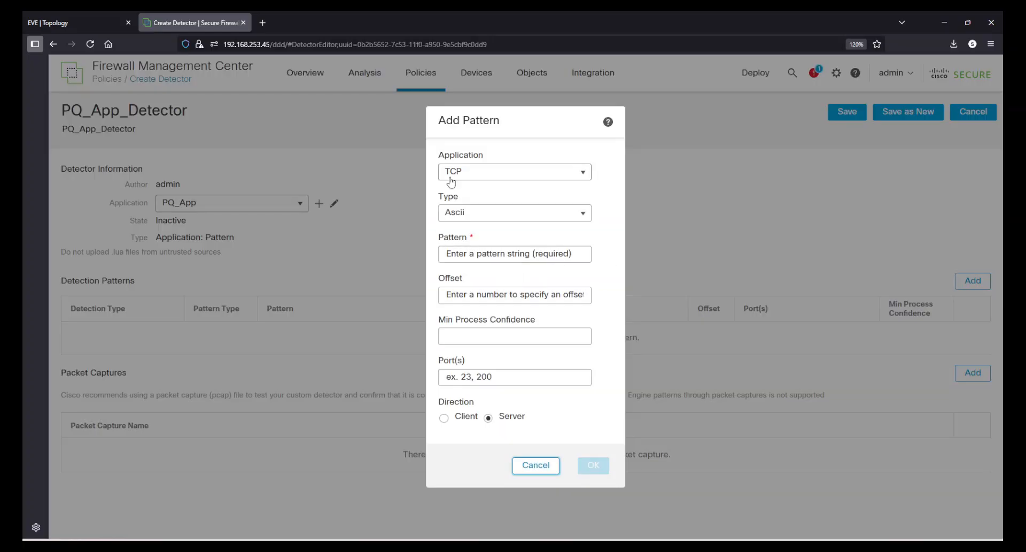
{"action": "left_click", "coordinate": [468, 172]}
{"action": "left_click", "coordinate": [475, 188]}
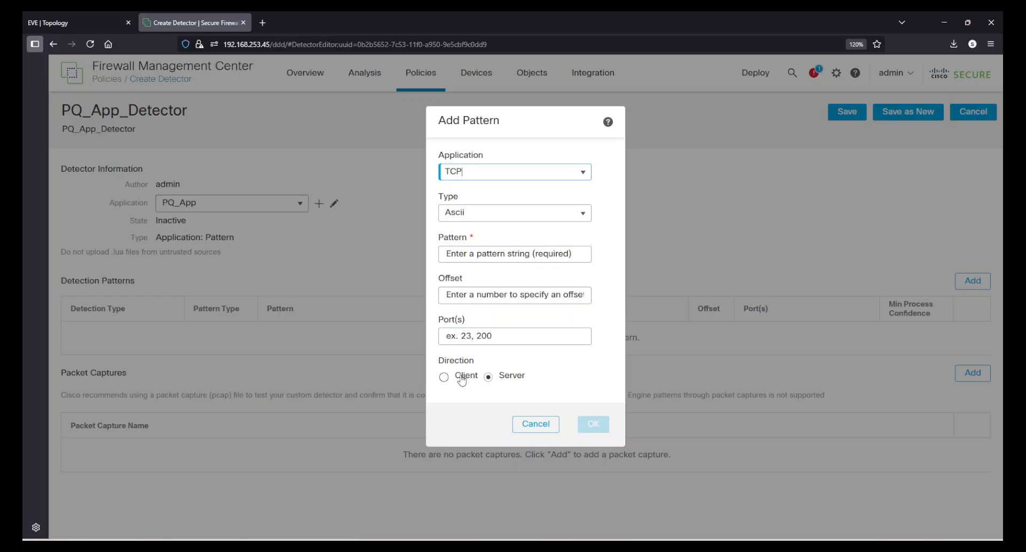
{"action": "left_click", "coordinate": [465, 173]}
{"action": "left_click", "coordinate": [474, 216]}
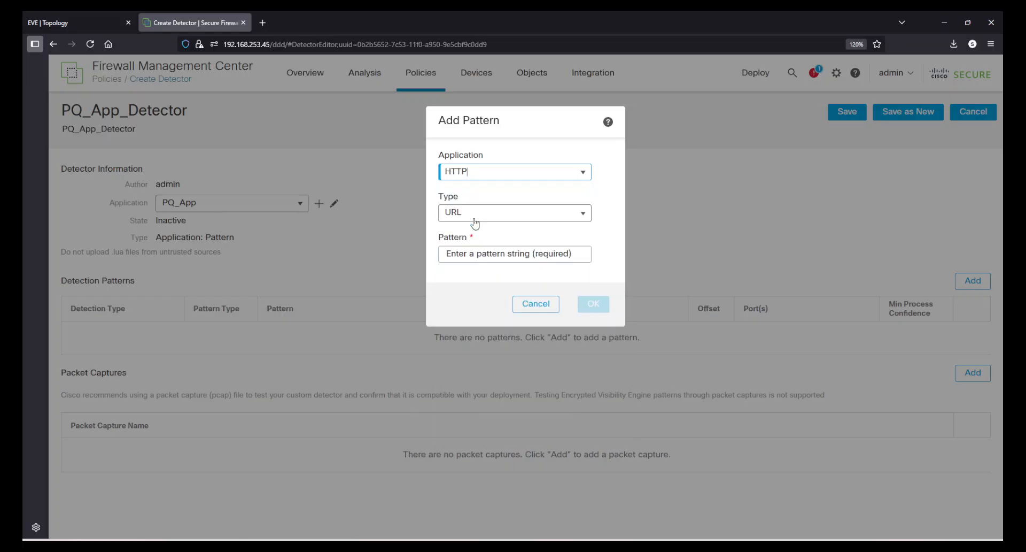
{"action": "left_click", "coordinate": [466, 218]}
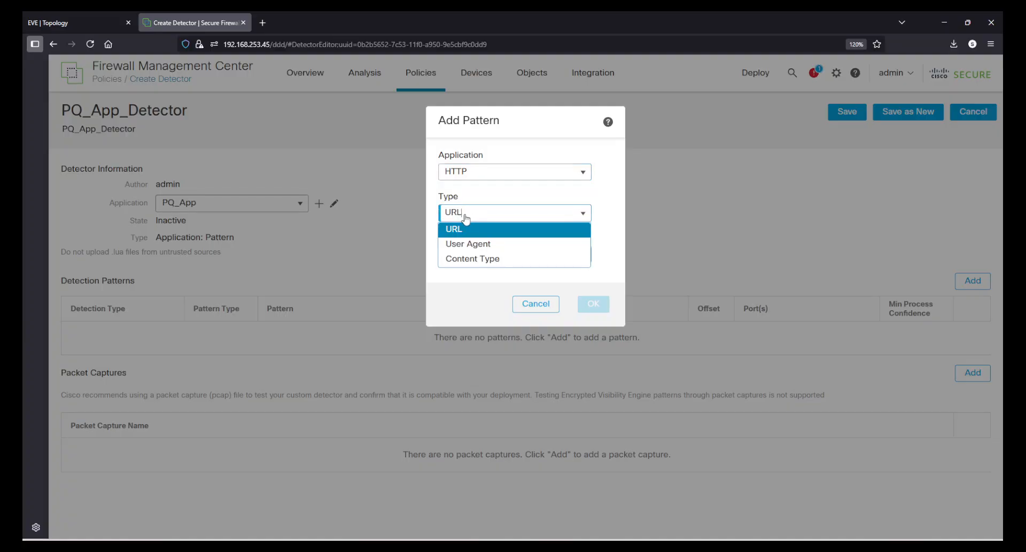
{"action": "left_click", "coordinate": [467, 228]}
{"action": "left_click", "coordinate": [472, 259]}
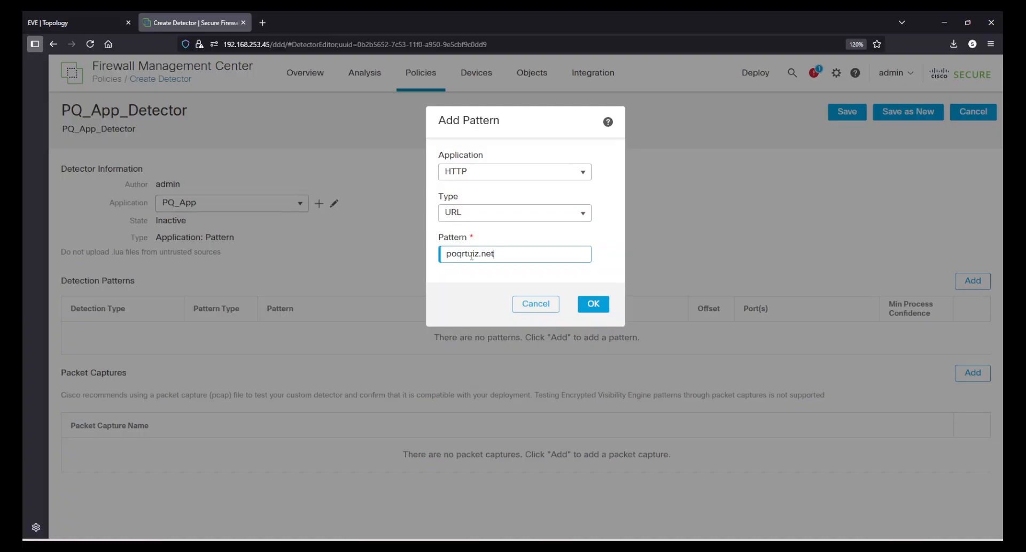
{"action": "left_click", "coordinate": [587, 305]}
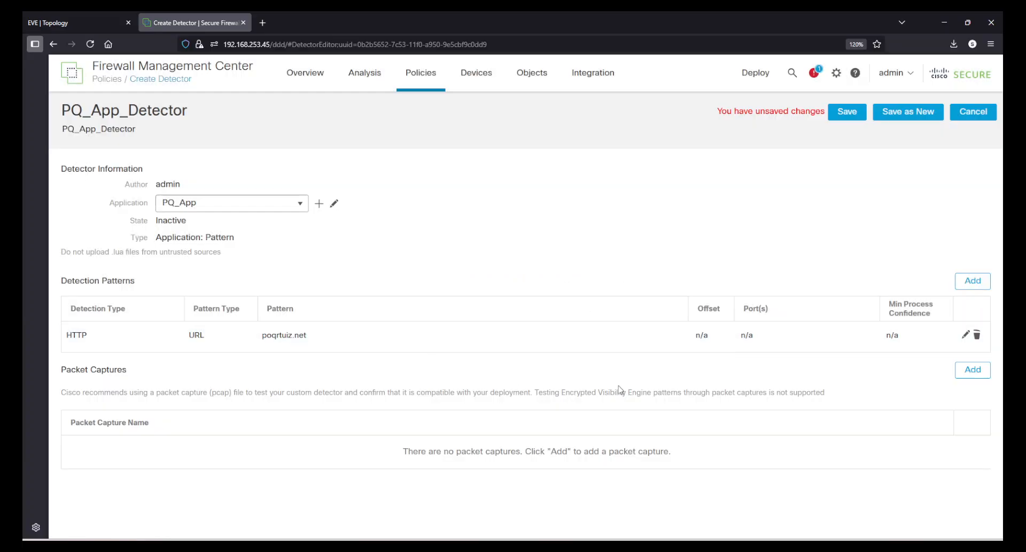
Add the packet capture file p1.pcapng from the Downloads folder to the detector.
{"action": "left_click_drag", "start_coordinate": [95, 369], "coordinate": [292, 369]}
{"action": "left_click", "coordinate": [292, 369]}
{"action": "left_click", "coordinate": [965, 371]}
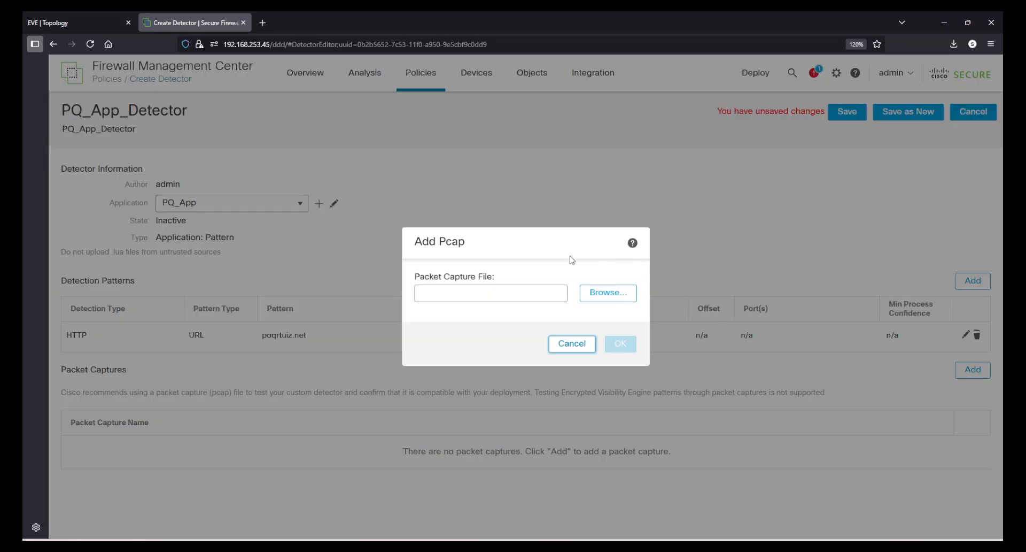
{"action": "left_click", "coordinate": [592, 294]}
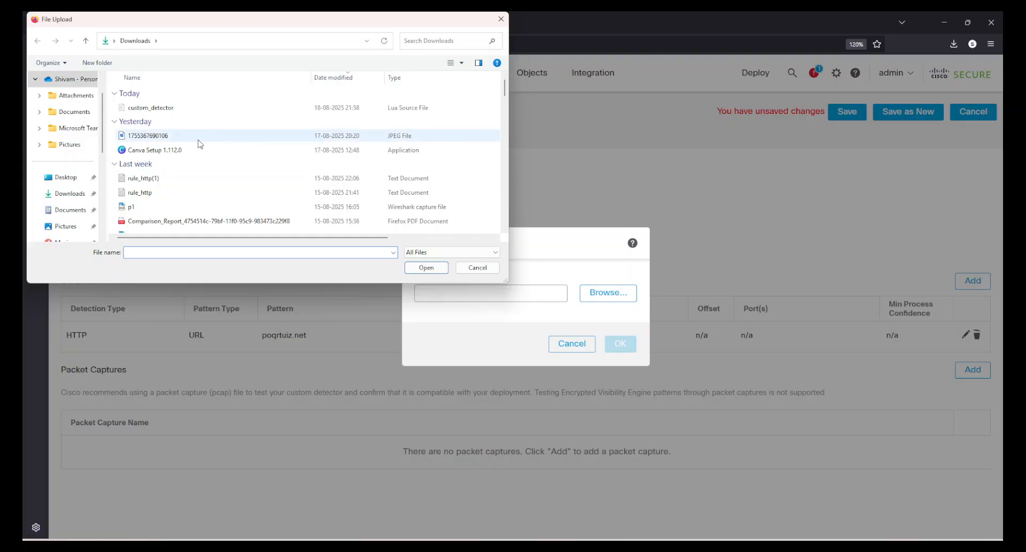
{"action": "double_click", "coordinate": [163, 208]}
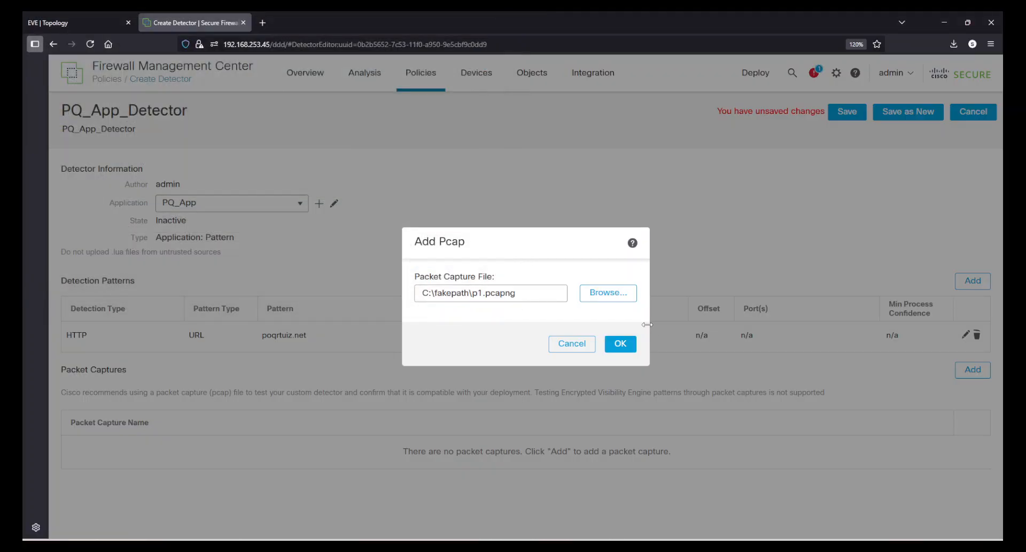
{"action": "left_click", "coordinate": [620, 343]}
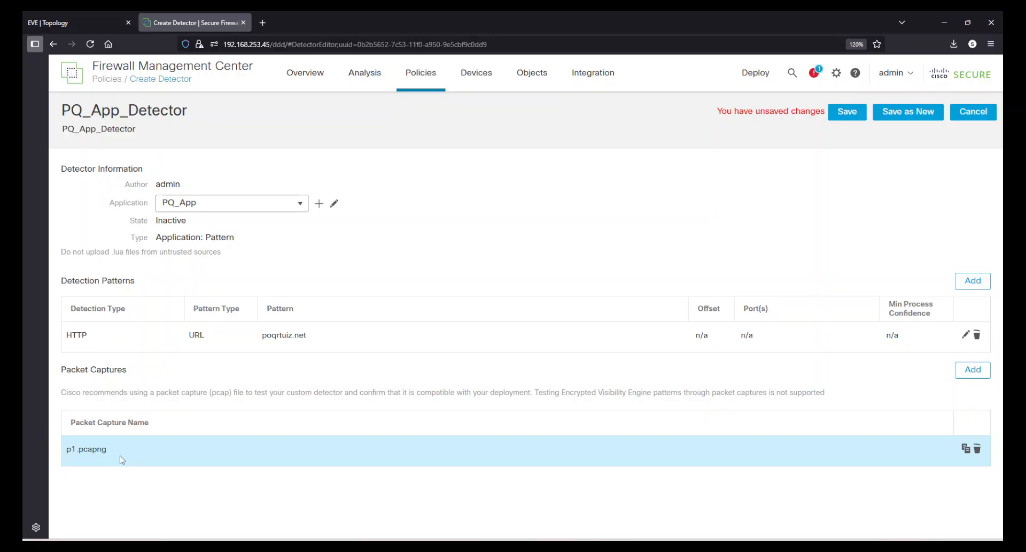
Test the detector against the p1.pcapng packet capture, read the resulting message and dismiss it.
{"action": "left_click", "coordinate": [966, 448]}
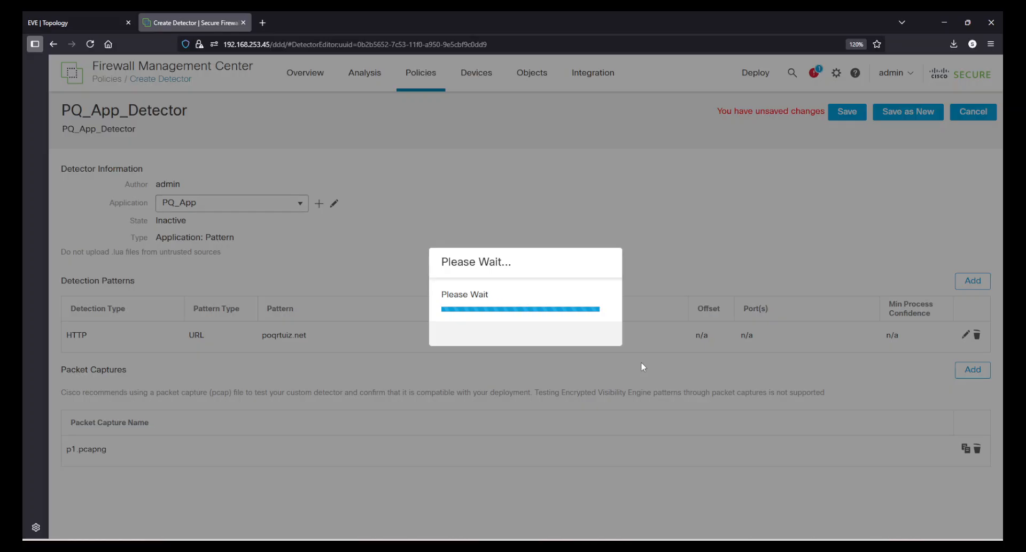
{"action": "left_click_drag", "start_coordinate": [490, 291], "coordinate": [600, 289]}
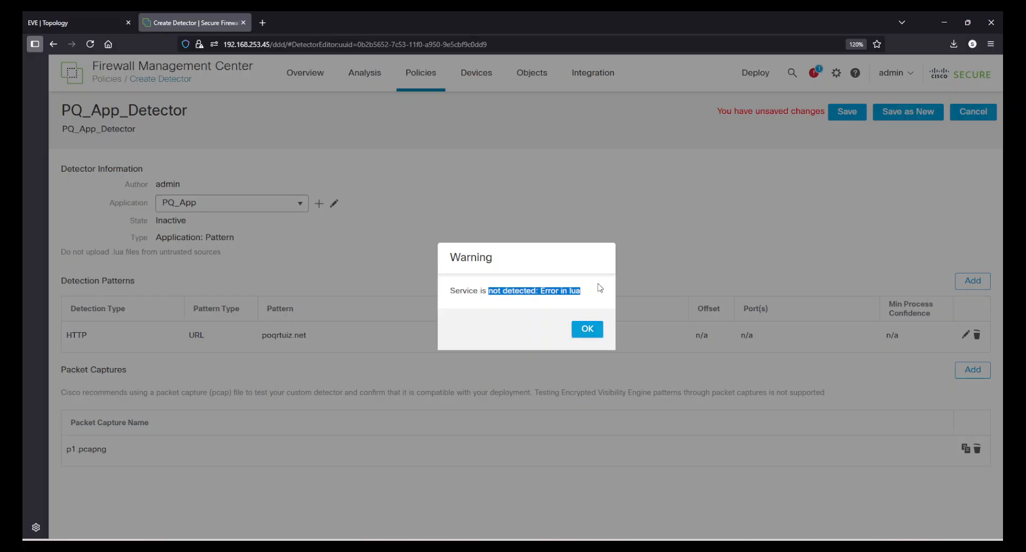
{"action": "left_click", "coordinate": [592, 297]}
{"action": "left_click", "coordinate": [587, 329]}
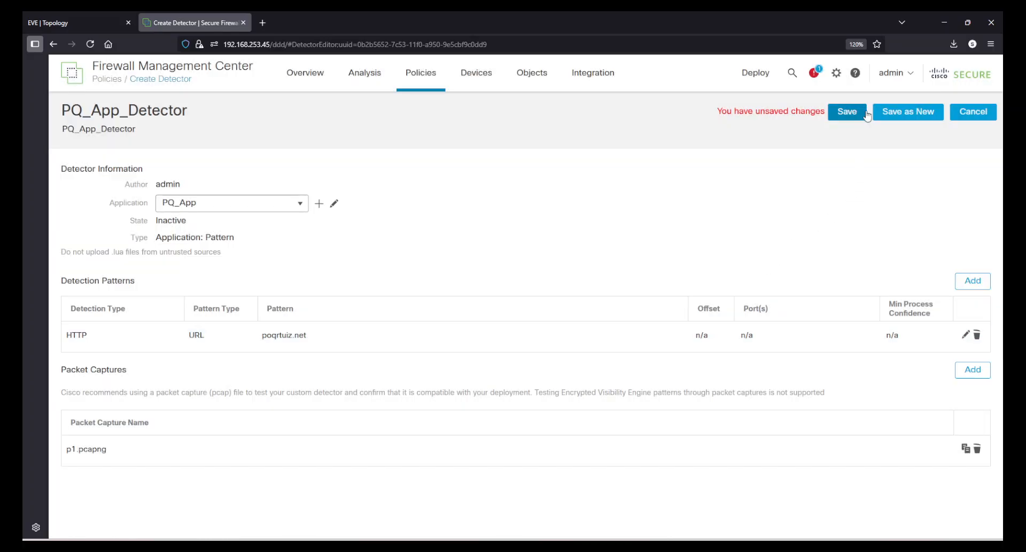
Save PQ_App_Detector and filter the application detectors list by the name PQ.
{"action": "left_click", "coordinate": [849, 112]}
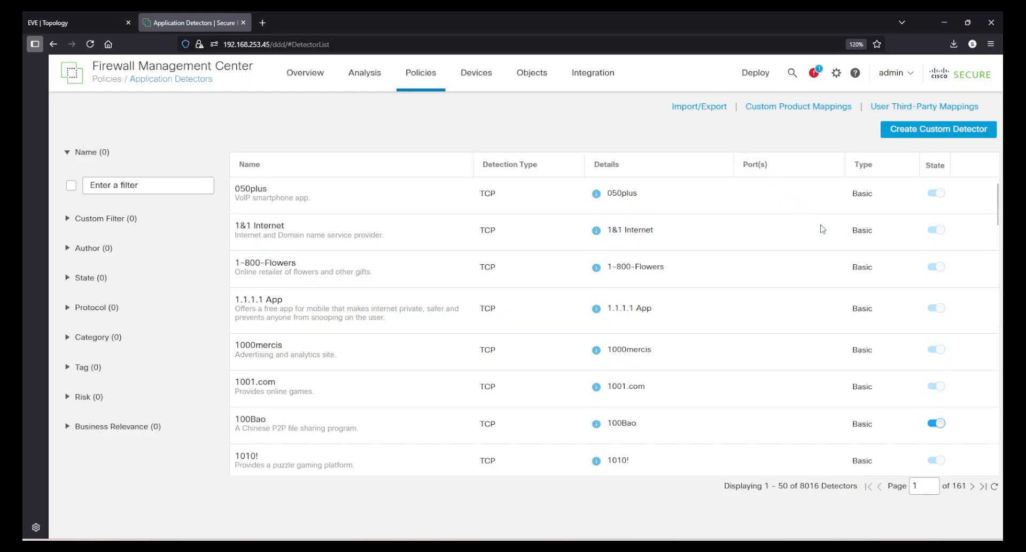
{"action": "left_click", "coordinate": [136, 184]}
{"action": "type", "text": "PQ"}
{"action": "key", "text": "Return"}
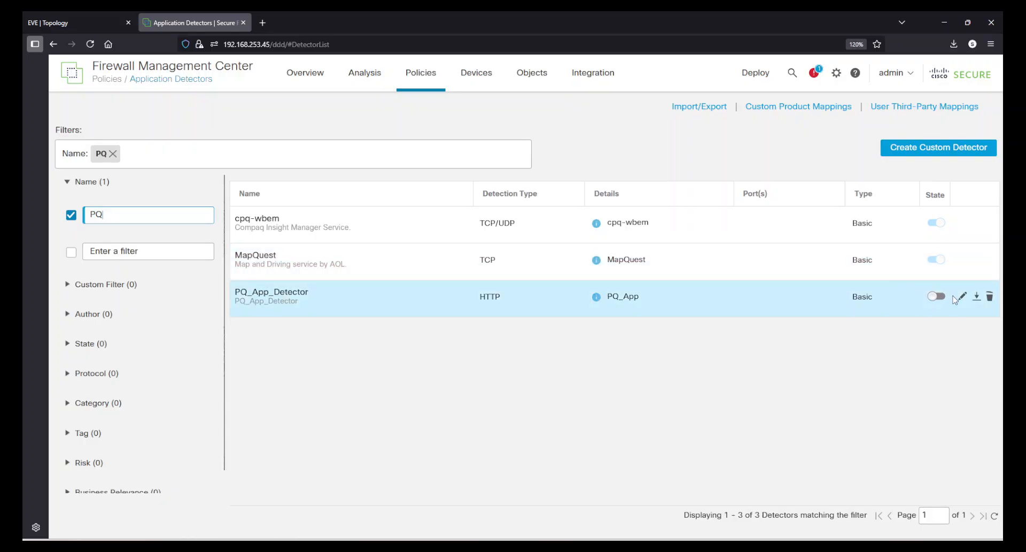
Open PQ_App_Detector for editing, retest it against the p1.pcapng packet capture and dismiss the result.
{"action": "left_click", "coordinate": [962, 296]}
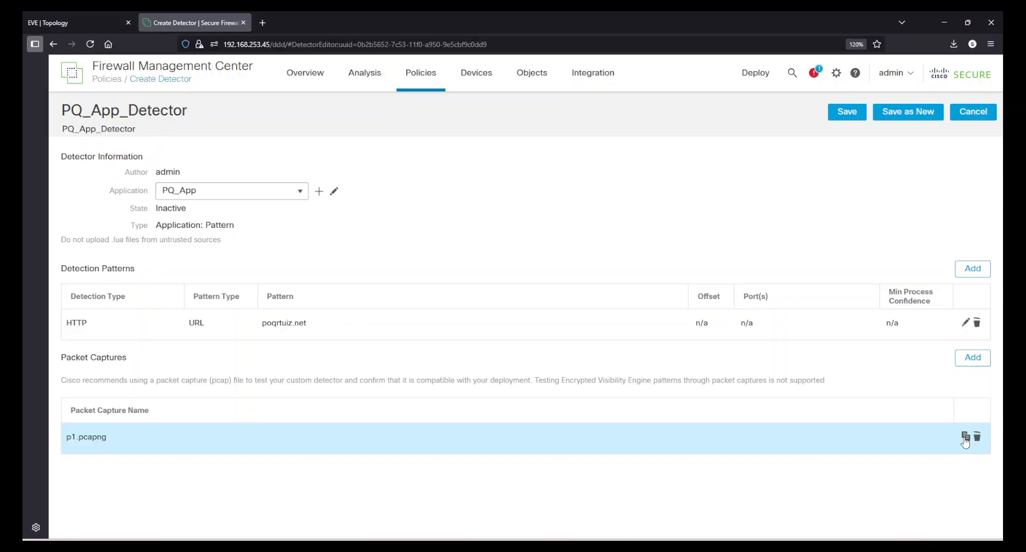
{"action": "left_click", "coordinate": [965, 437]}
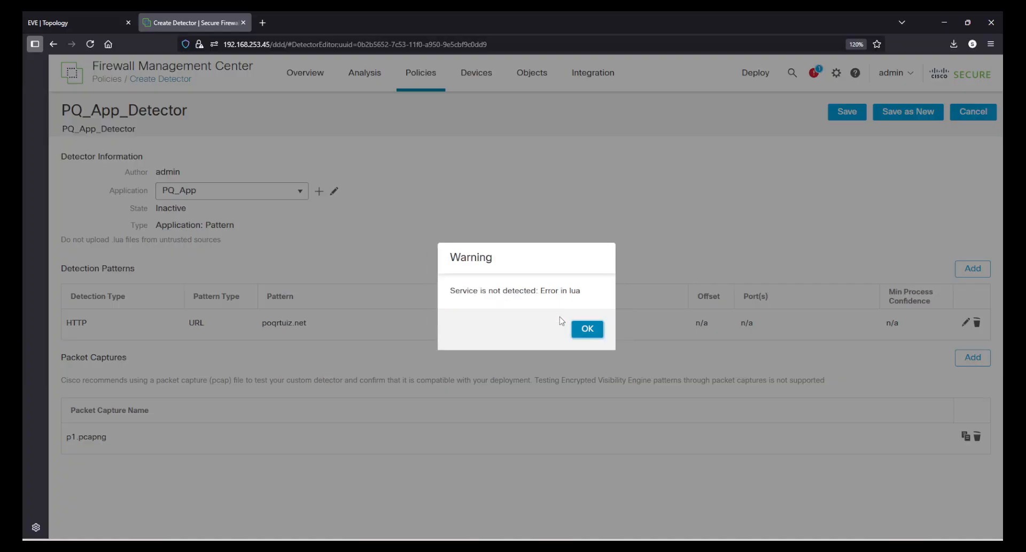
{"action": "left_click", "coordinate": [585, 329]}
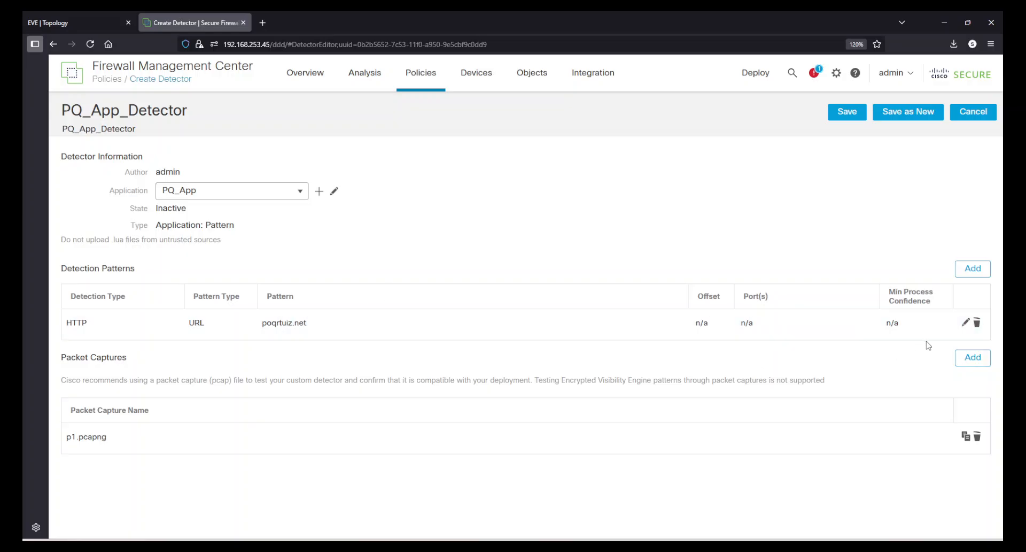
Correct the HTTP URL detection pattern of PQ_App_Detector to portquiz.net and save the detector.
{"action": "left_click", "coordinate": [965, 322]}
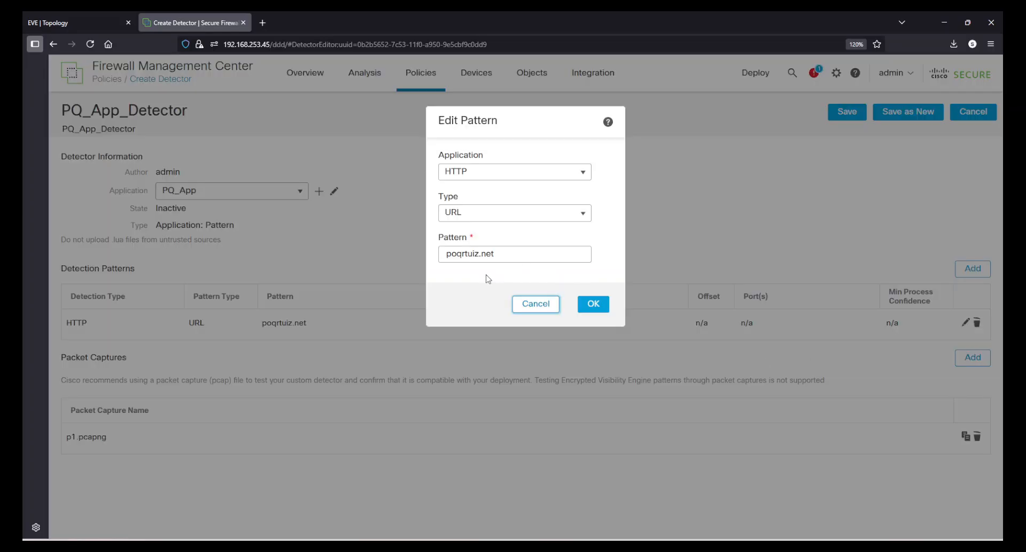
{"action": "left_click", "coordinate": [462, 253]}
{"action": "key", "text": "BackSpace"}
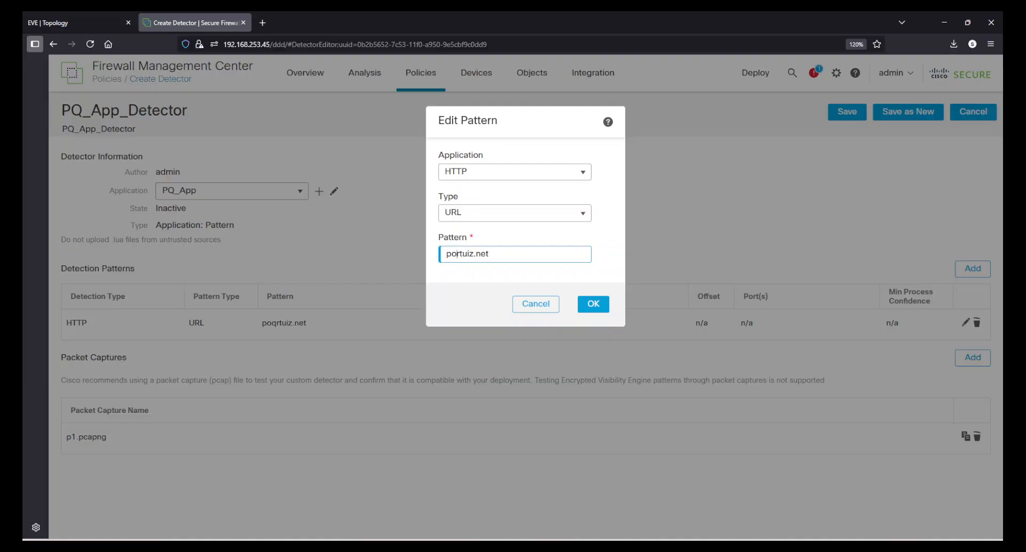
{"action": "type", "text": "q"}
{"action": "left_click", "coordinate": [593, 303]}
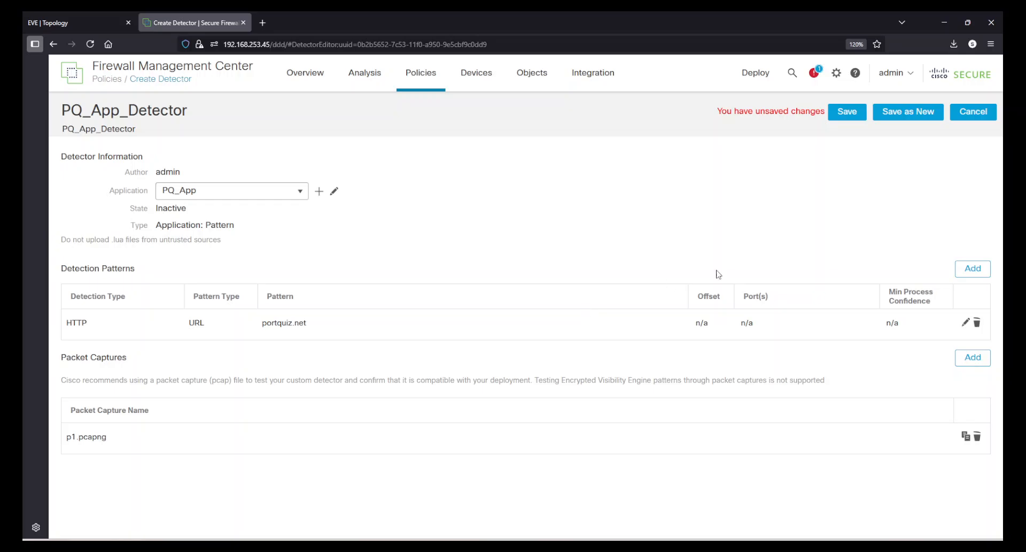
{"action": "left_click", "coordinate": [837, 111]}
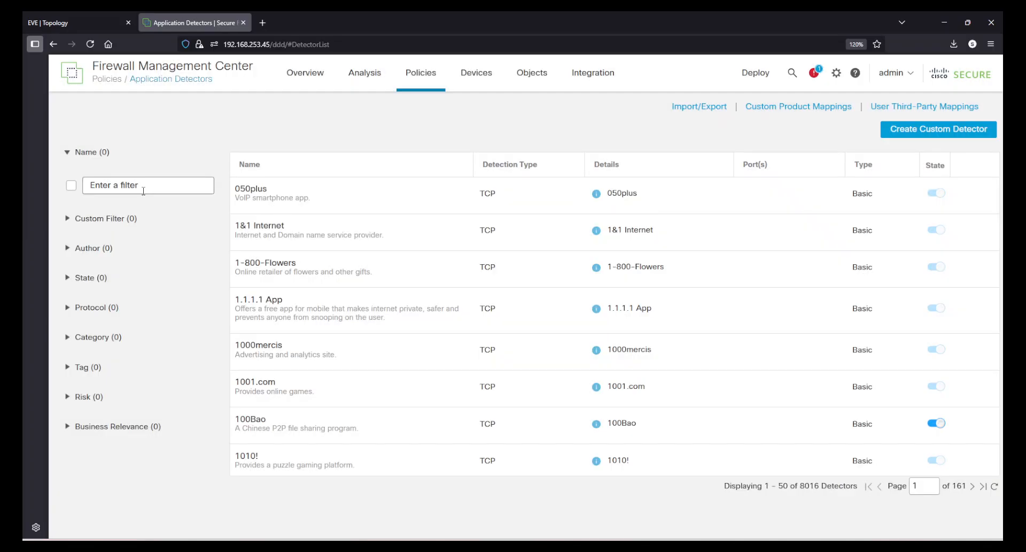
Find PQ_App_Detector by filtering names with PQ, reopen it and test it against p1.pcapng.
{"action": "left_click", "coordinate": [146, 187]}
{"action": "type", "text": "PQ"}
{"action": "key", "text": "Return"}
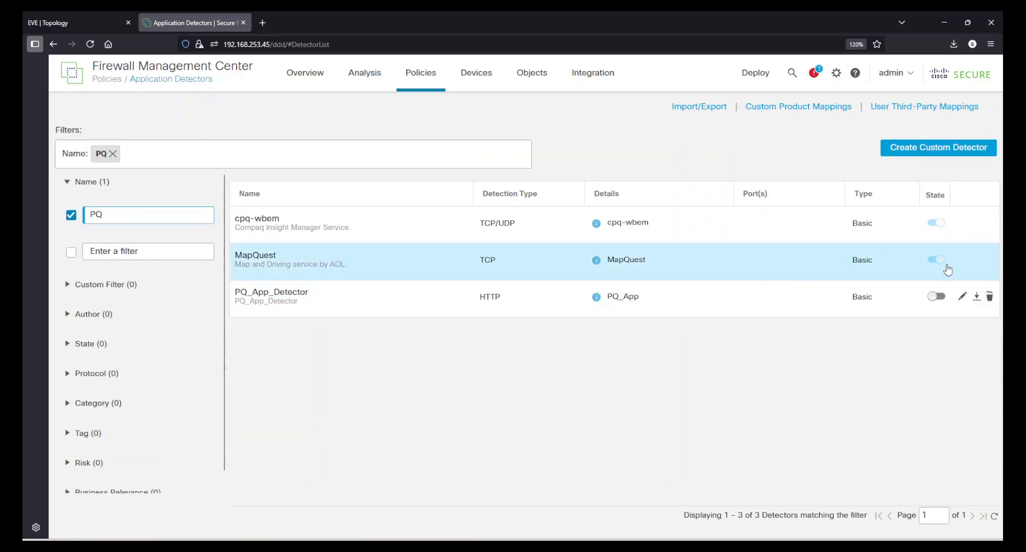
{"action": "left_click", "coordinate": [962, 296]}
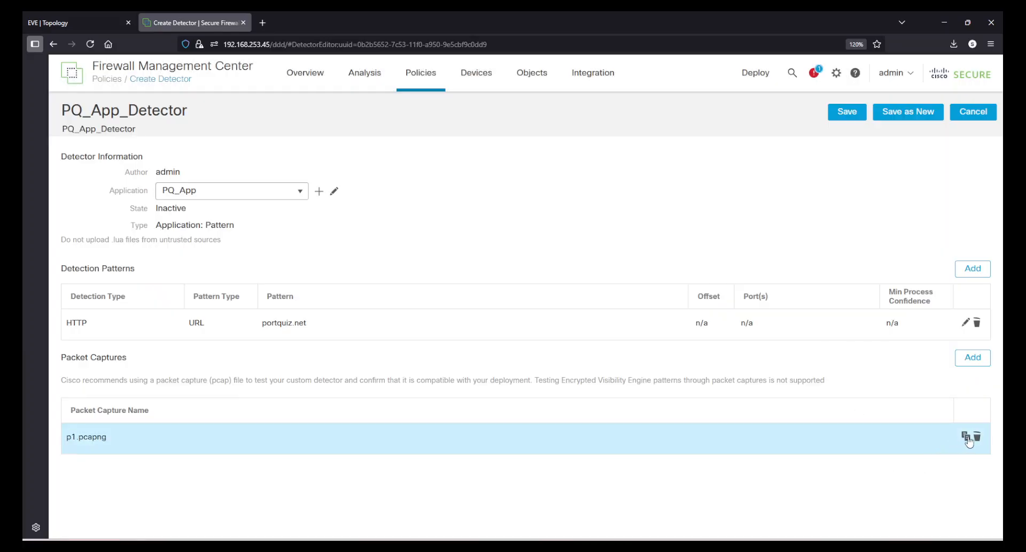
{"action": "left_click", "coordinate": [967, 438]}
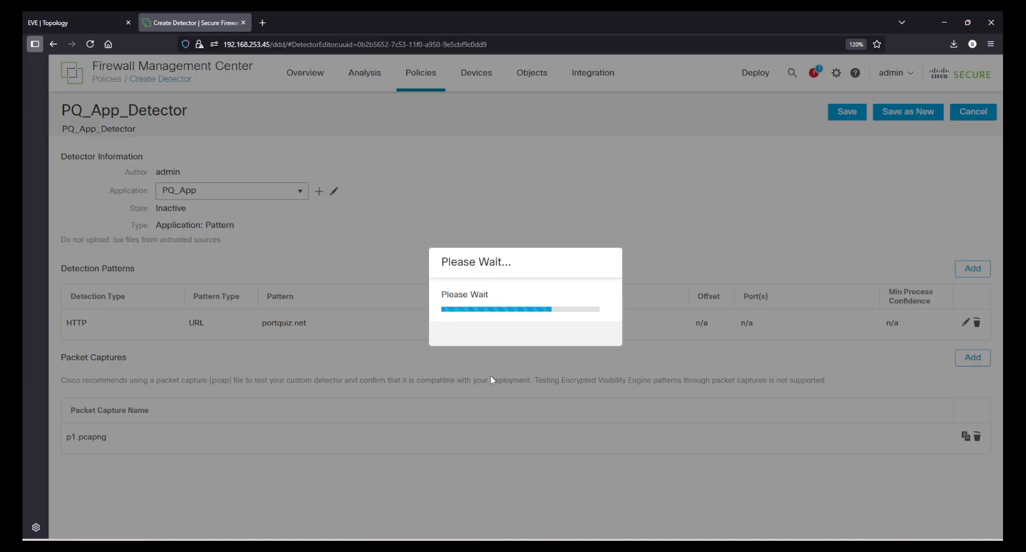
{"action": "left_click_drag", "start_coordinate": [473, 290], "coordinate": [534, 299]}
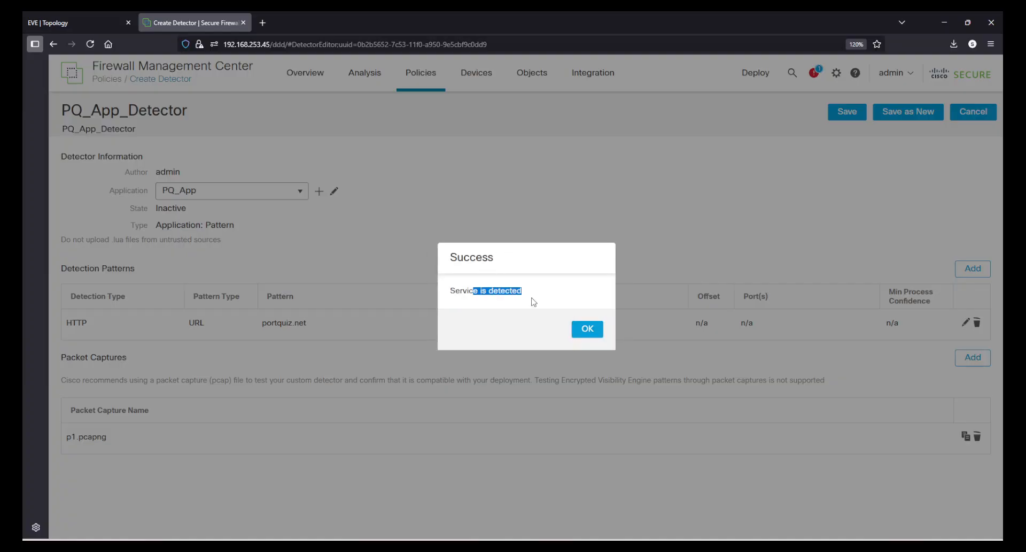
{"action": "left_click", "coordinate": [587, 329]}
Save PQ_App_Detector again and filter the application detectors list by the name PQ.
{"action": "left_click", "coordinate": [854, 111]}
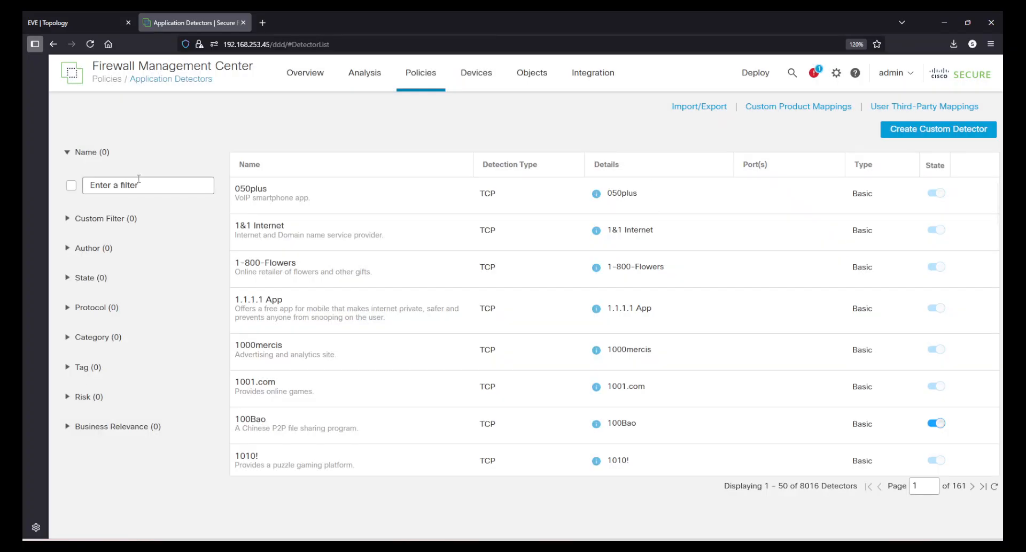
{"action": "left_click", "coordinate": [139, 179]}
{"action": "type", "text": "PQ"}
{"action": "key", "text": "Return"}
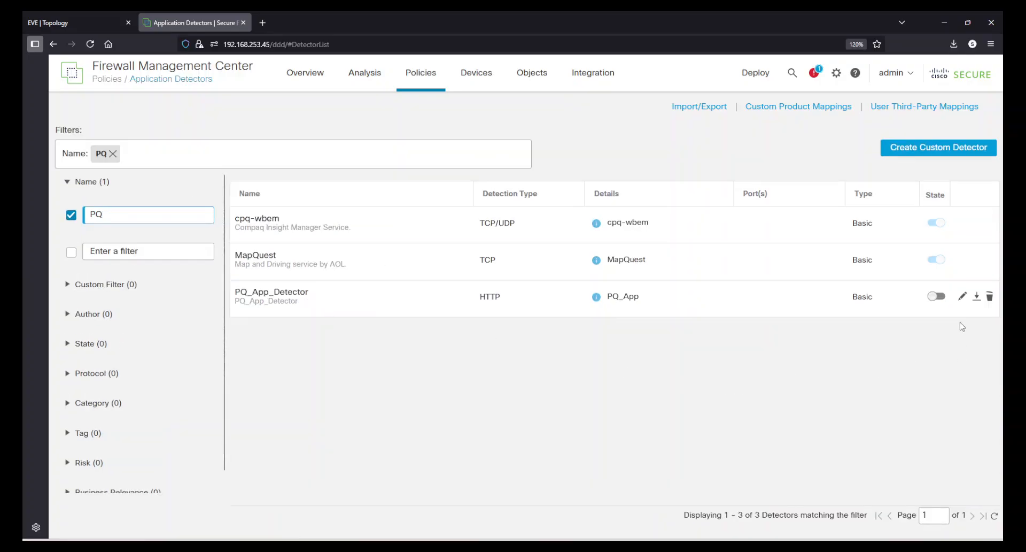
Activate PQ_App_Detector in the detectors list and confirm the activation.
{"action": "left_click", "coordinate": [937, 296]}
{"action": "left_click", "coordinate": [632, 405]}
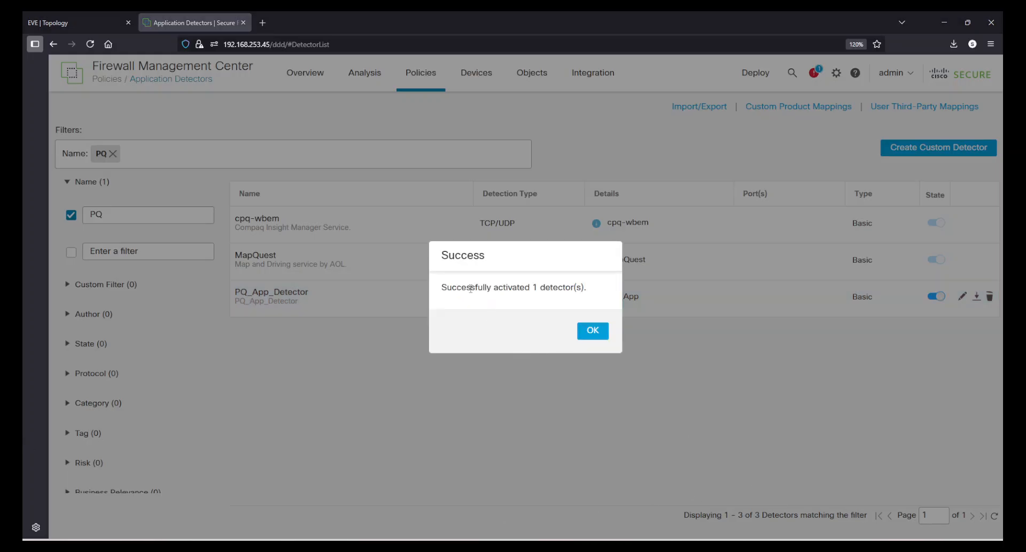
{"action": "left_click_drag", "start_coordinate": [470, 288], "coordinate": [582, 288]}
{"action": "left_click", "coordinate": [579, 309]}
{"action": "left_click", "coordinate": [593, 330]}
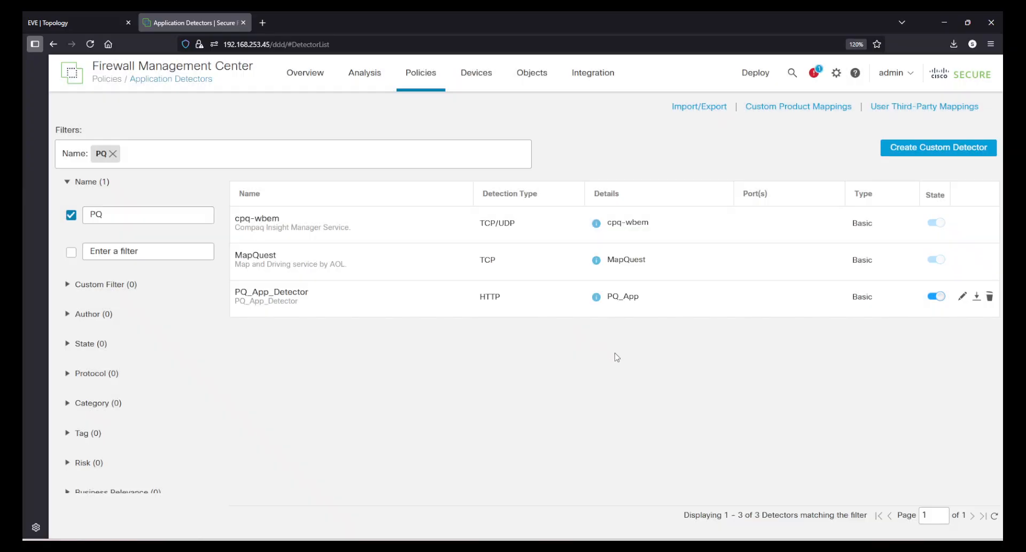
Edit the LAN_Internet_Basic_Services_Allow rule of FTDvR_Access_Policy and remove HTTP from its selected applications.
{"action": "mouse_move", "coordinate": [422, 84]}
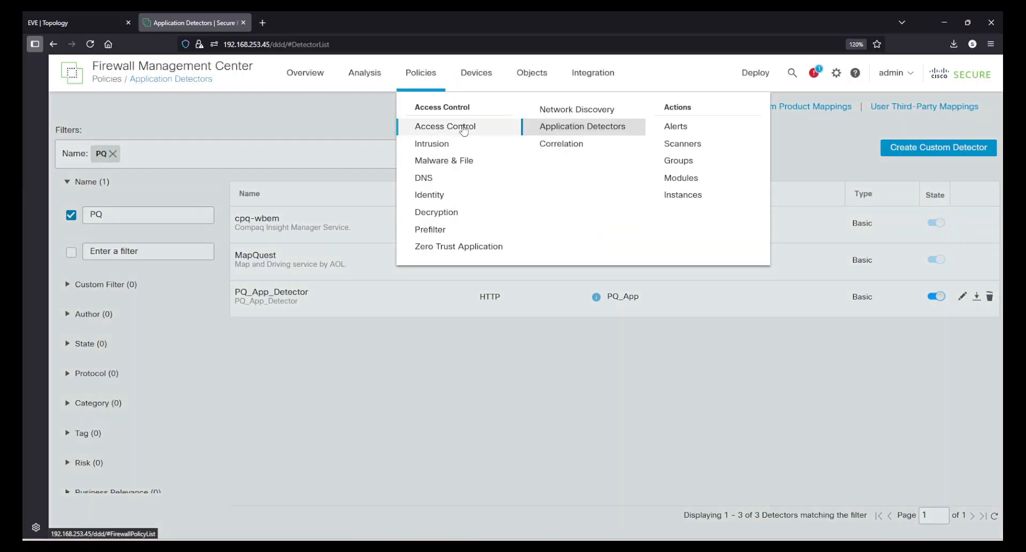
{"action": "left_click", "coordinate": [464, 130]}
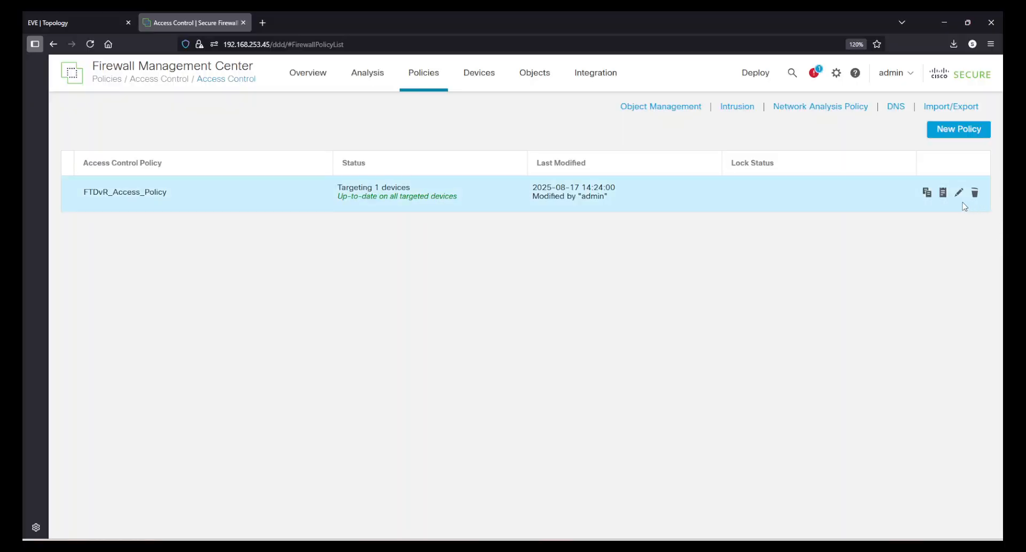
{"action": "left_click", "coordinate": [958, 192]}
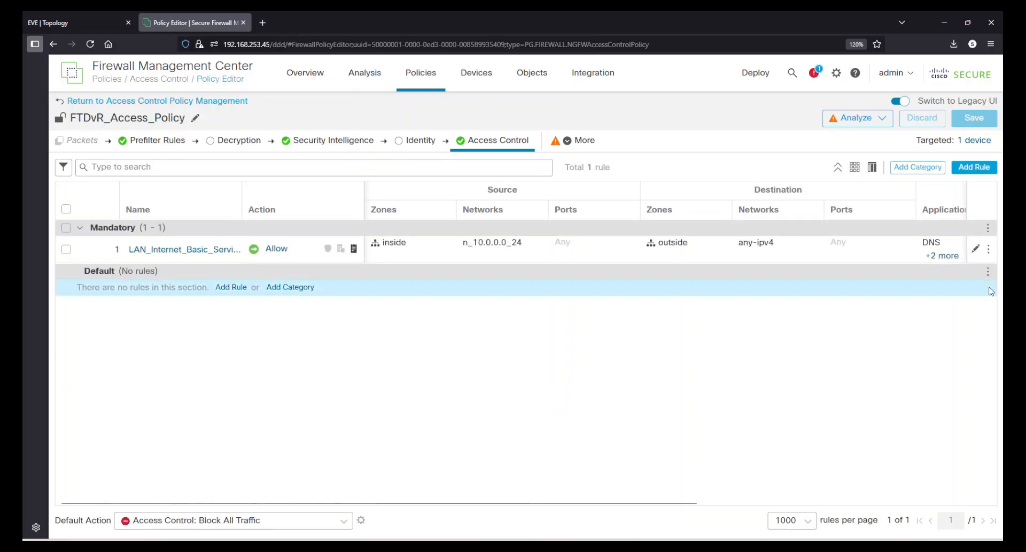
{"action": "left_click", "coordinate": [975, 248]}
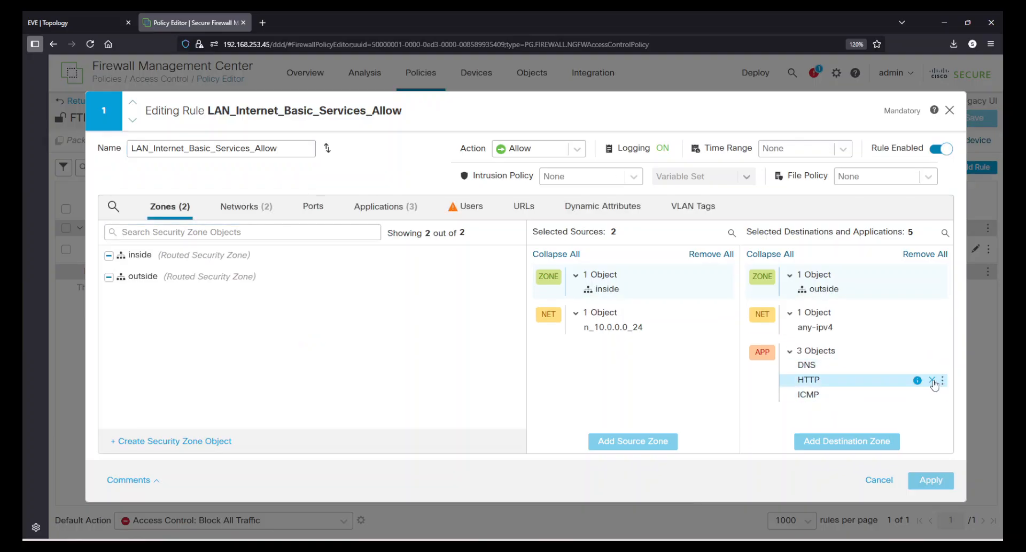
{"action": "left_click", "coordinate": [932, 380]}
Find the PQ_App application by searching for PQ, add it to the rule and apply the rule changes.
{"action": "left_click", "coordinate": [375, 208]}
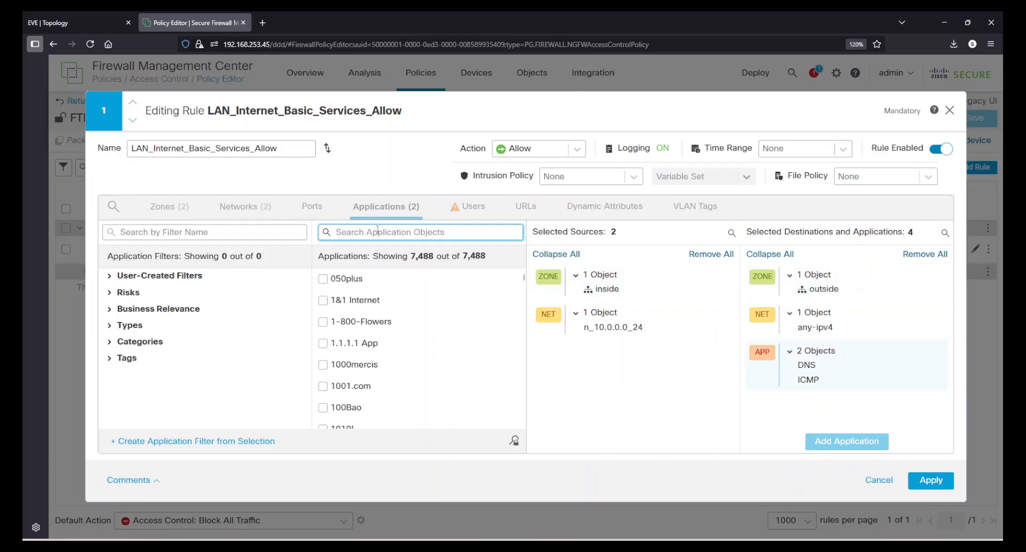
{"action": "left_click", "coordinate": [377, 231]}
{"action": "type", "text": "PQ"}
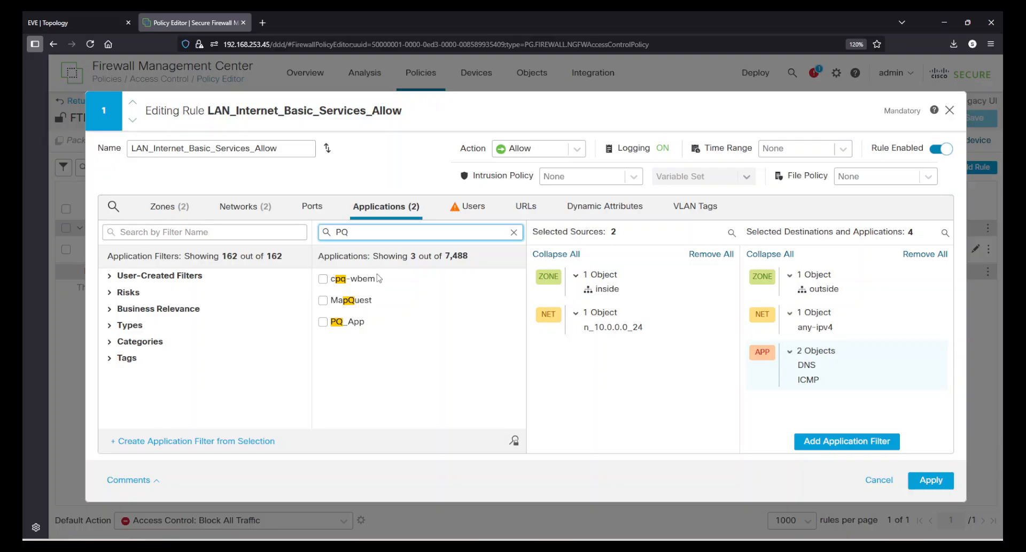
{"action": "left_click", "coordinate": [356, 326]}
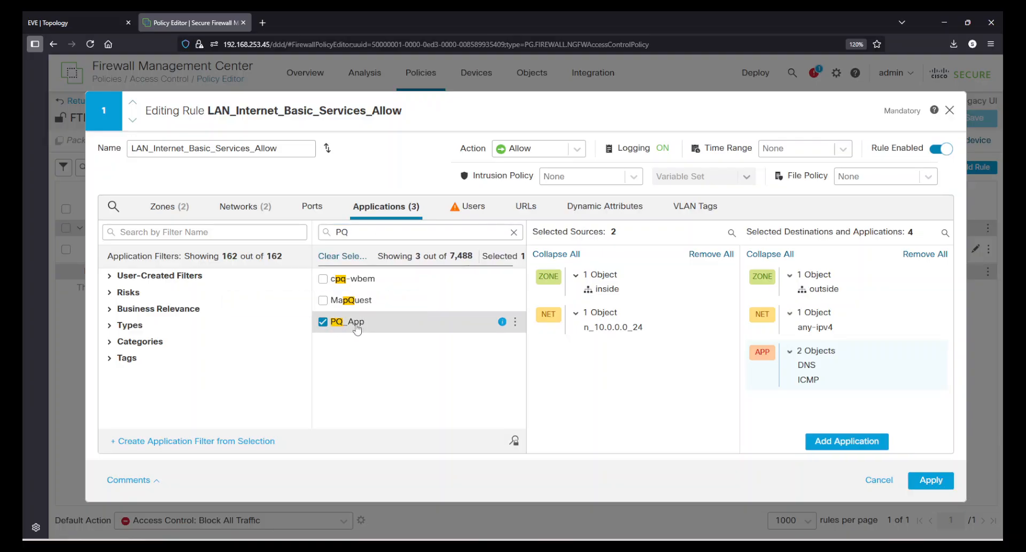
{"action": "mouse_move", "coordinate": [358, 329]}
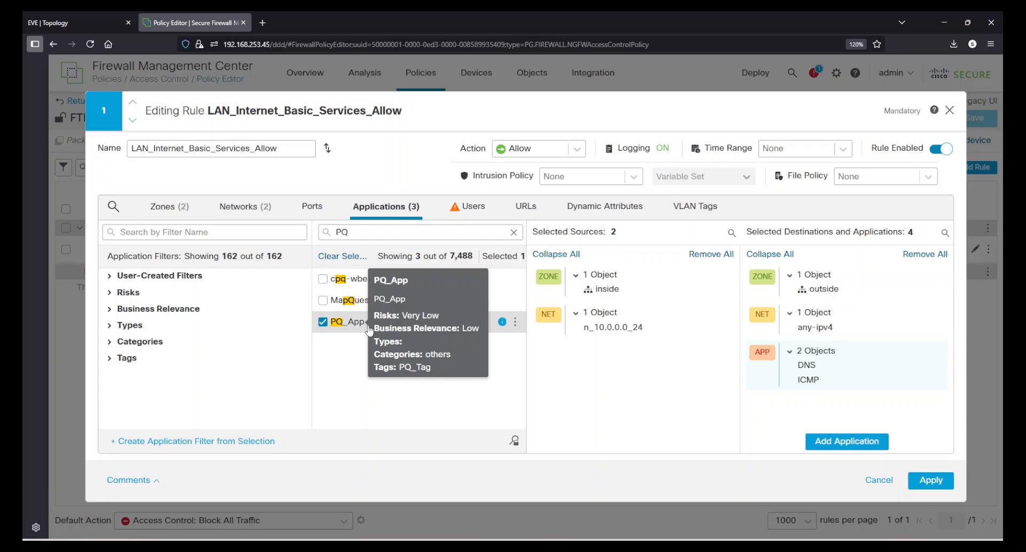
{"action": "left_click", "coordinate": [839, 441]}
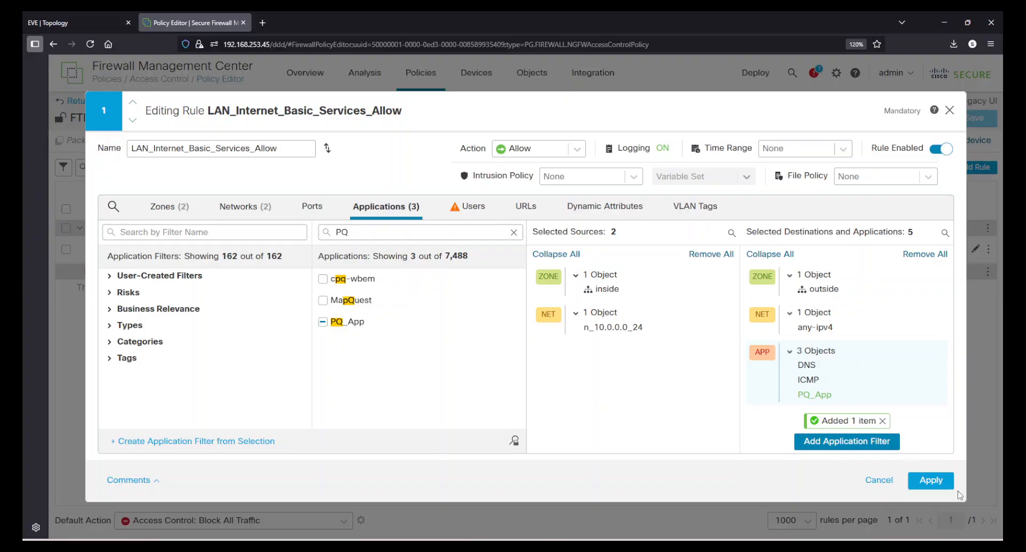
{"action": "left_click", "coordinate": [939, 481]}
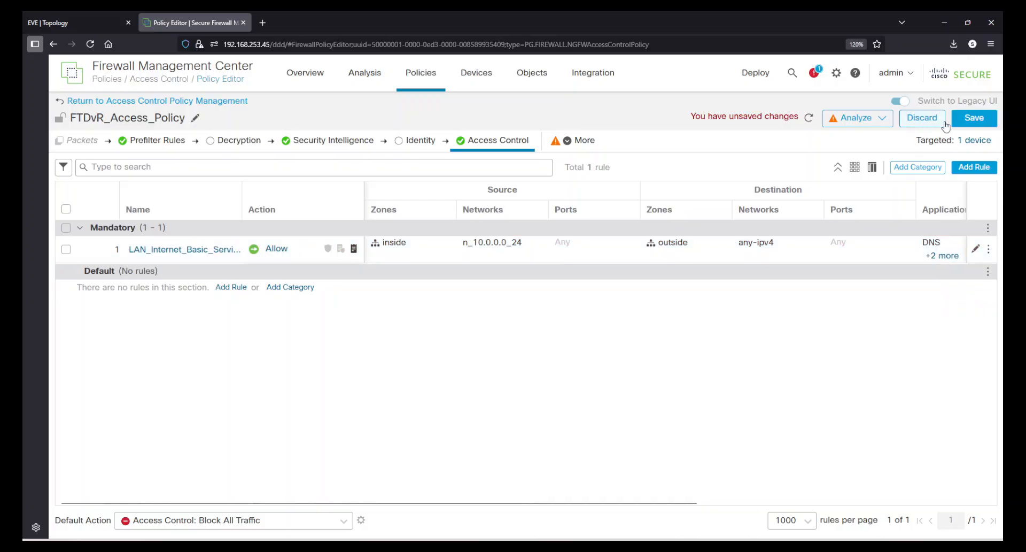
Save FTDvR_Access_Policy, deploy the pending changes to the FTDvR device and check the deployment status.
{"action": "left_click", "coordinate": [965, 124]}
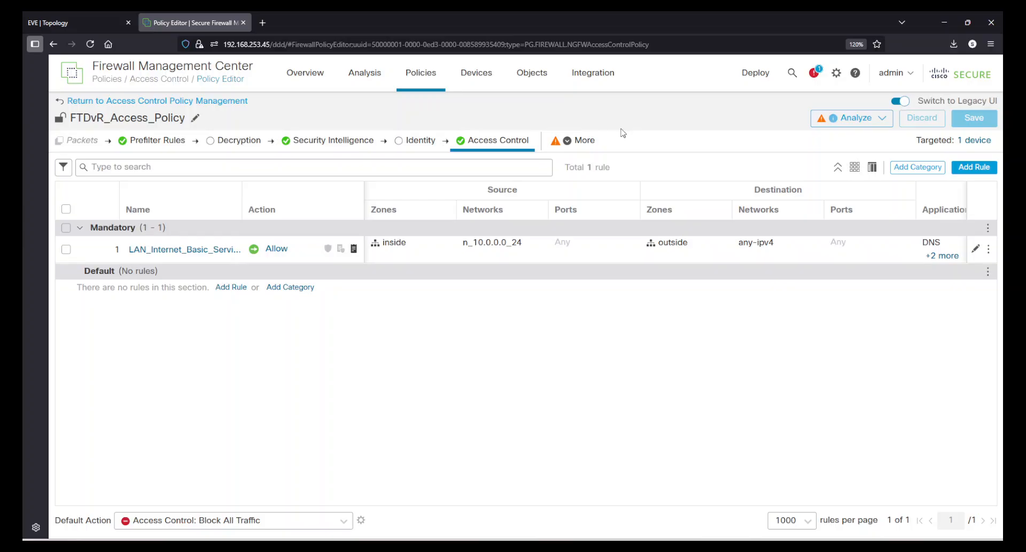
{"action": "left_click", "coordinate": [748, 75]}
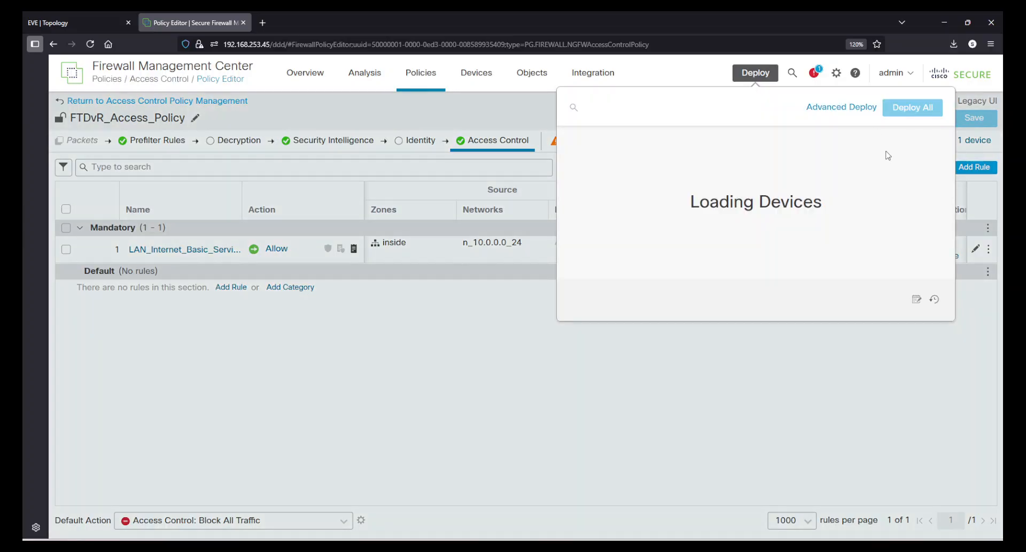
{"action": "left_click", "coordinate": [825, 139]}
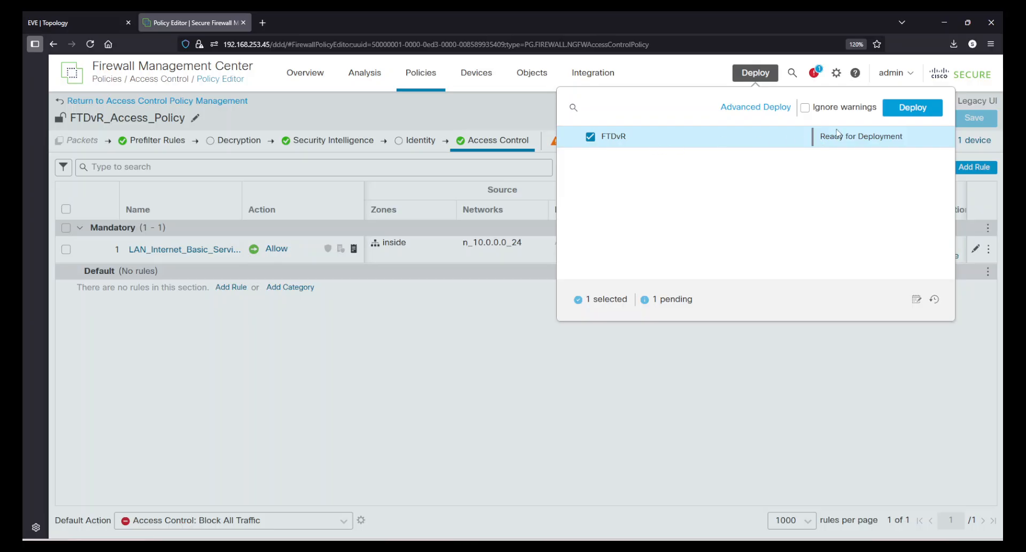
{"action": "left_click", "coordinate": [912, 107]}
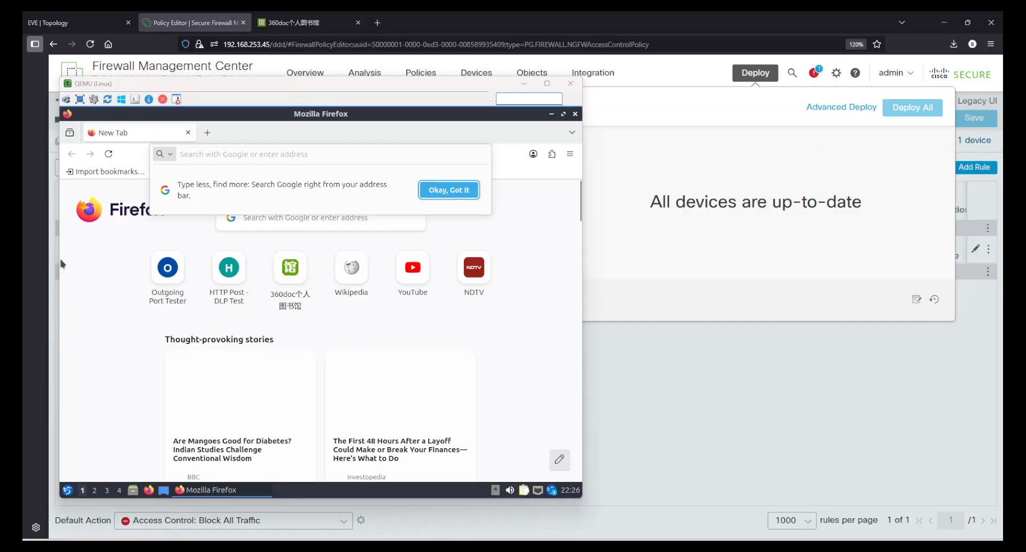
{"action": "left_click", "coordinate": [662, 202]}
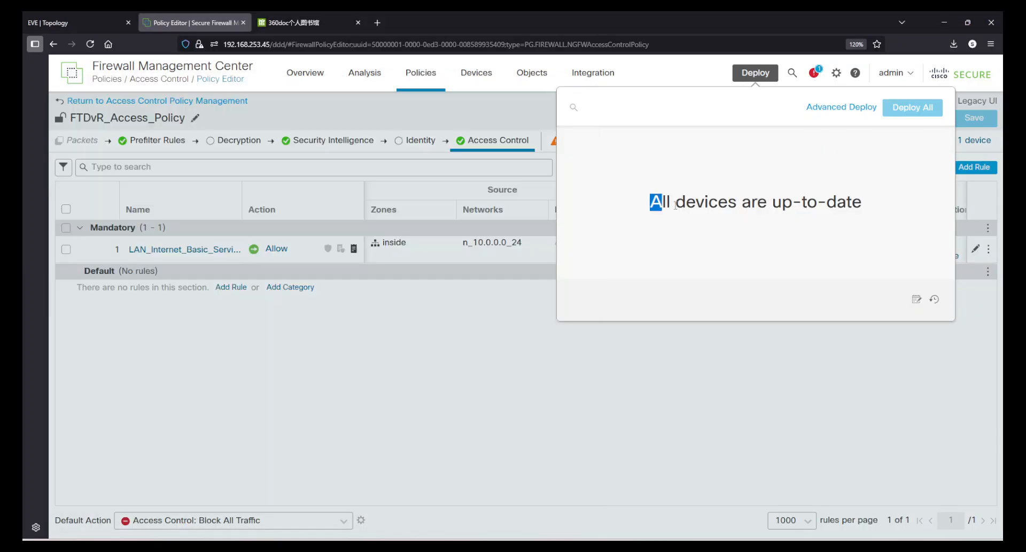
{"action": "left_click_drag", "start_coordinate": [661, 202], "coordinate": [887, 223]}
{"action": "left_click", "coordinate": [667, 391]}
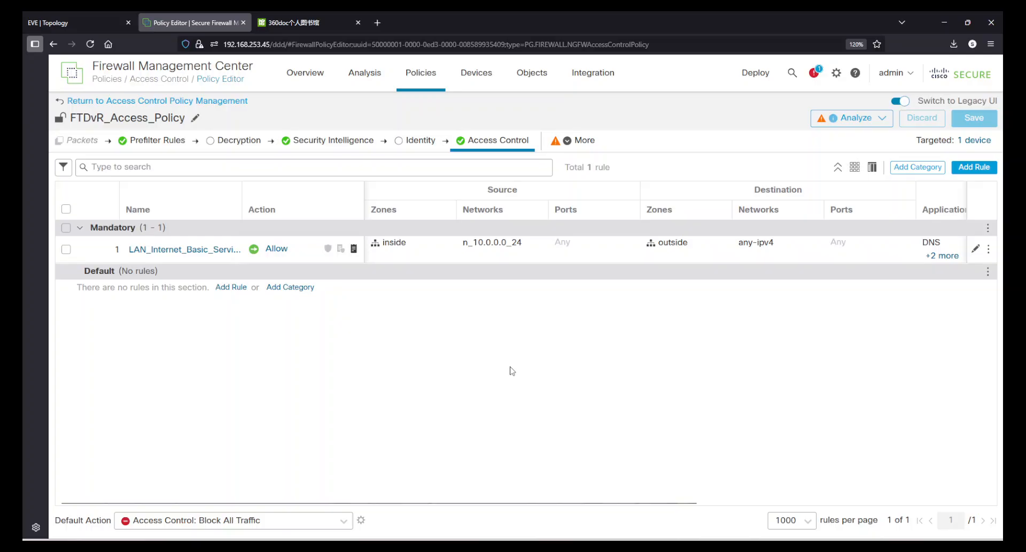
Check the address of the 360doc.com page and return to the FTDvR_Access_Policy editor.
{"action": "left_click", "coordinate": [313, 21]}
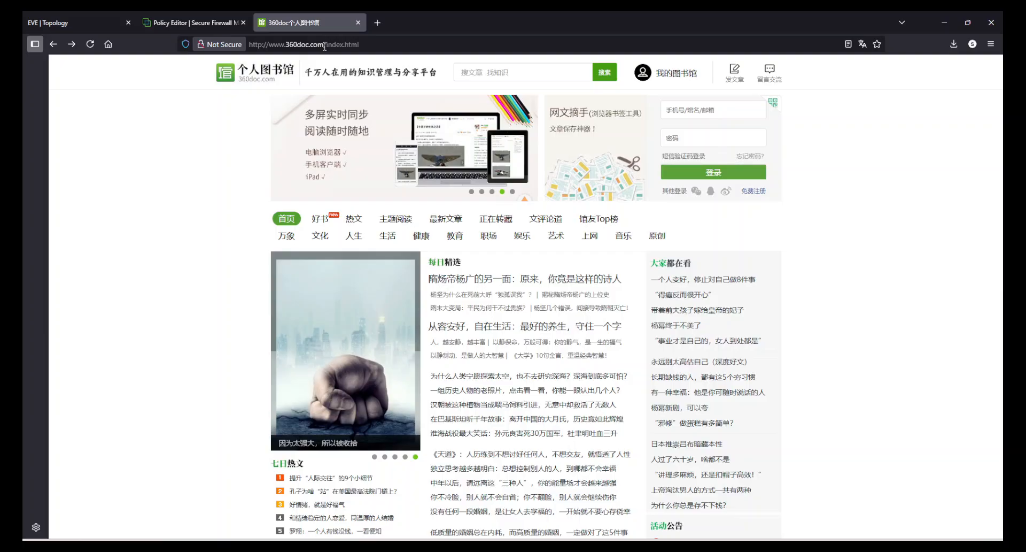
{"action": "left_click_drag", "start_coordinate": [324, 45], "coordinate": [255, 39]}
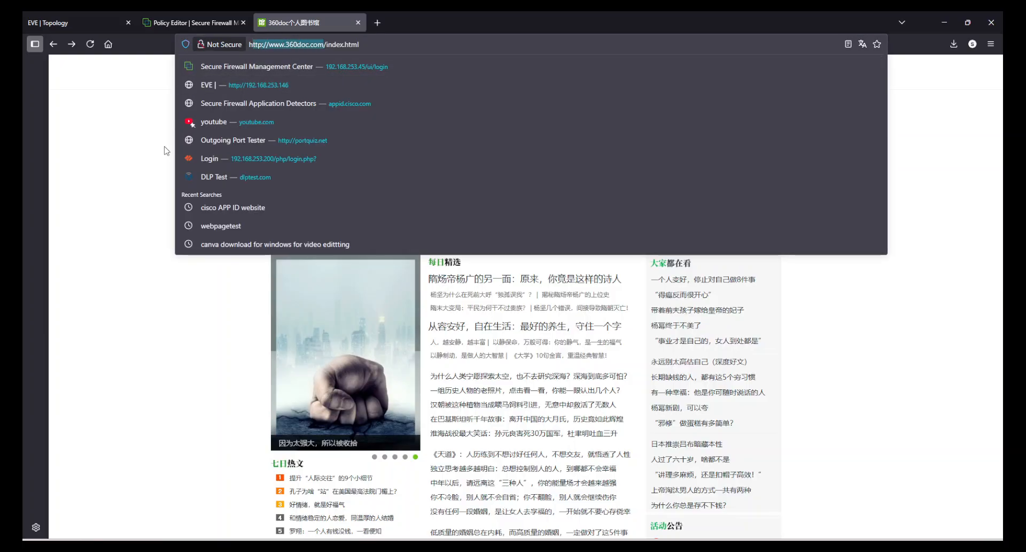
{"action": "left_click", "coordinate": [87, 158]}
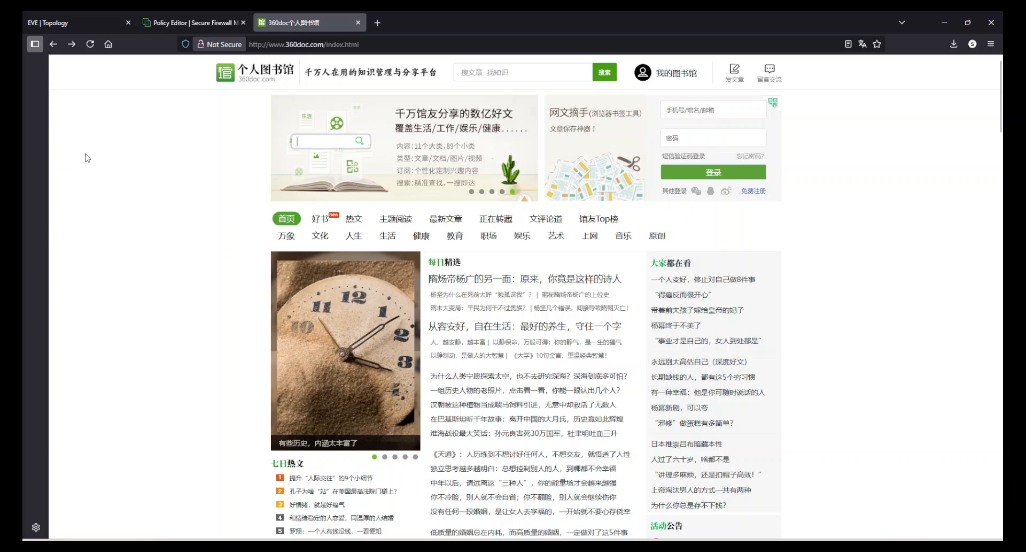
{"action": "left_click", "coordinate": [176, 16]}
{"action": "left_click", "coordinate": [837, 545]}
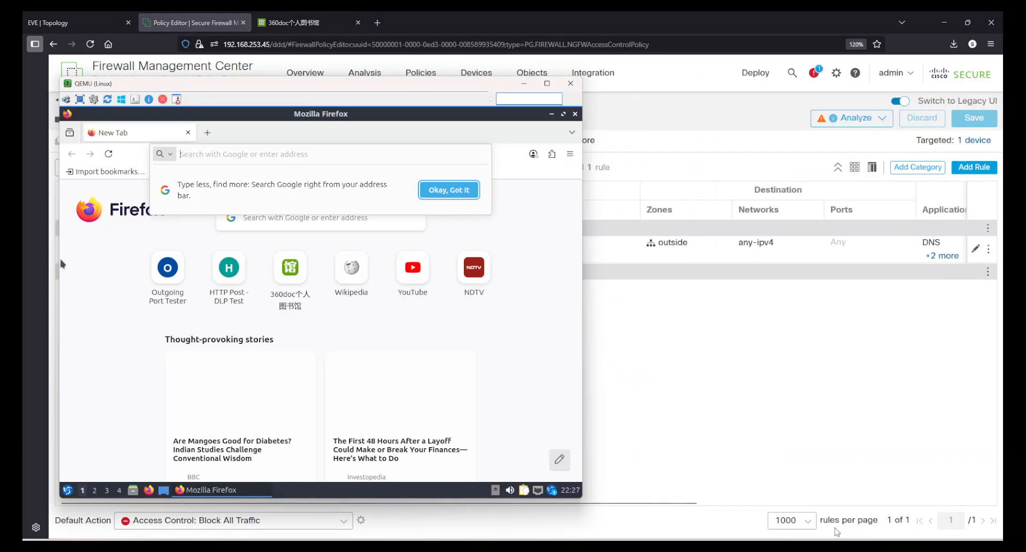
{"action": "left_click", "coordinate": [221, 156]}
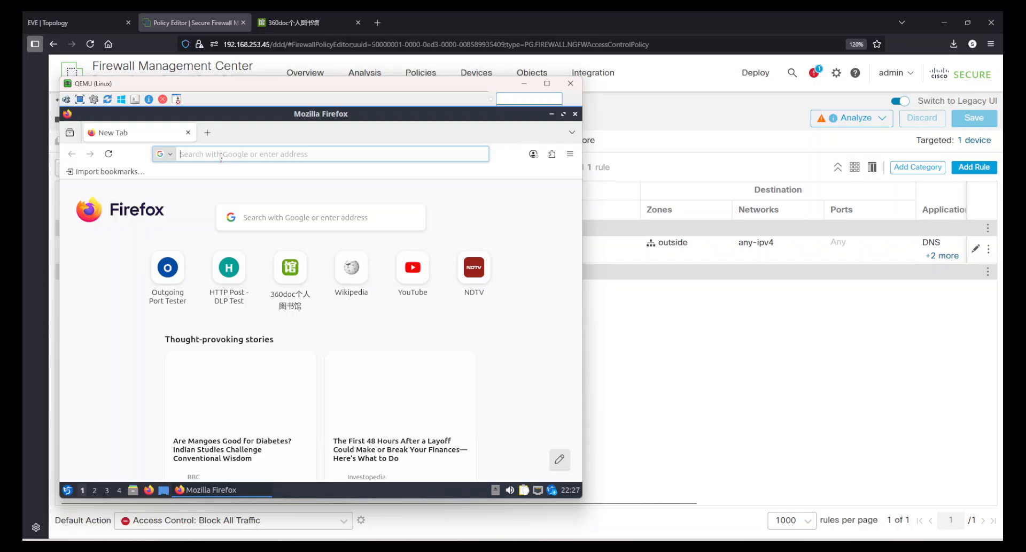
{"action": "type", "text": "http:"}
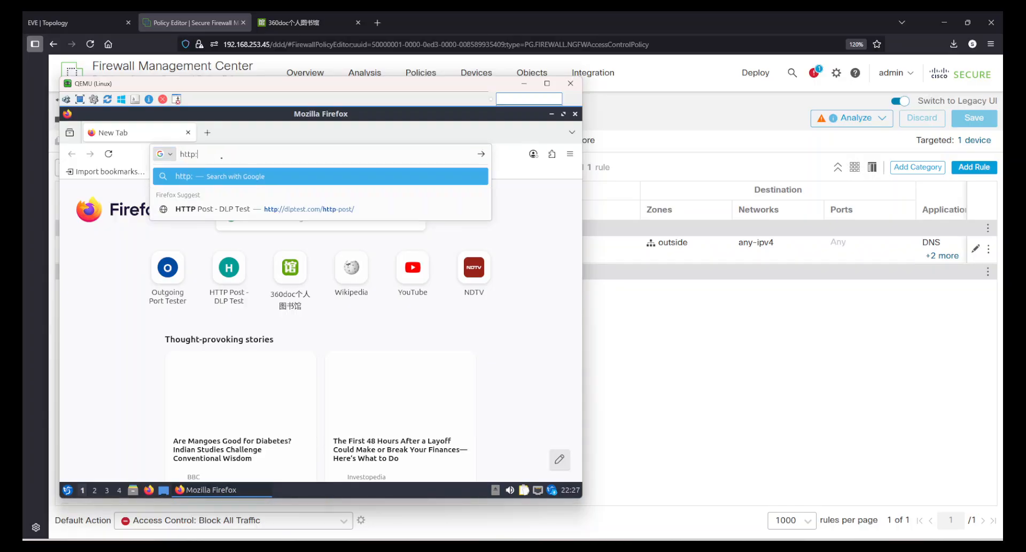
{"action": "type", "text": "//portq"}
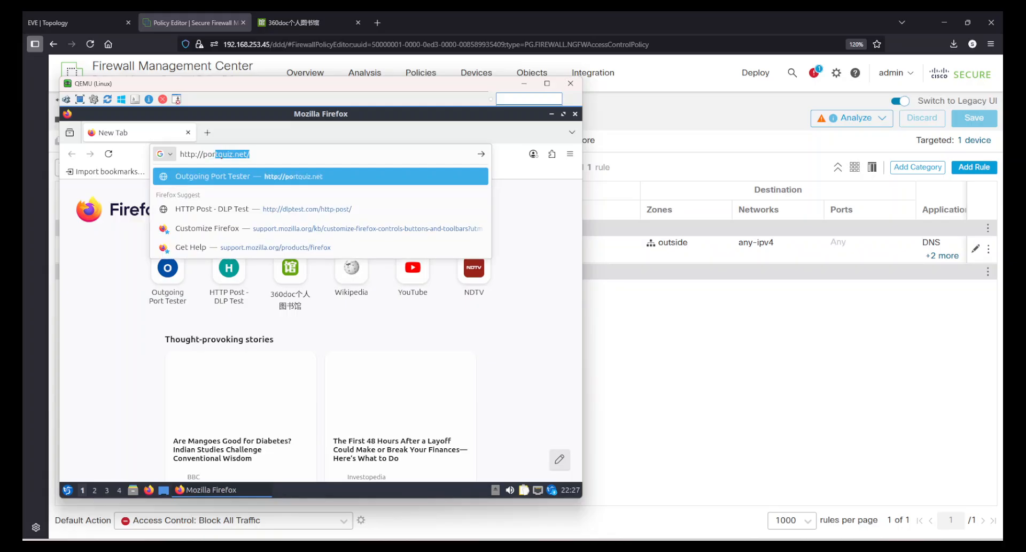
{"action": "type", "text": "uiz.ne"}
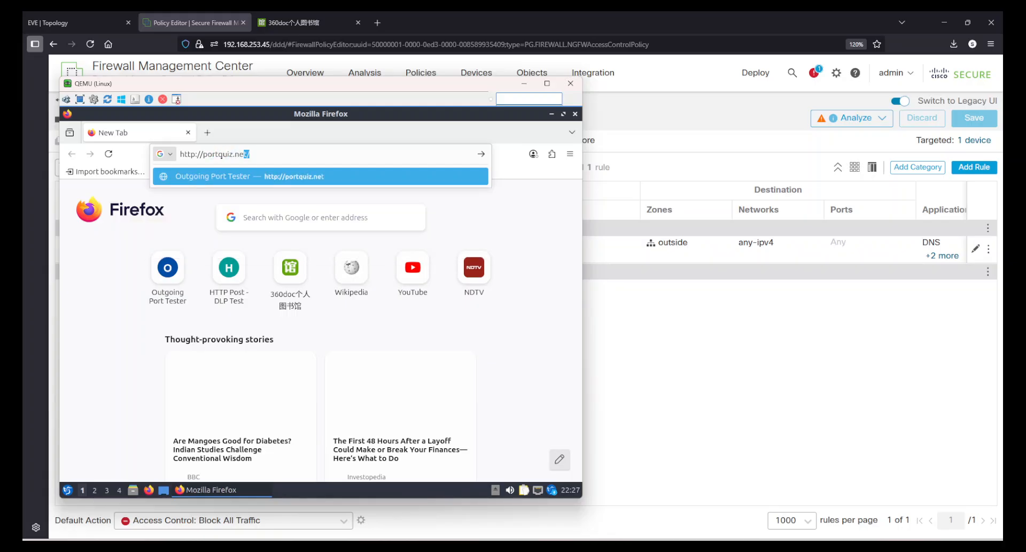
{"action": "type", "text": "t"}
{"action": "key", "text": "Return"}
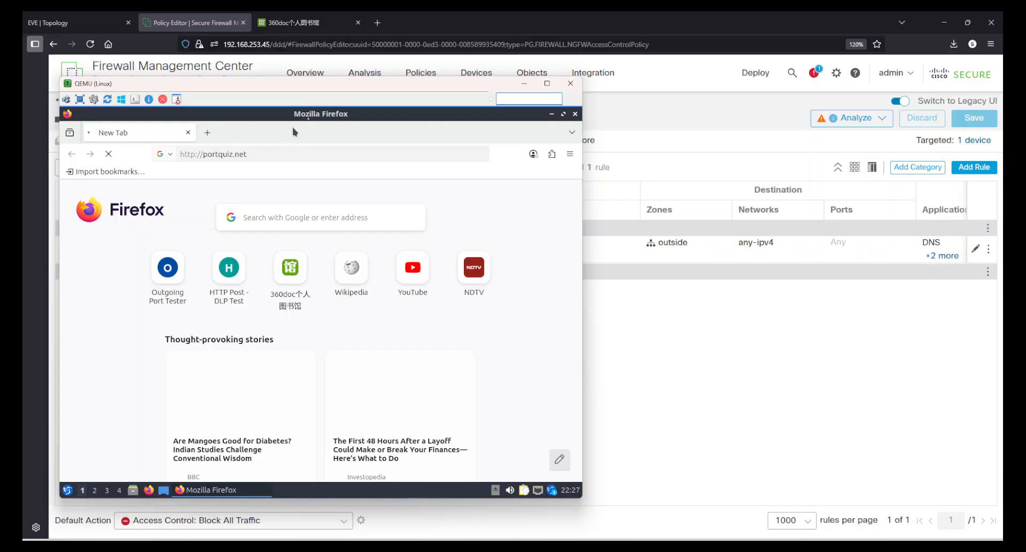
Open the 360doc site in a second tab of the Linux client's browser, then return to the portquiz.net tab.
{"action": "left_click_drag", "start_coordinate": [283, 88], "coordinate": [371, 106]}
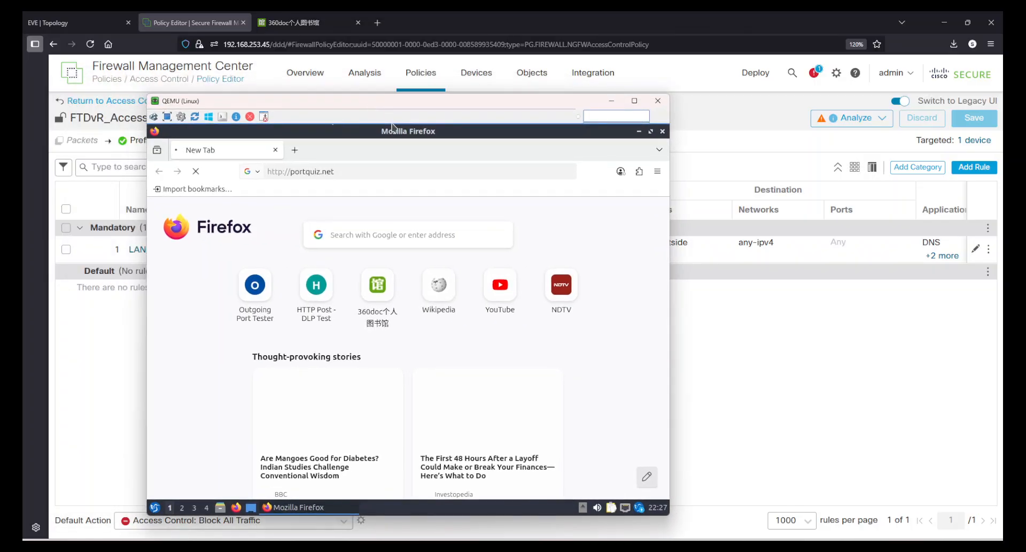
{"action": "left_click", "coordinate": [294, 150]}
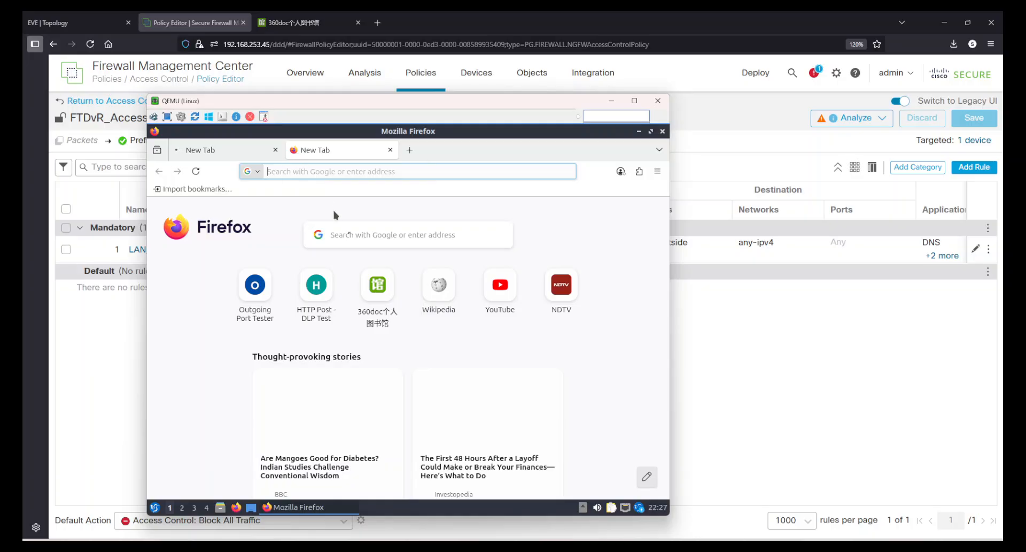
{"action": "left_click", "coordinate": [377, 284]}
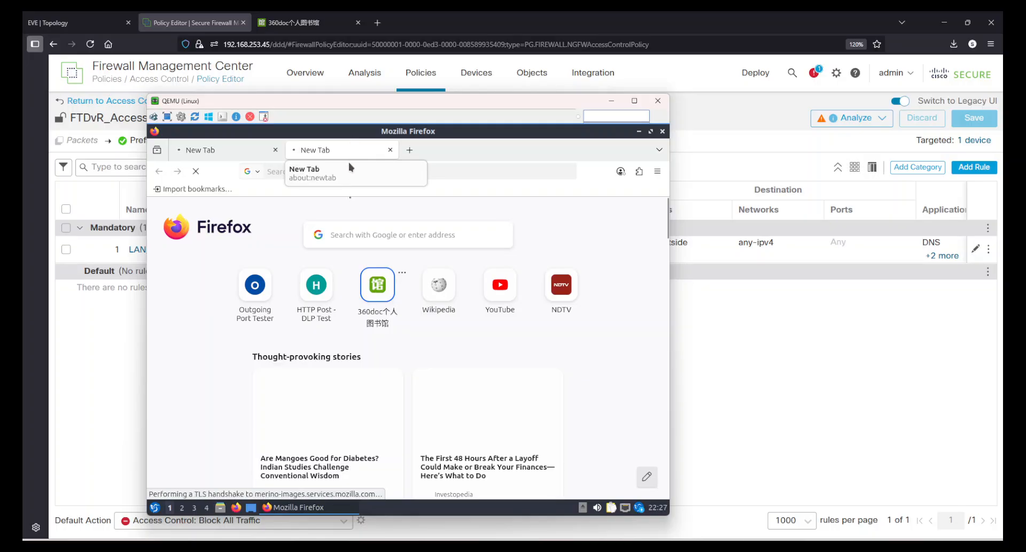
{"action": "left_click", "coordinate": [208, 150]}
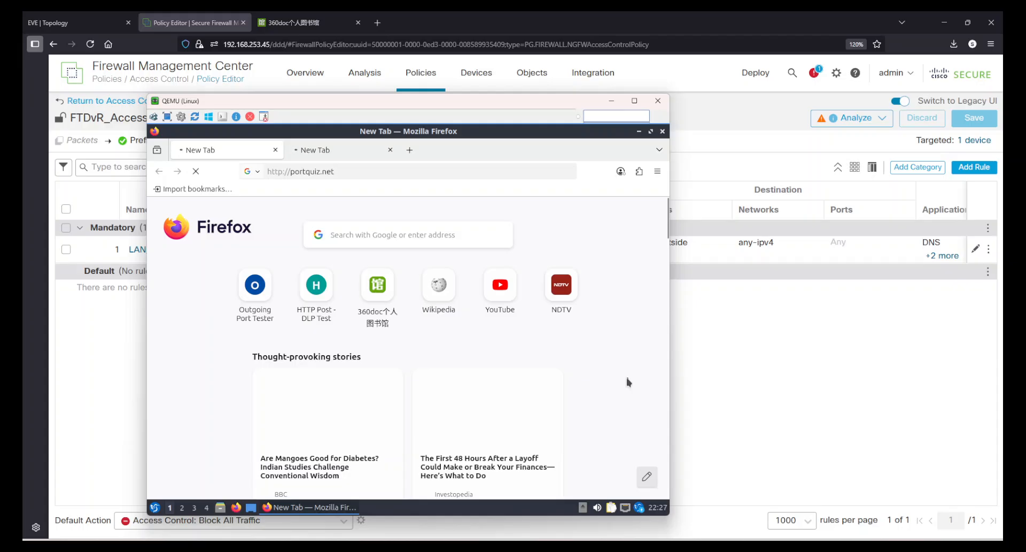
{"action": "left_click", "coordinate": [345, 170]}
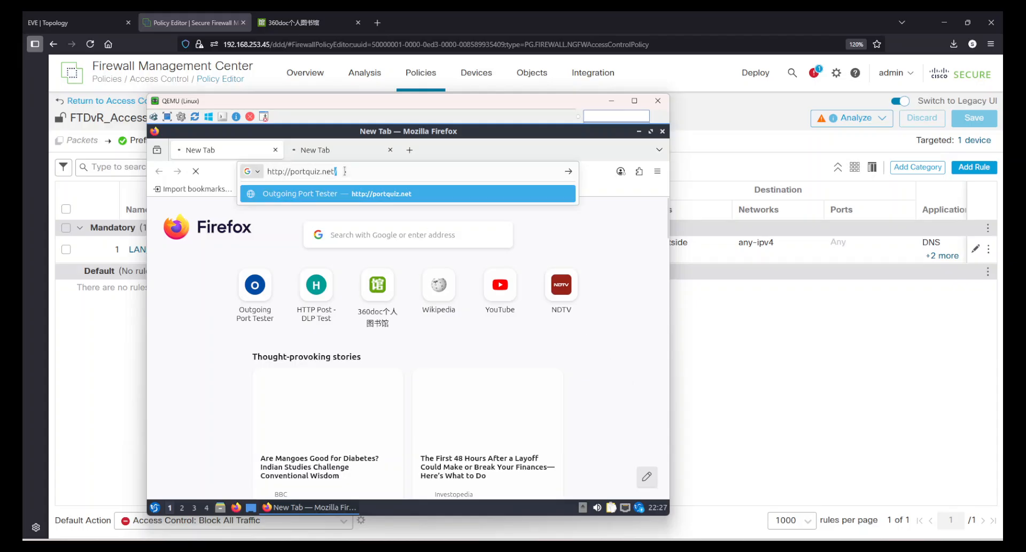
{"action": "left_click", "coordinate": [607, 380]}
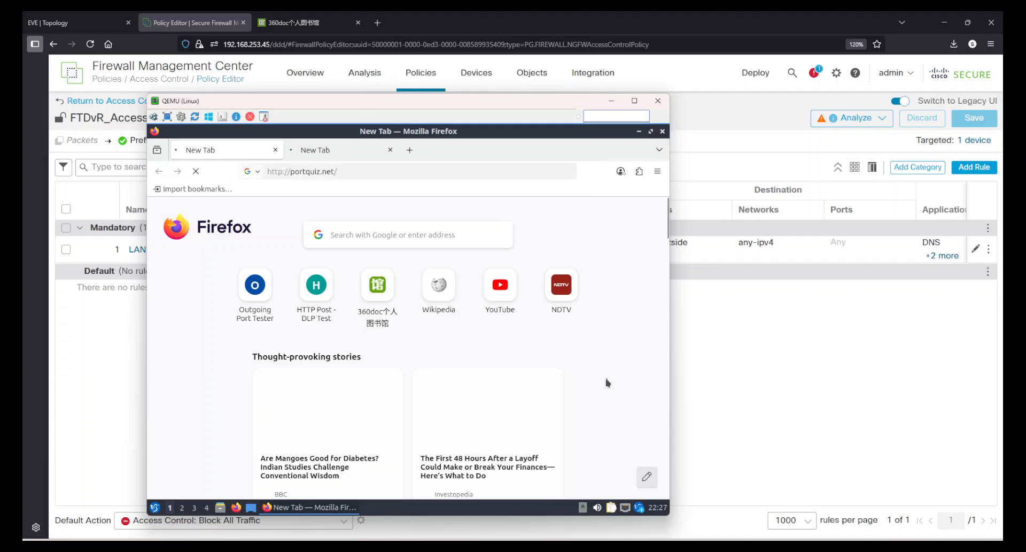
Disconnect and reconnect Wired connection 1 on the Linux client.
{"action": "left_click", "coordinate": [625, 509]}
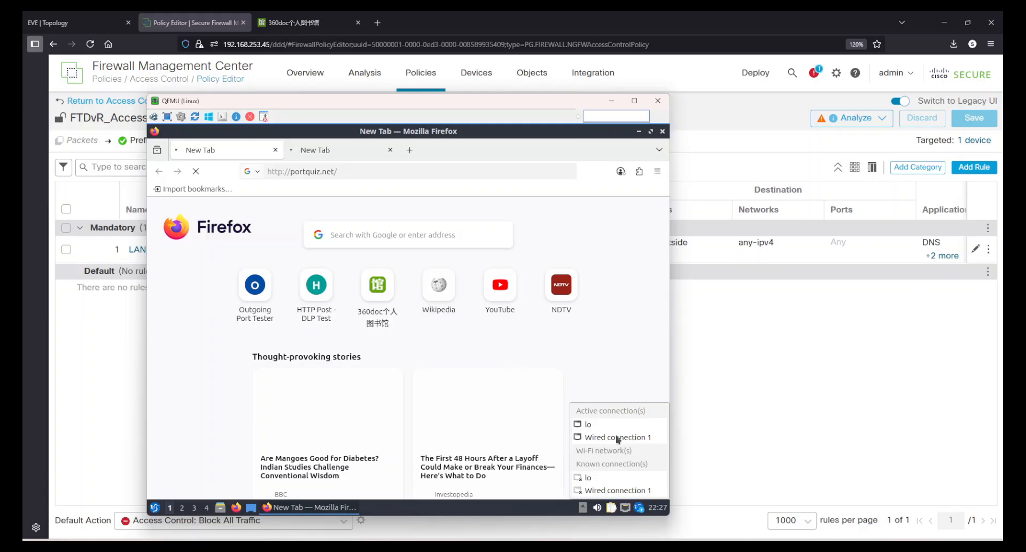
{"action": "left_click", "coordinate": [598, 437]}
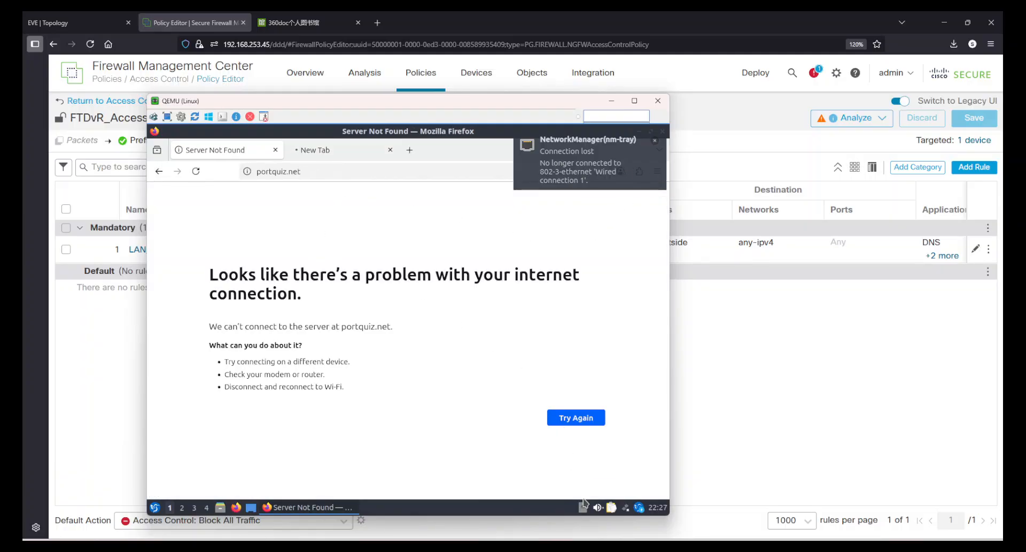
{"action": "left_click", "coordinate": [612, 507]}
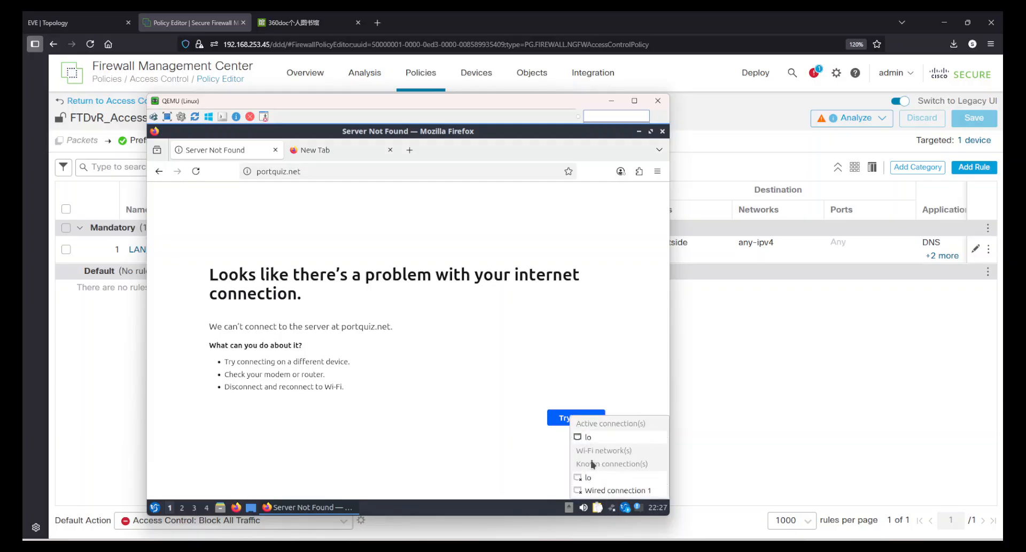
{"action": "left_click", "coordinate": [596, 490]}
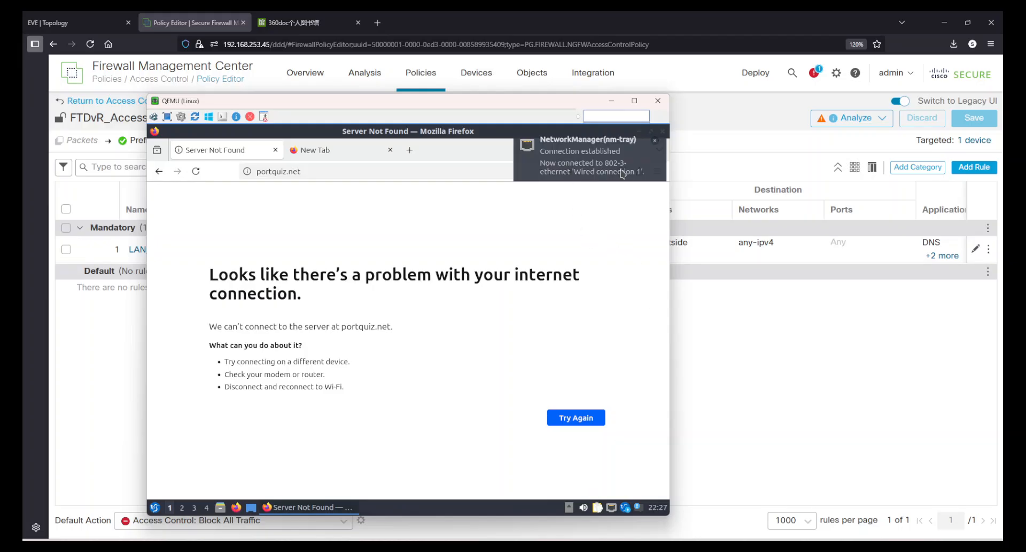
Retry loading portquiz.net and the 360doc site in the client's two browser tabs and check the portquiz.net page.
{"action": "left_click", "coordinate": [345, 172]}
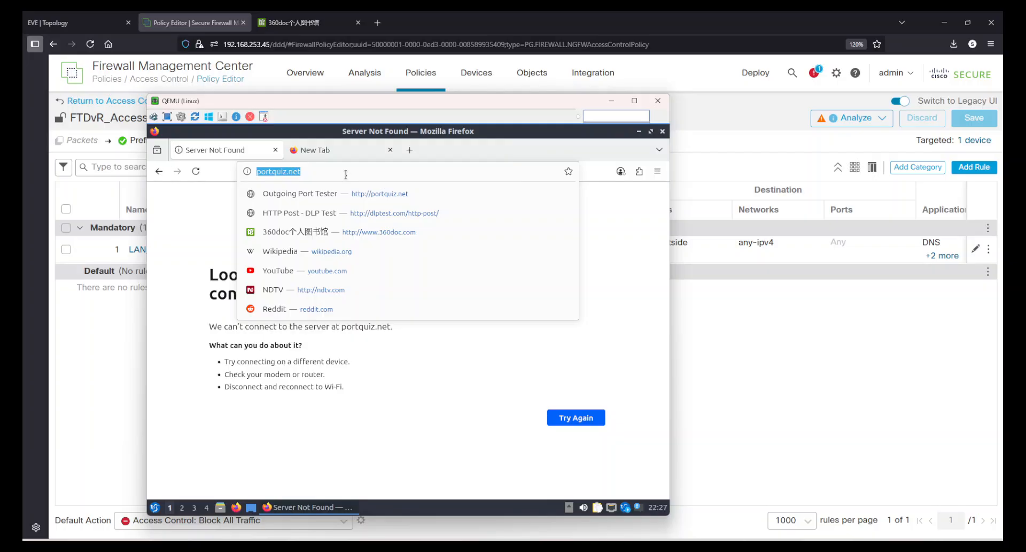
{"action": "key", "text": "Return"}
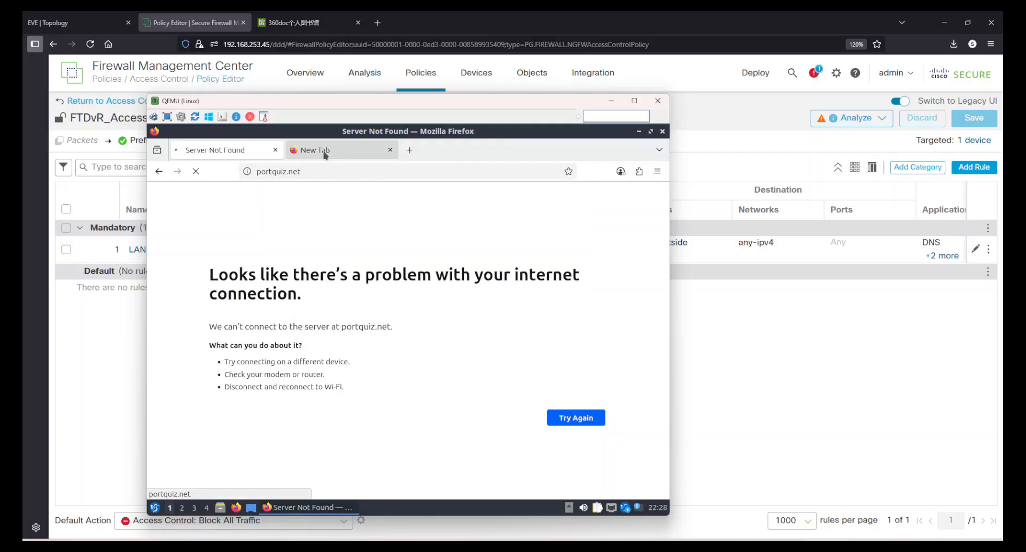
{"action": "left_click", "coordinate": [324, 154]}
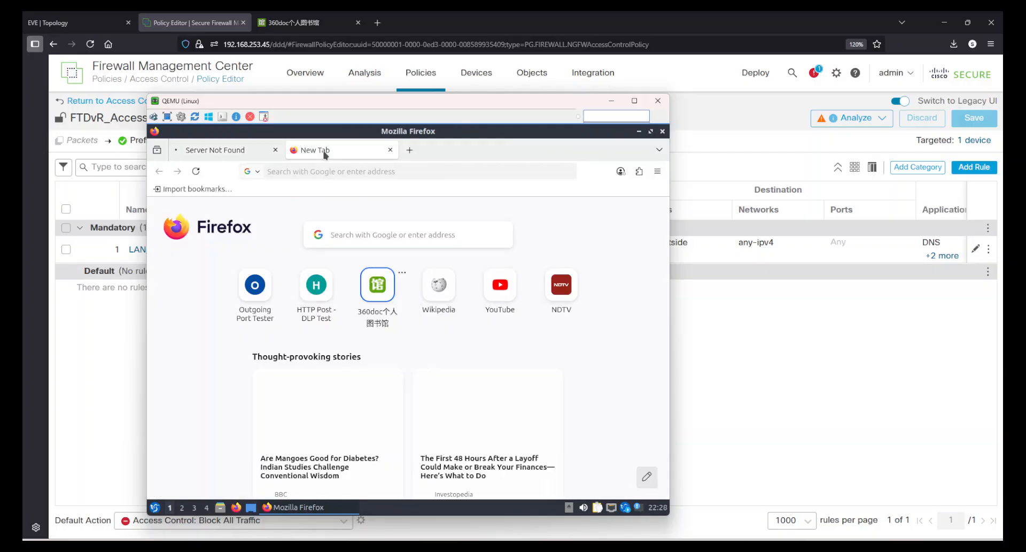
{"action": "left_click", "coordinate": [380, 294]}
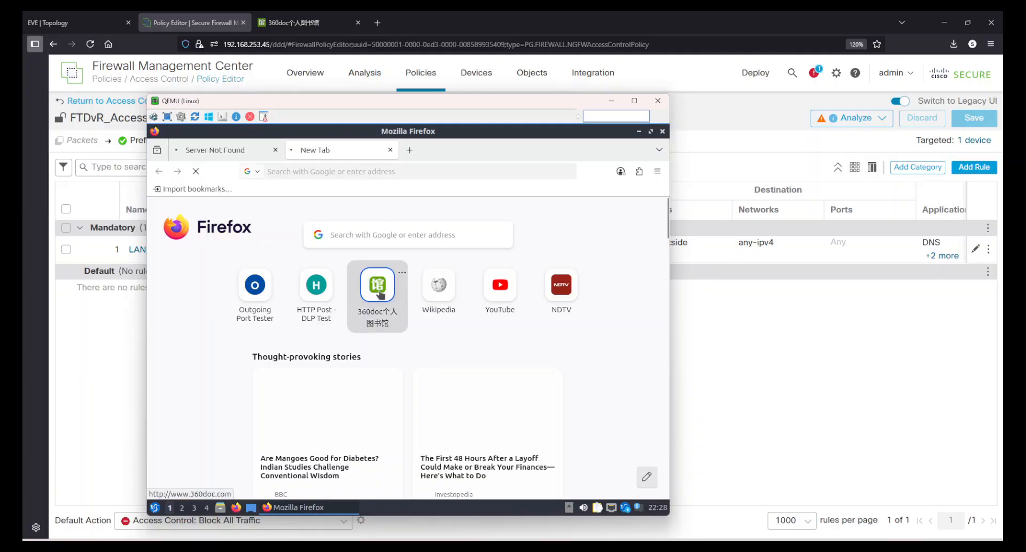
{"action": "left_click", "coordinate": [235, 152]}
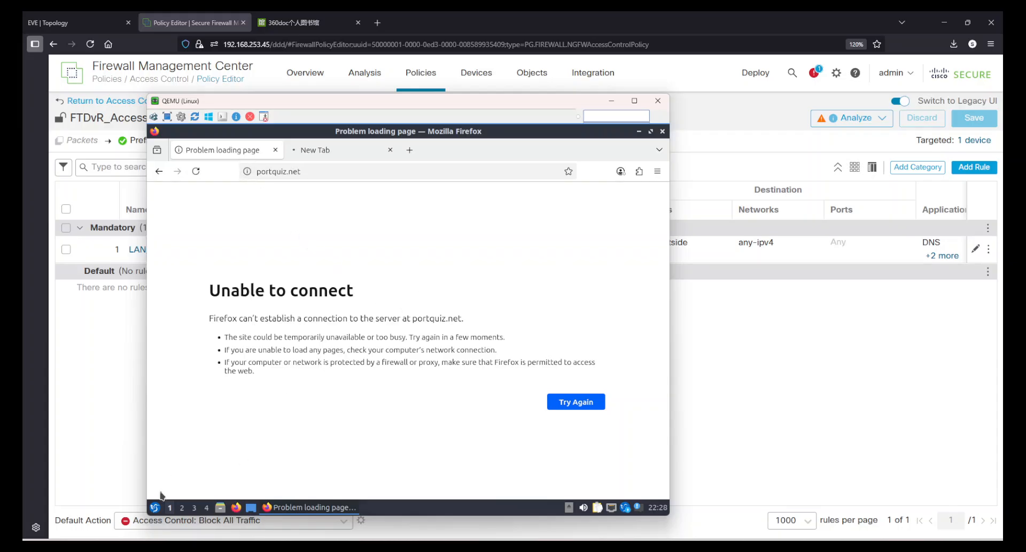
Open QTerminal on the Linux client and try to display its network configuration with ifconfig and ipconfig.
{"action": "left_click", "coordinate": [155, 507]}
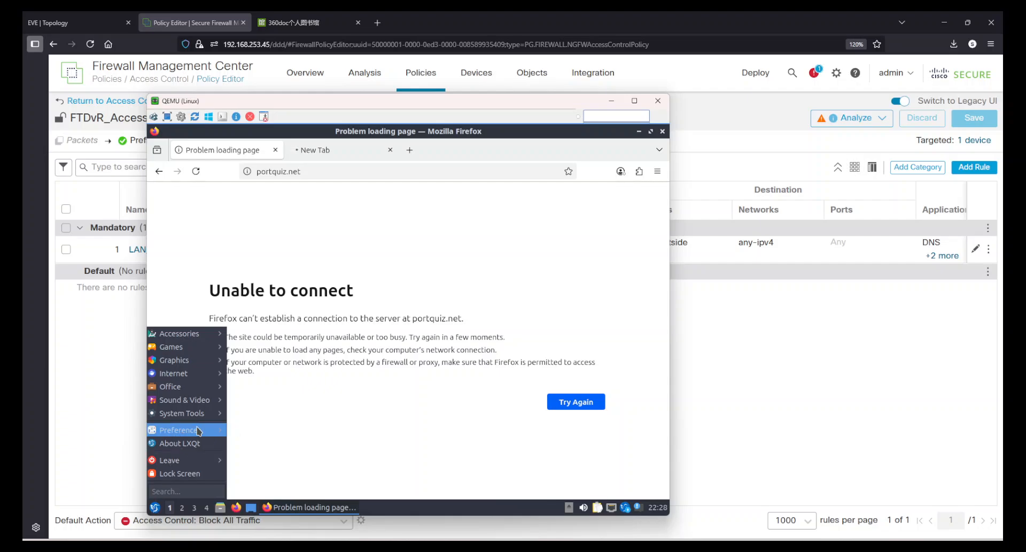
{"action": "mouse_move", "coordinate": [179, 418]}
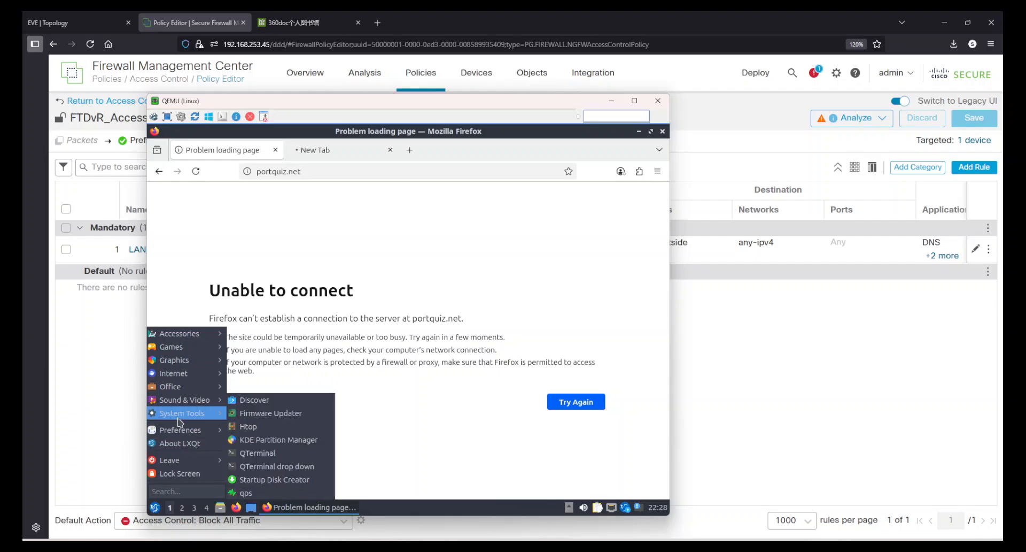
{"action": "left_click", "coordinate": [259, 455]}
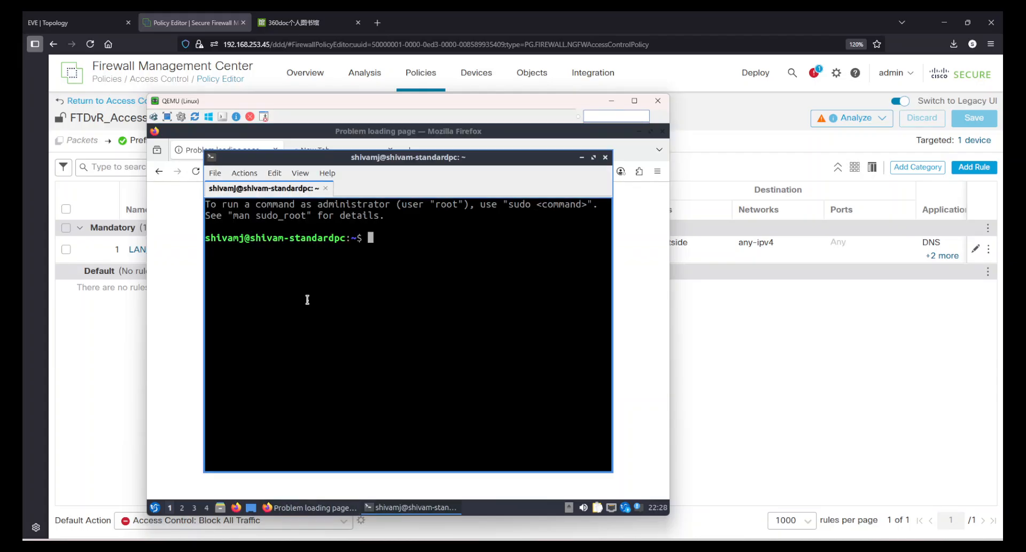
{"action": "type", "text": "ifconfig"}
{"action": "key", "text": "Return"}
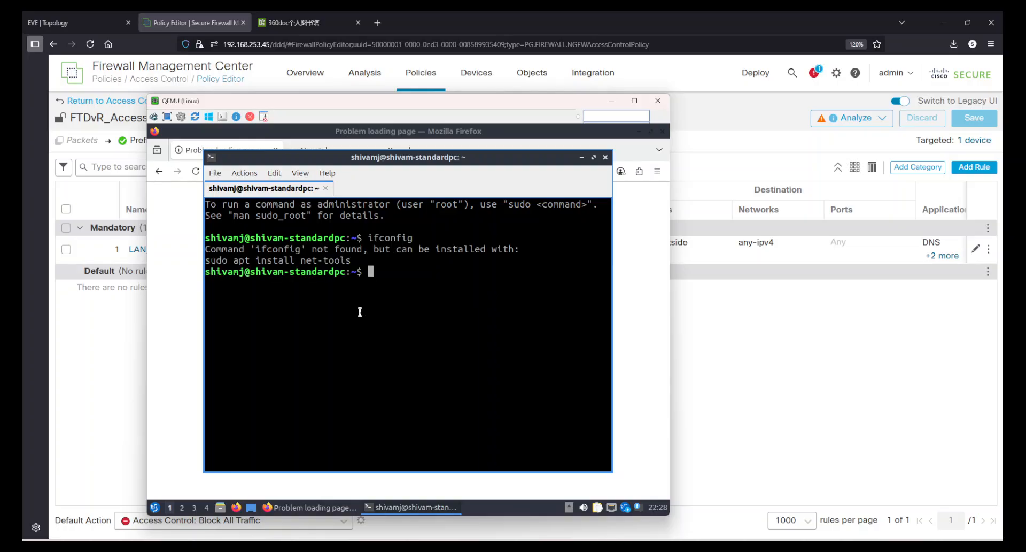
{"action": "type", "text": "ipconfig"}
{"action": "key", "text": "Return"}
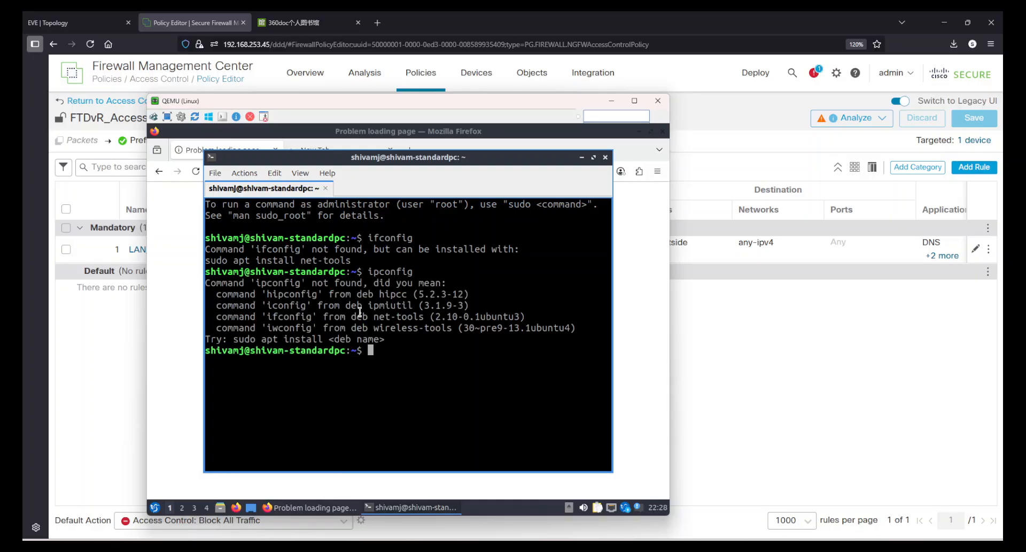
{"action": "left_click_drag", "start_coordinate": [287, 238], "coordinate": [509, 368]}
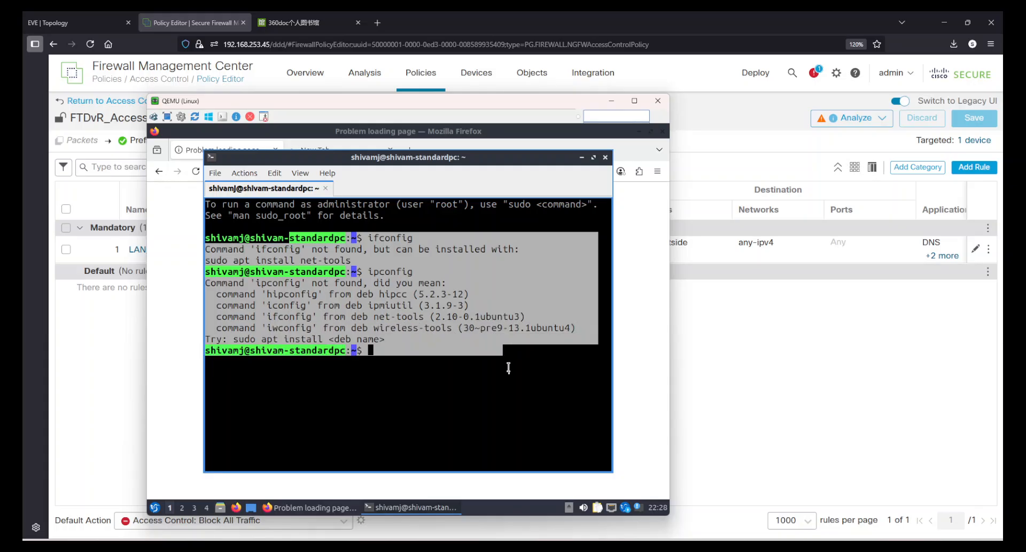
{"action": "left_click", "coordinate": [512, 374]}
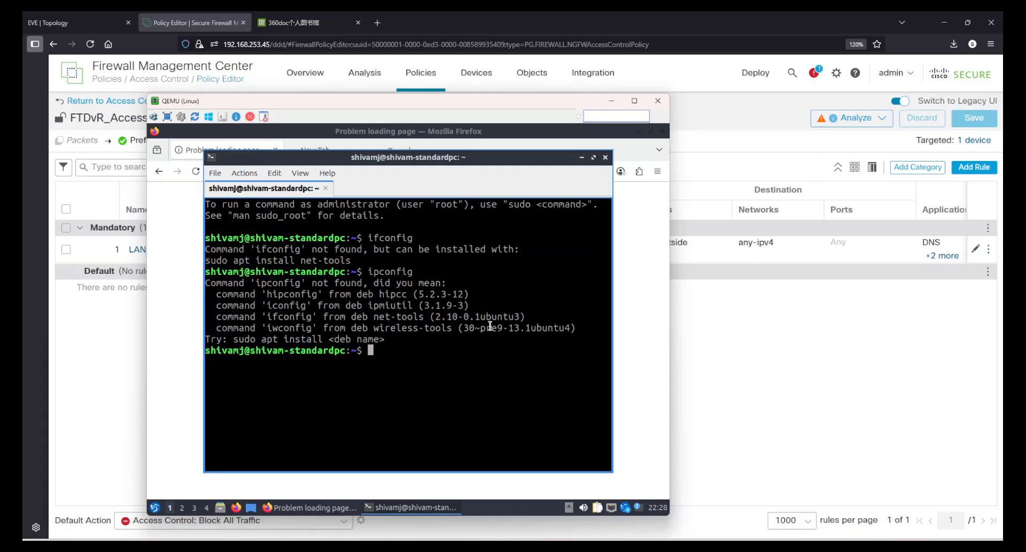
Run ip and ip address in the terminal and examine the inet address of interface ens3.
{"action": "type", "text": "ip a"}
{"action": "key", "text": "BackSpace"}
{"action": "key", "text": "BackSpace"}
{"action": "key", "text": "Return"}
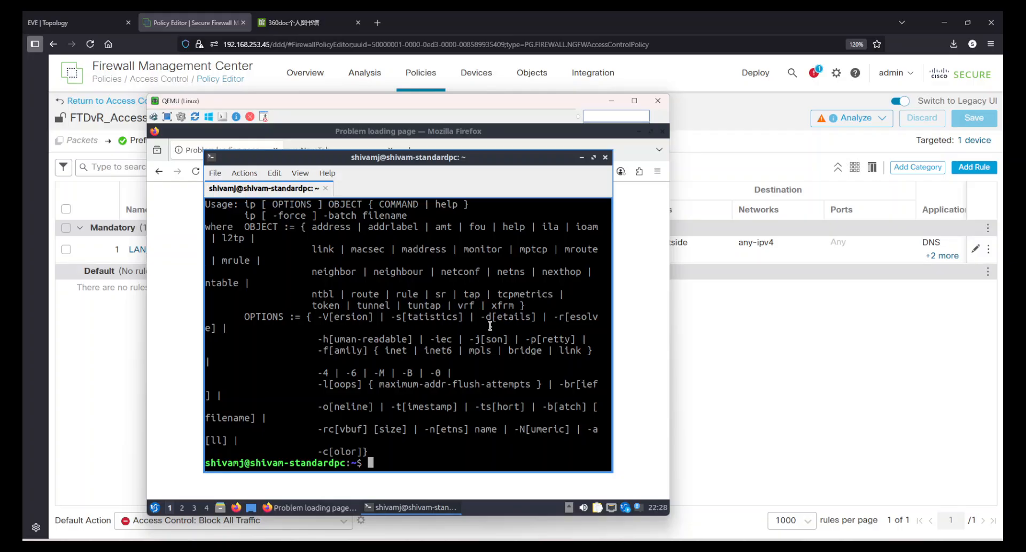
{"action": "type", "text": "ip address"}
{"action": "key", "text": "Return"}
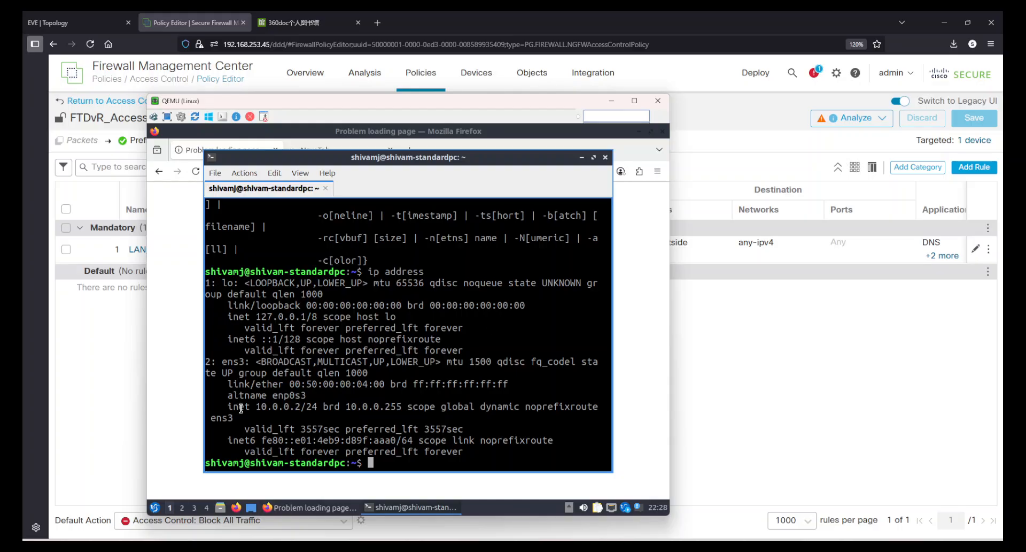
{"action": "left_click_drag", "start_coordinate": [244, 402], "coordinate": [466, 418]}
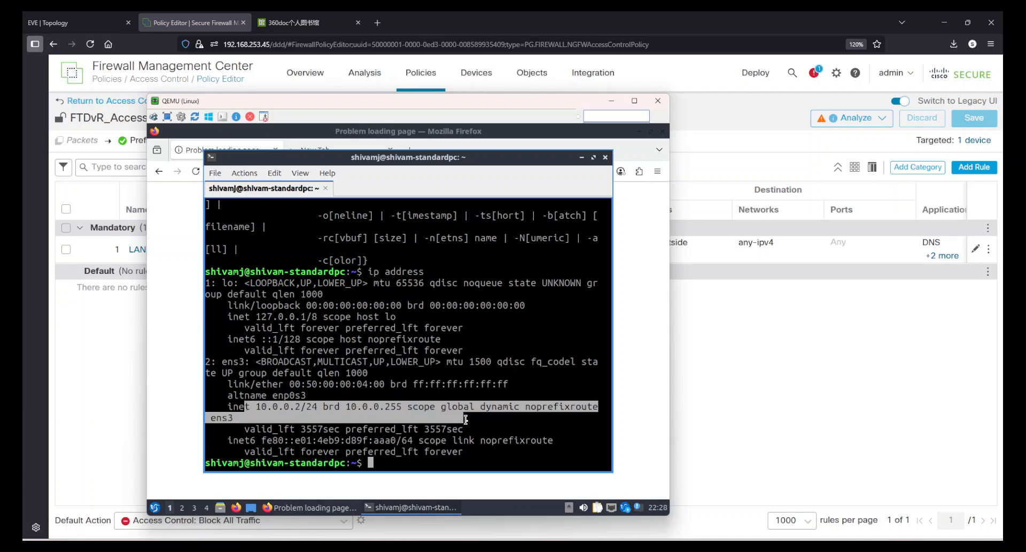
{"action": "left_click", "coordinate": [520, 399]}
{"action": "scroll", "coordinate": [500, 324], "scroll_direction": "up", "scroll_amount": 4}
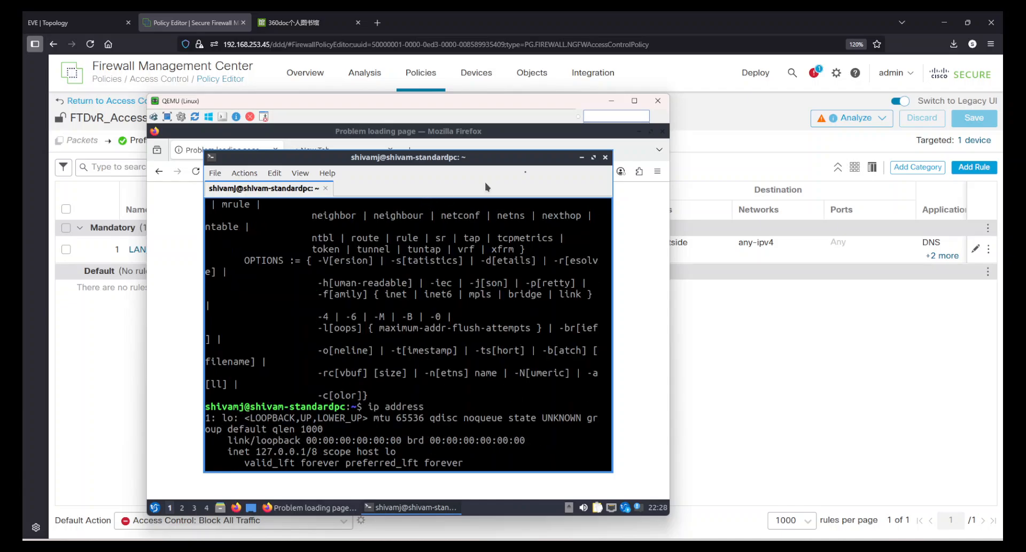
Close the Linux client's terminal, retry portquiz.net in Firefox and check the loading state of the 360doc and portquiz.net tabs.
{"action": "left_click", "coordinate": [605, 157]}
{"action": "left_click", "coordinate": [398, 316]}
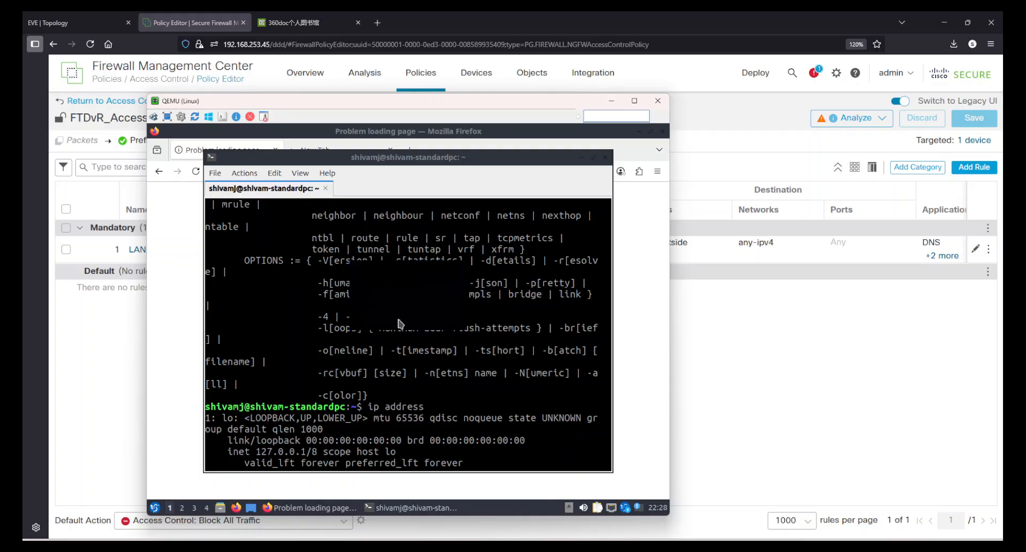
{"action": "left_click", "coordinate": [325, 173]}
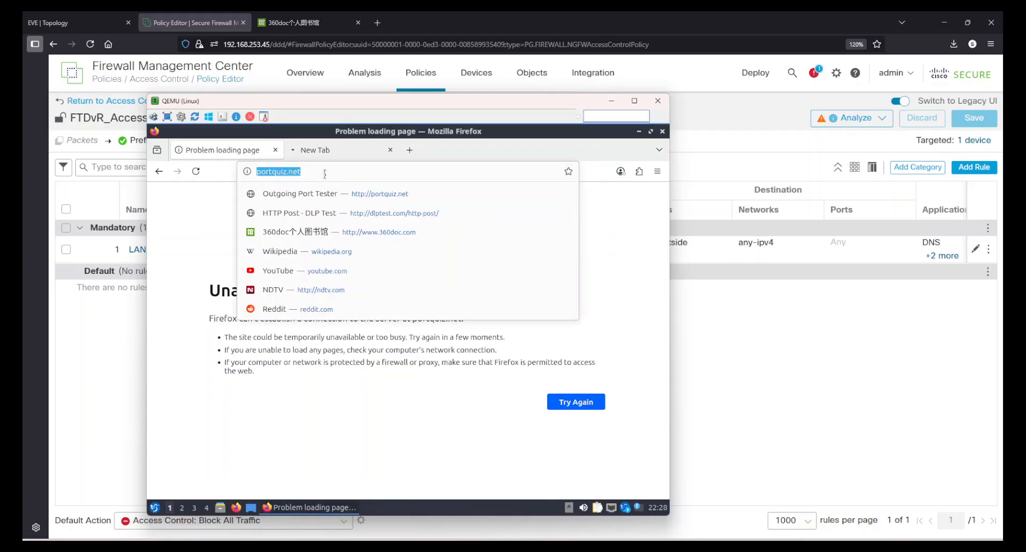
{"action": "left_click", "coordinate": [331, 150]}
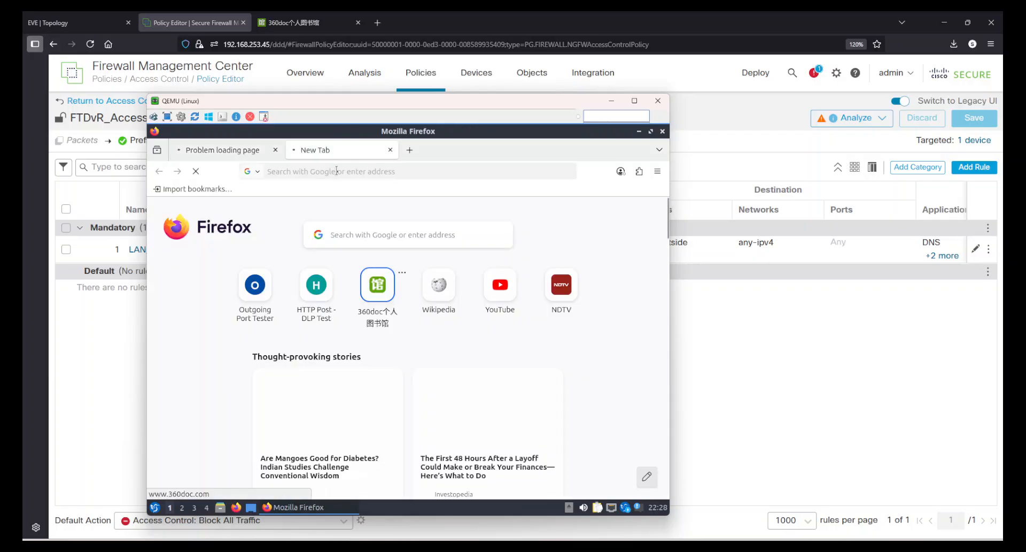
{"action": "left_click", "coordinate": [596, 412]}
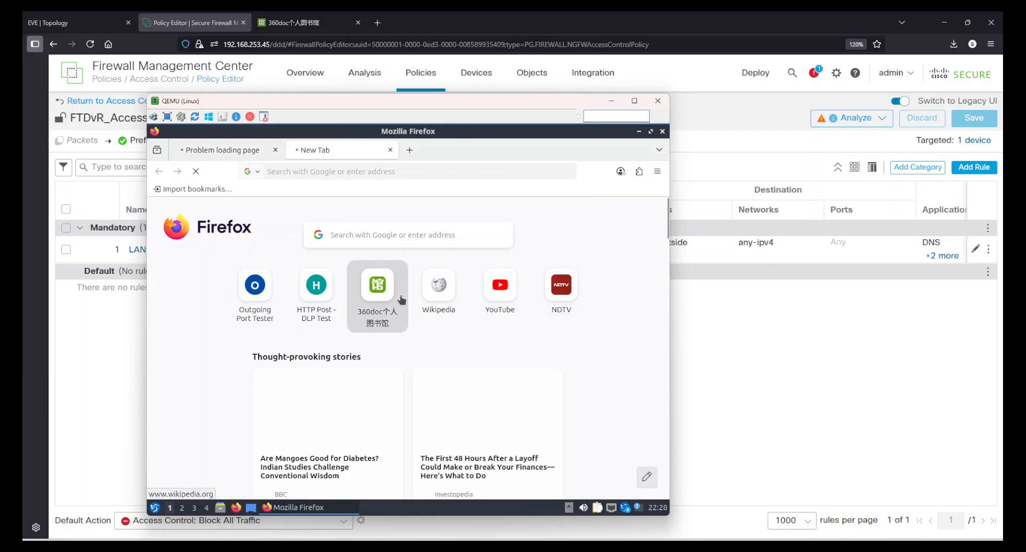
{"action": "left_click", "coordinate": [219, 149]}
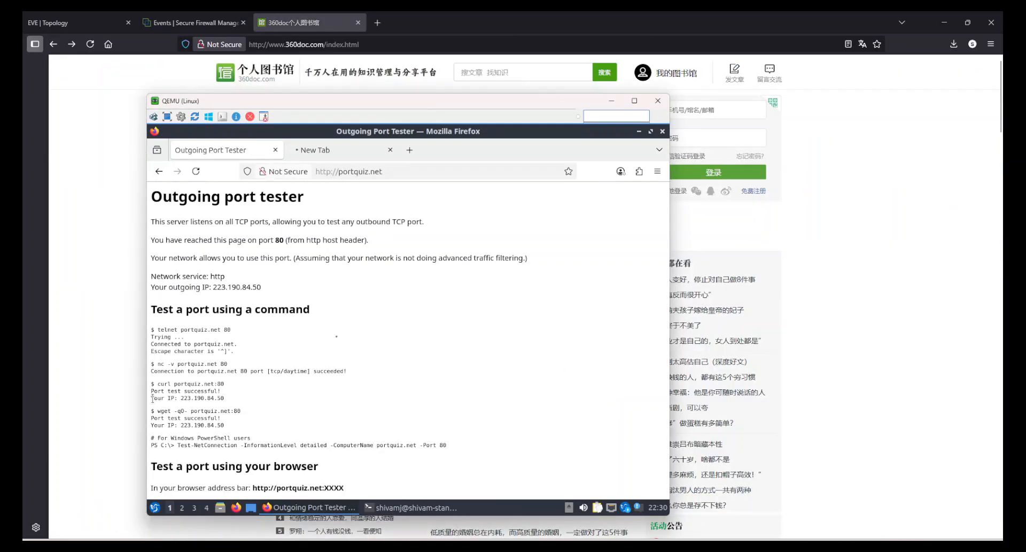
Examine the loaded Outgoing port tester page and the portquiz.net ping output in the Linux client's terminal.
{"action": "left_click_drag", "start_coordinate": [382, 373], "coordinate": [173, 221]}
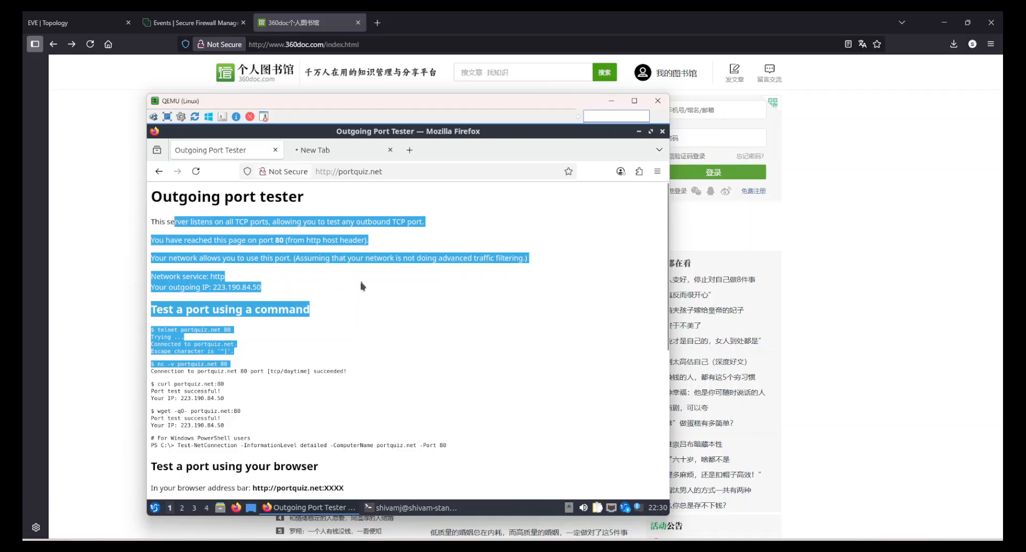
{"action": "left_click", "coordinate": [377, 307]}
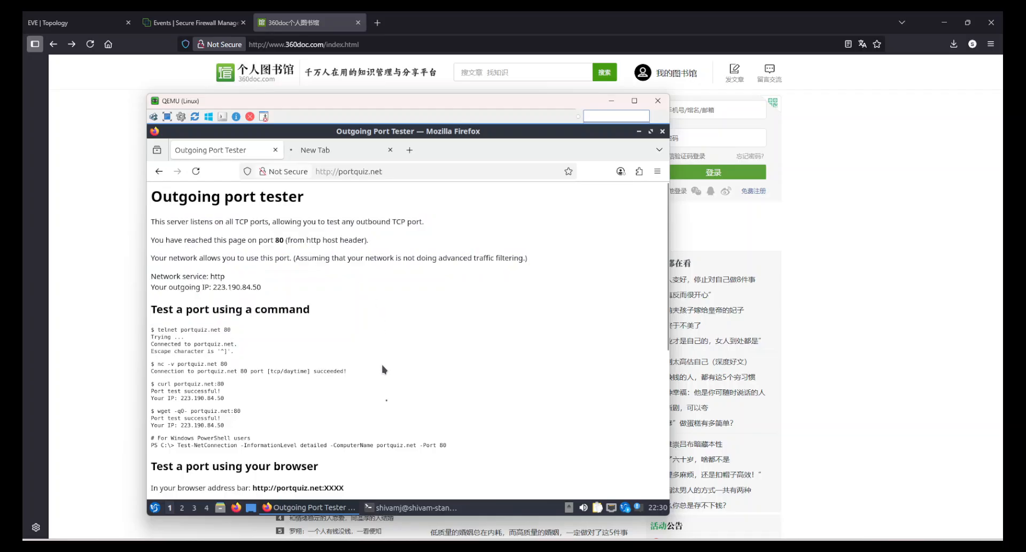
{"action": "left_click", "coordinate": [393, 508]}
{"action": "left_click_drag", "start_coordinate": [421, 356], "coordinate": [244, 252]}
{"action": "left_click", "coordinate": [386, 286]}
Switch to Firewall Management Center's Connection Events and set the sliding time window to the last 15 minutes.
{"action": "left_click", "coordinate": [190, 22]}
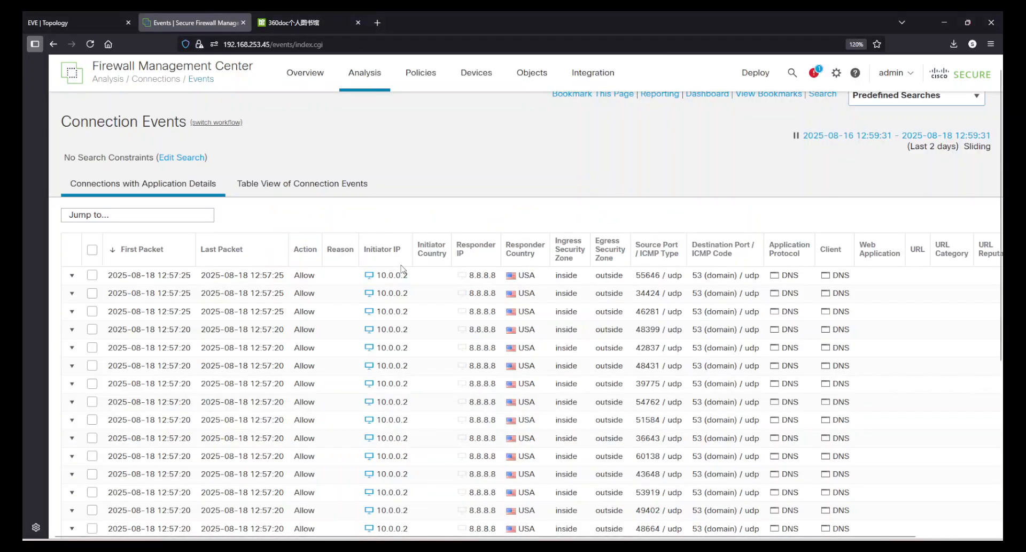
{"action": "scroll", "coordinate": [432, 374], "scroll_direction": "up", "scroll_amount": 5}
{"action": "scroll", "coordinate": [431, 371], "scroll_direction": "down", "scroll_amount": 5}
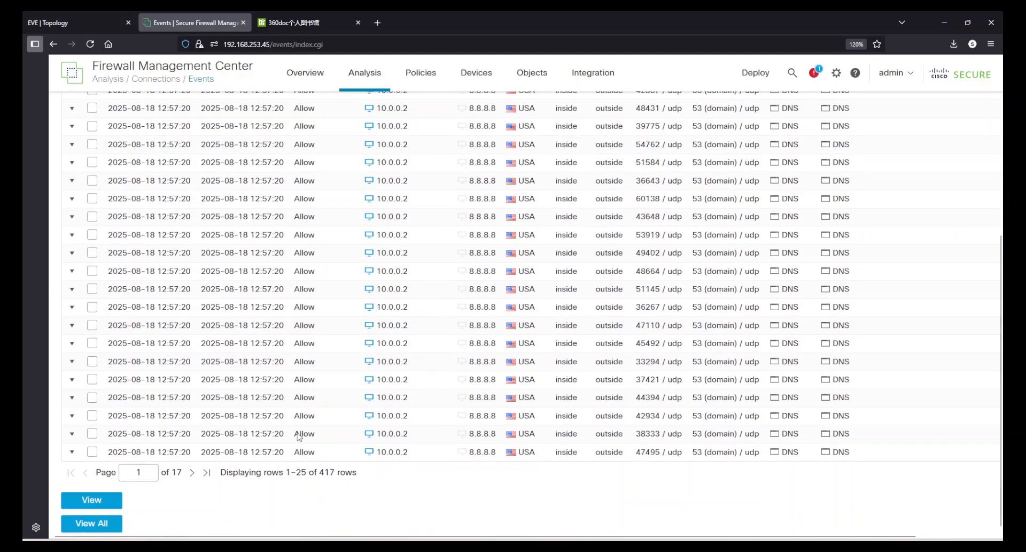
{"action": "left_click", "coordinate": [90, 505]}
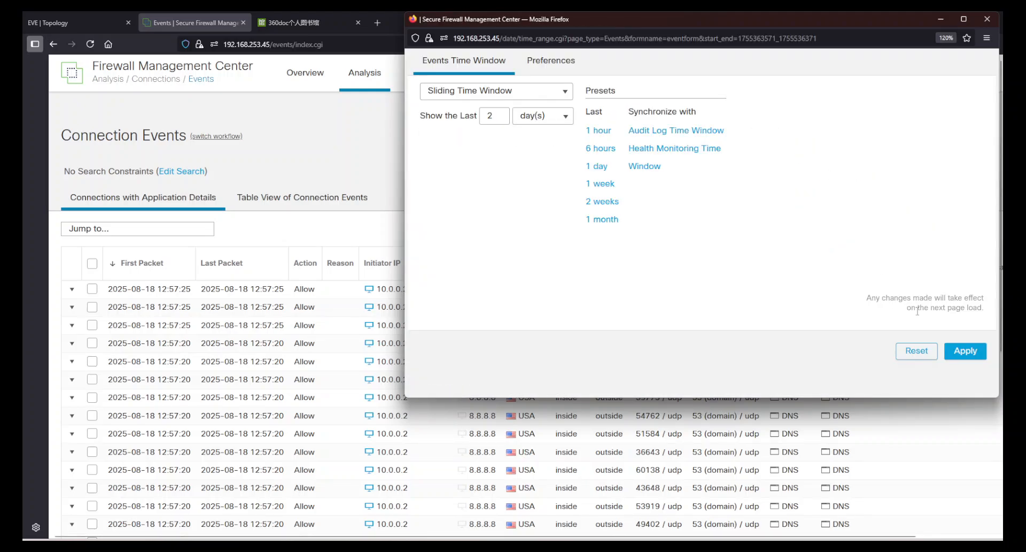
{"action": "left_click", "coordinate": [534, 115]}
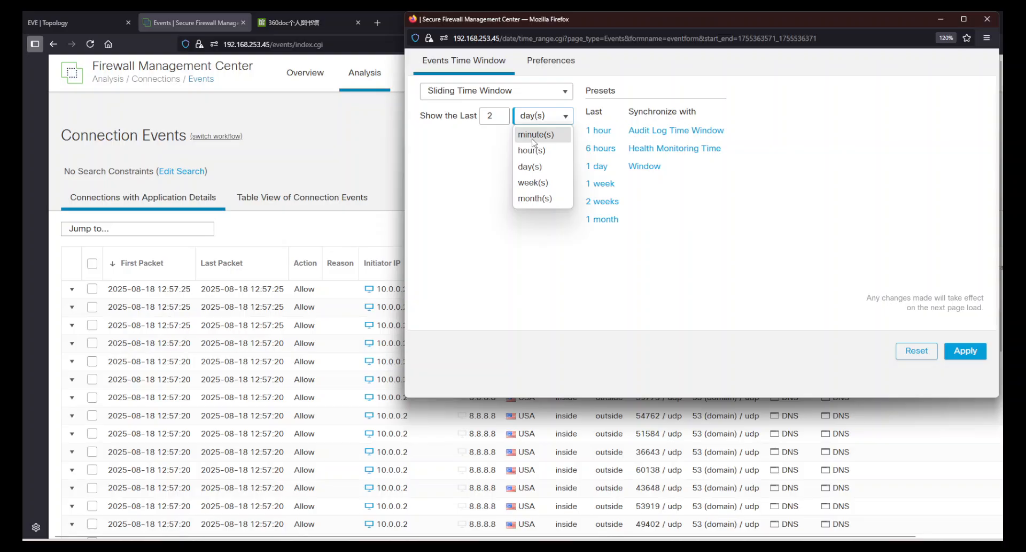
{"action": "left_click", "coordinate": [533, 136]}
{"action": "left_click_drag", "start_coordinate": [496, 115], "coordinate": [475, 117]}
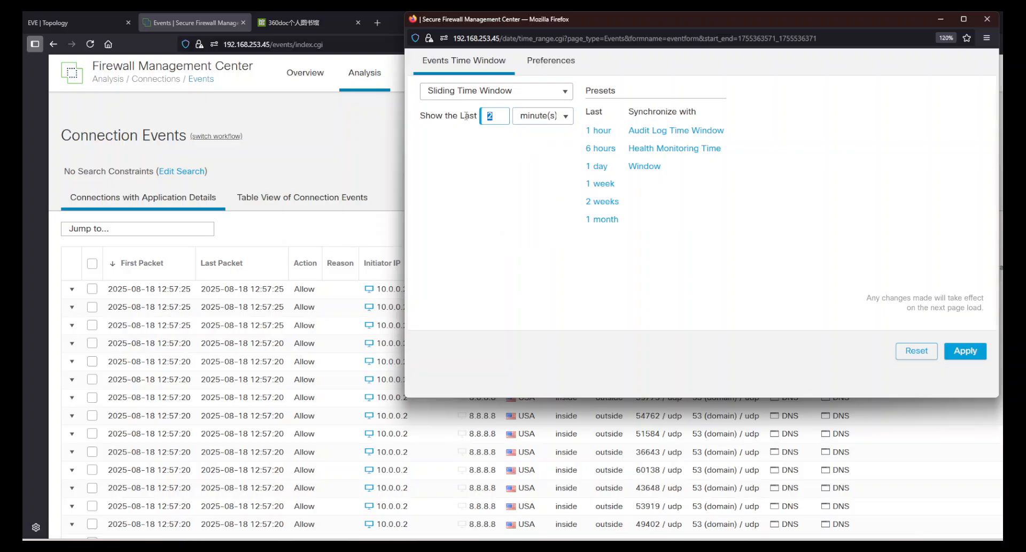
{"action": "left_click", "coordinate": [967, 355]}
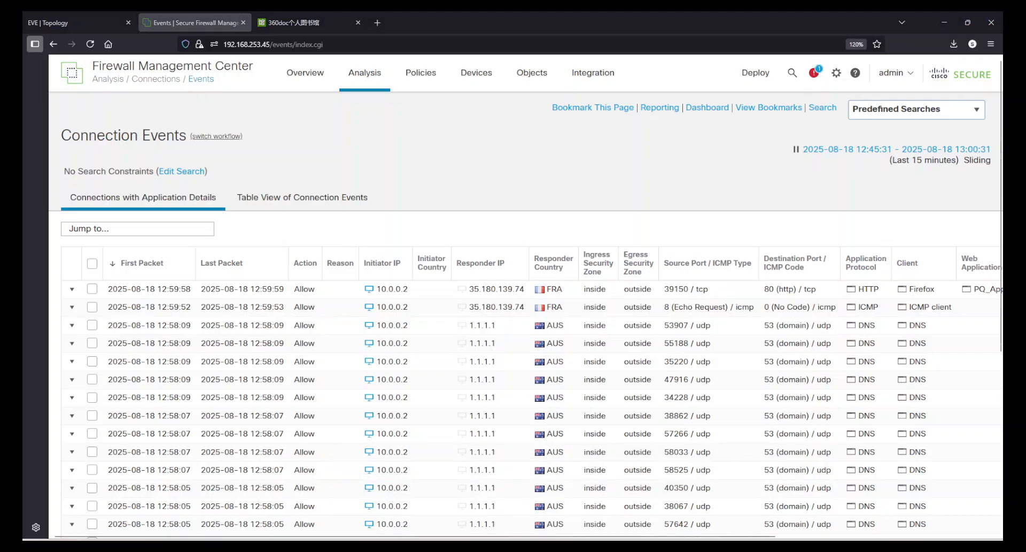
Examine the Web Application and URL values of the newest HTTP connection event.
{"action": "left_click_drag", "start_coordinate": [676, 535], "coordinate": [843, 536]}
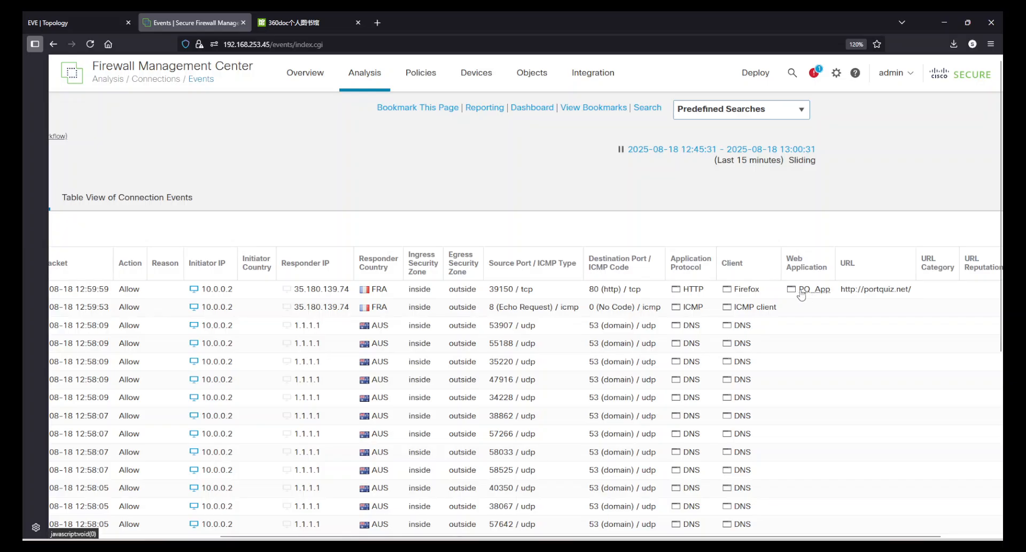
{"action": "scroll", "coordinate": [767, 382], "scroll_direction": "down", "scroll_amount": 5}
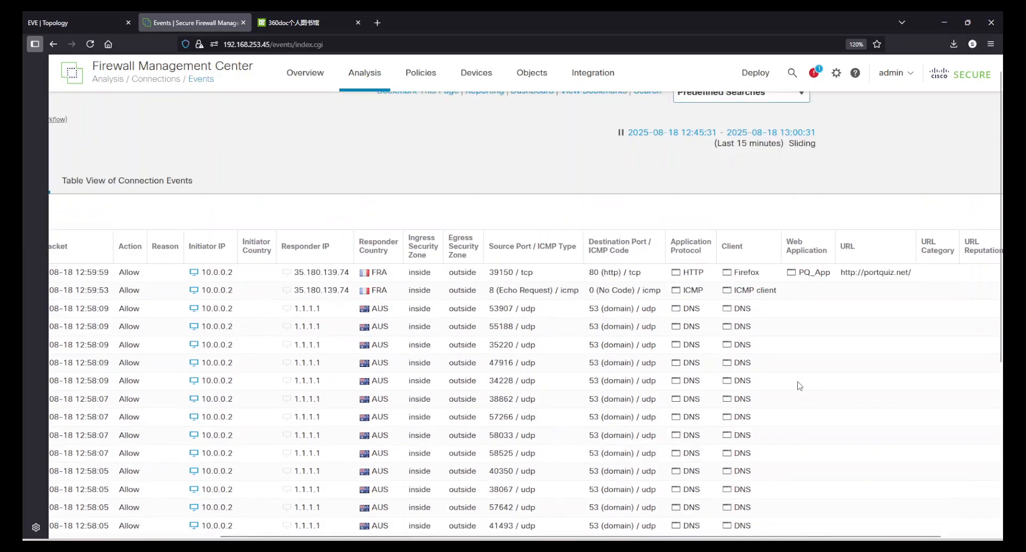
{"action": "scroll", "coordinate": [797, 382], "scroll_direction": "up", "scroll_amount": 5}
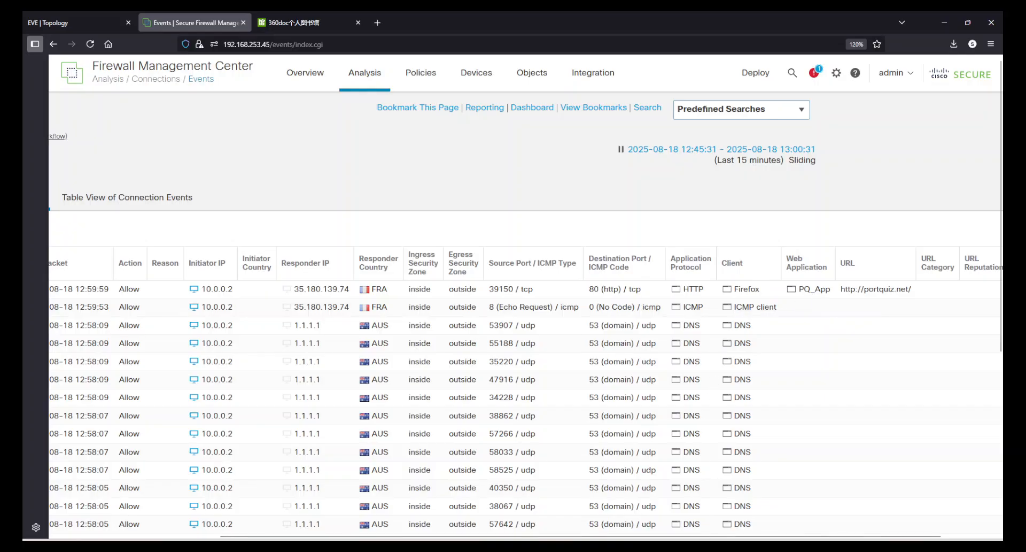
{"action": "key", "text": "alt+Tab"}
{"action": "left_click", "coordinate": [315, 150]}
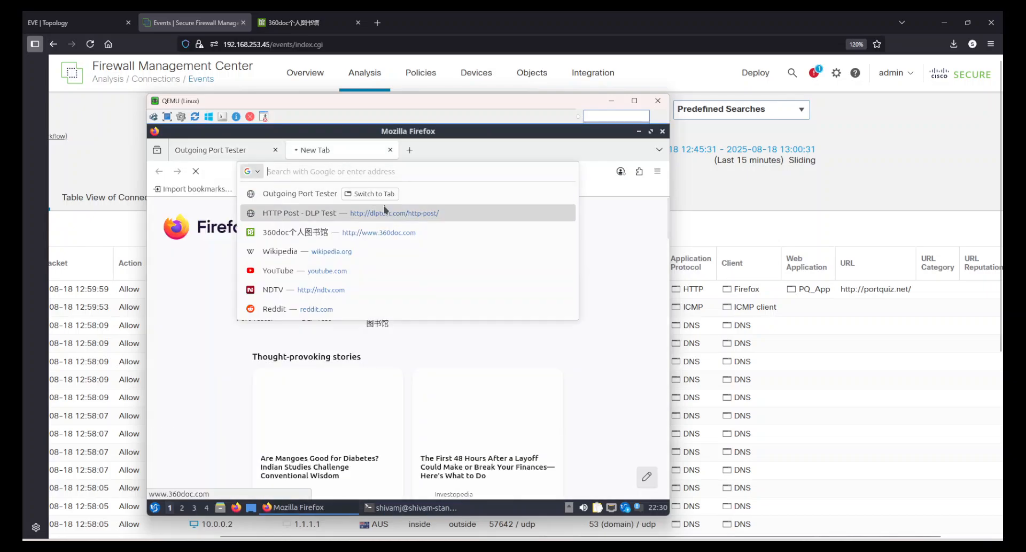
{"action": "left_click", "coordinate": [395, 233]}
{"action": "left_click", "coordinate": [361, 172]}
{"action": "key", "text": "ctrl+c"}
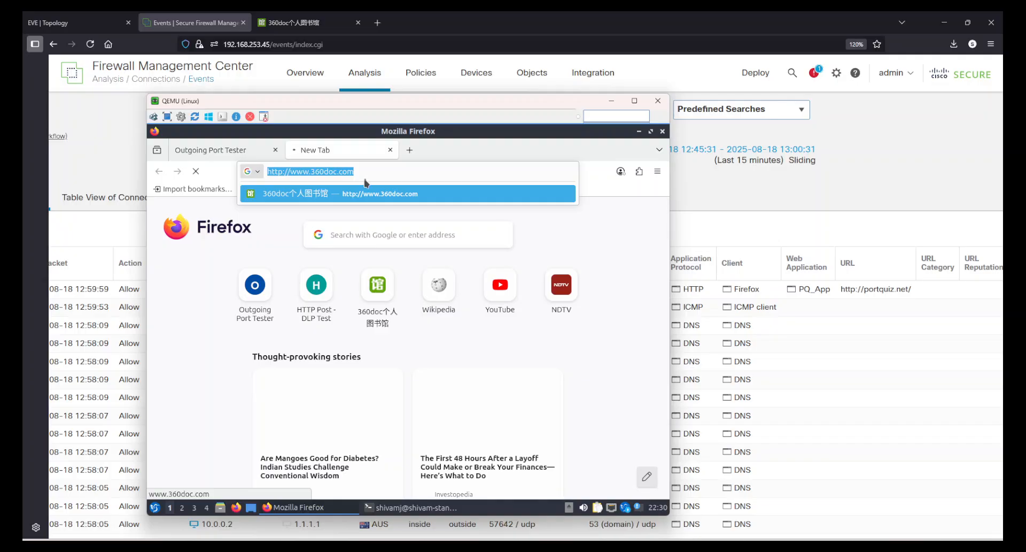
{"action": "left_click_drag", "start_coordinate": [370, 173], "coordinate": [300, 170]}
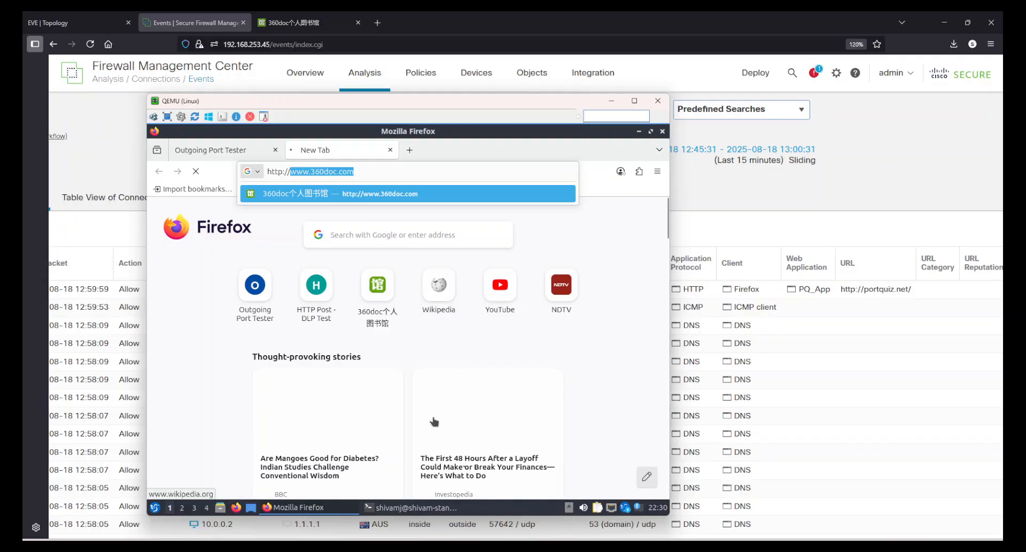
{"action": "left_click", "coordinate": [436, 506]}
{"action": "type", "text": "ping"}
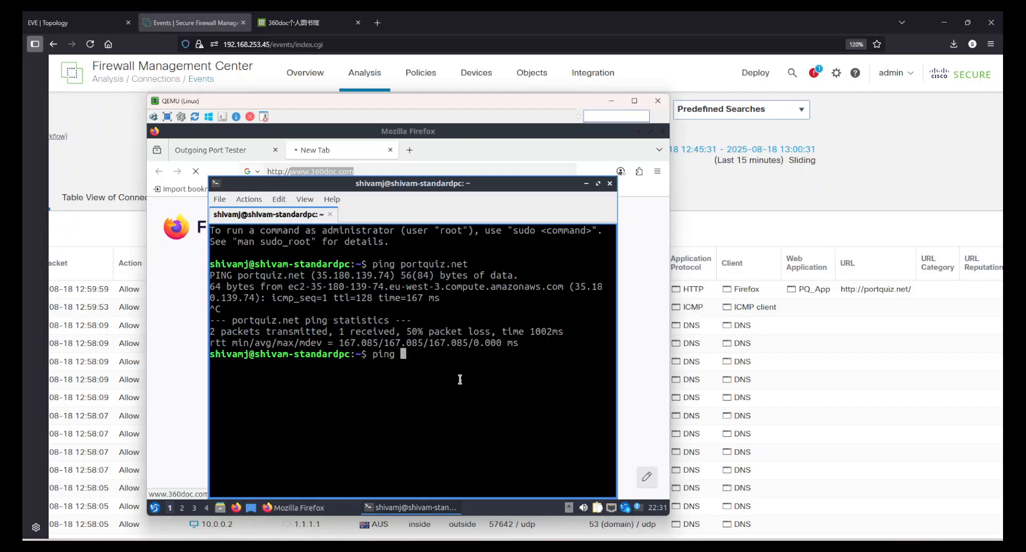
{"action": "right_click", "coordinate": [460, 381]}
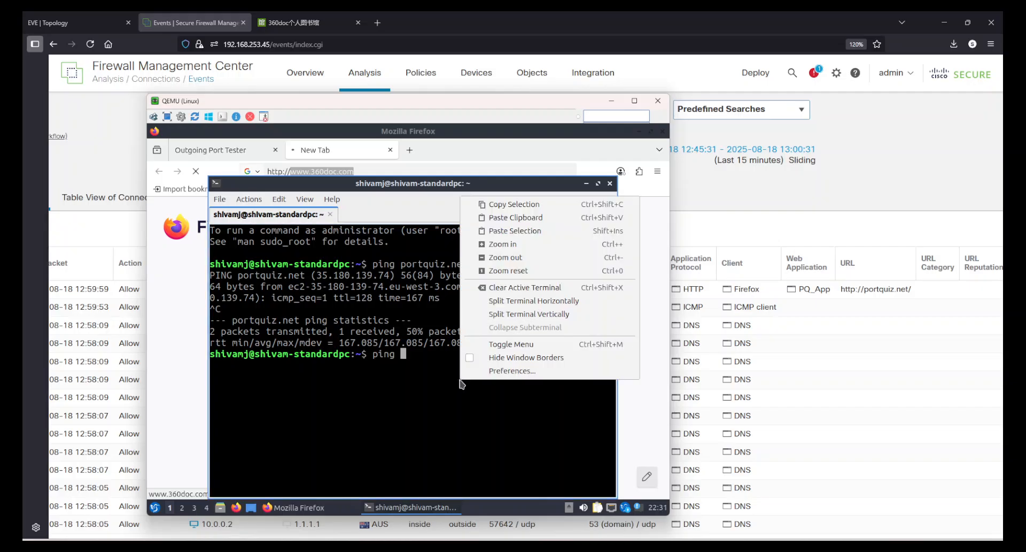
{"action": "left_click", "coordinate": [515, 217]}
{"action": "key", "text": "Return"}
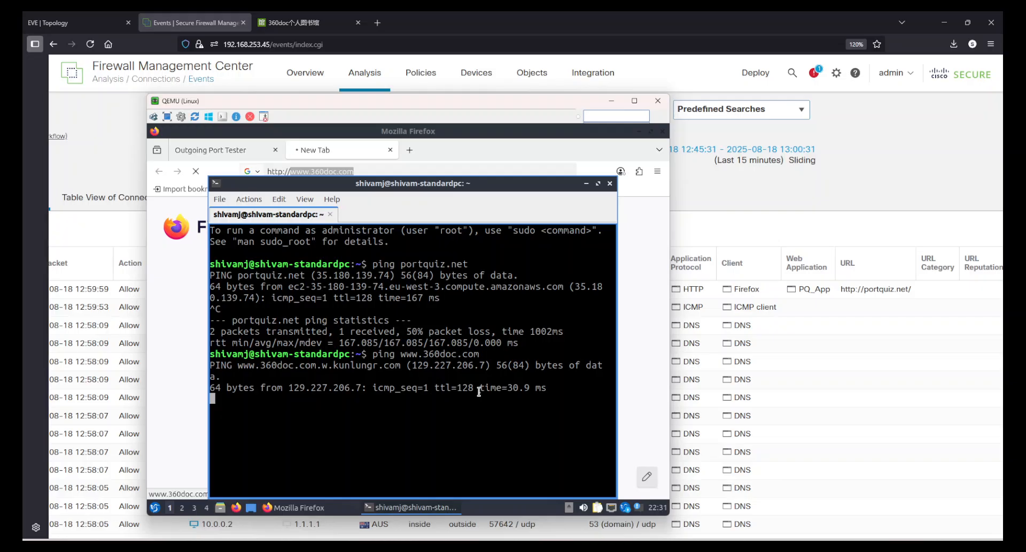
{"action": "key", "text": "ctrl+c"}
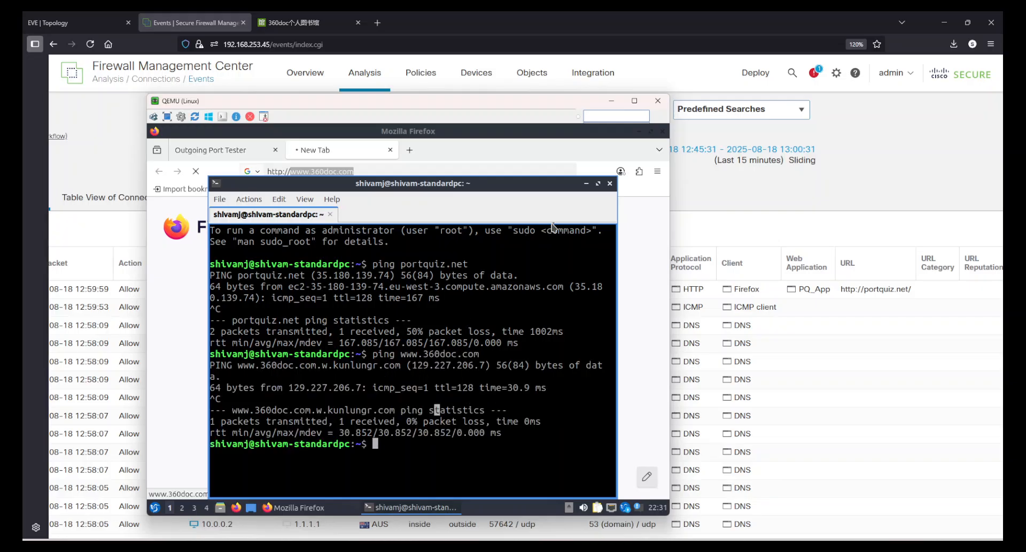
Close the terminal, recheck the 360doc tab and return to the portquiz.net page in the client's Firefox.
{"action": "left_click", "coordinate": [610, 183]}
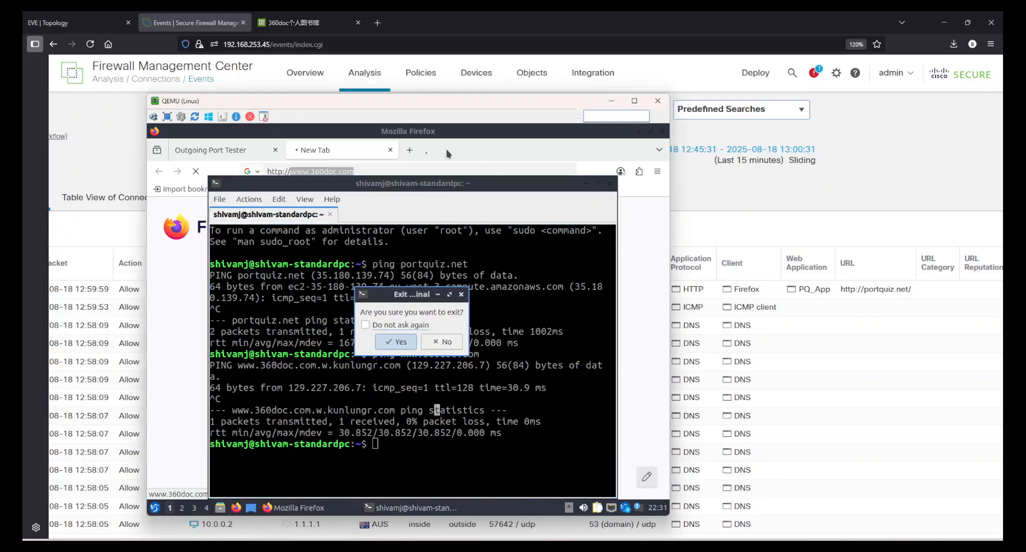
{"action": "left_click", "coordinate": [395, 340]}
{"action": "left_click", "coordinate": [366, 170]}
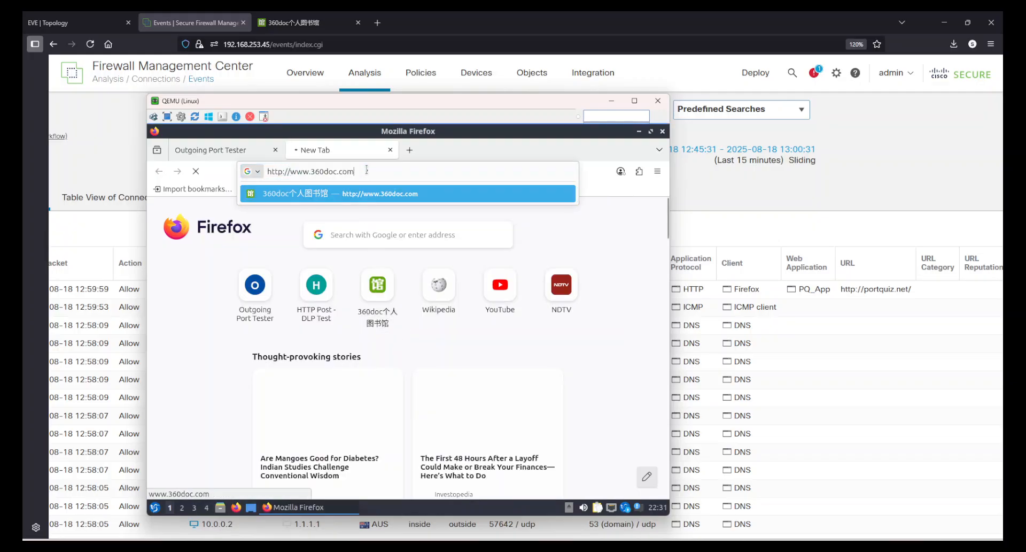
{"action": "left_click", "coordinate": [245, 152]}
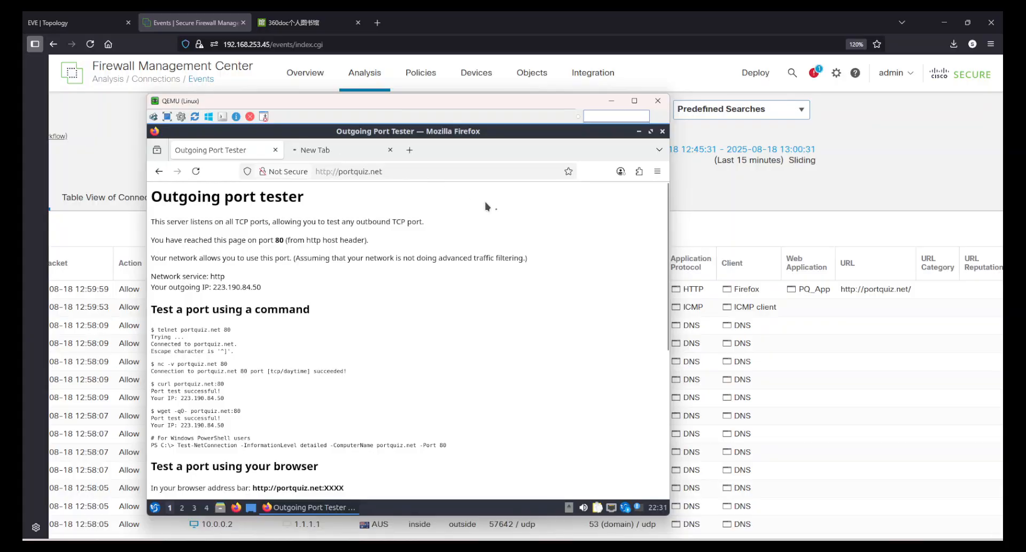